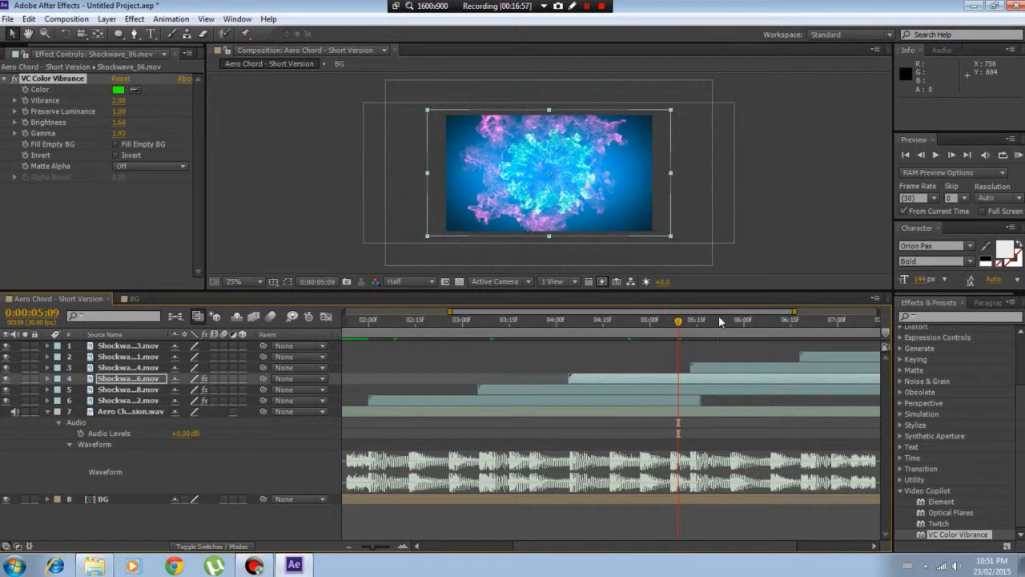
# Step: Move the current time to 0:00:05:16 and apply the VC Color Vibrance effect to the Shockwave_04.mov layer
pyautogui.click(699, 322)
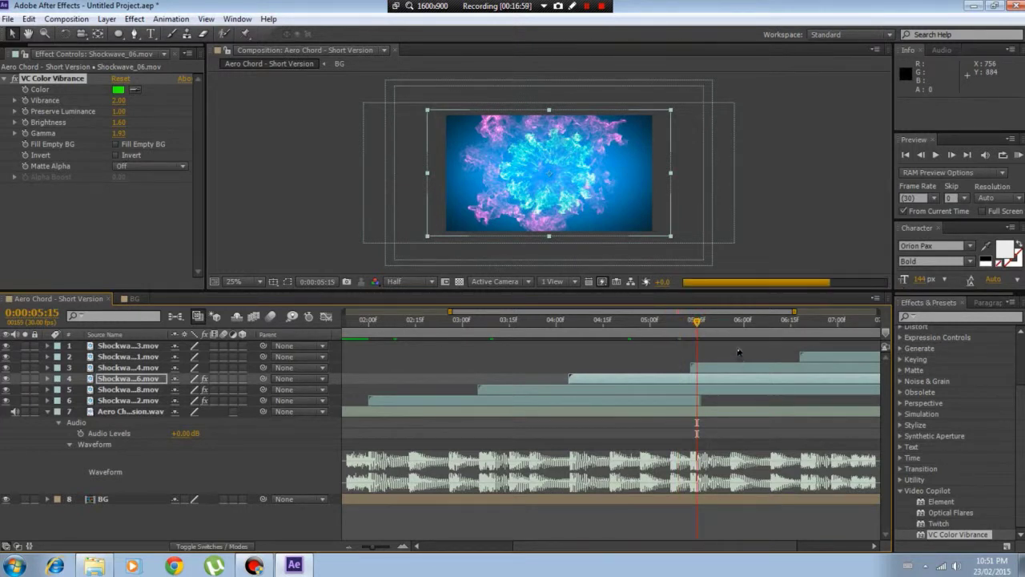
pyautogui.click(704, 322)
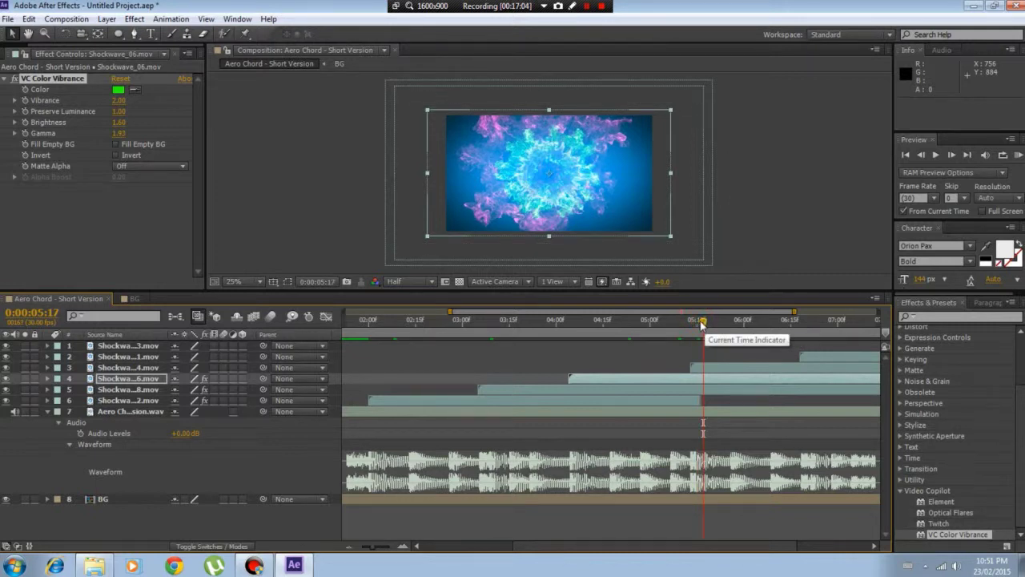
pyautogui.moveTo(702, 323); pyautogui.dragTo(699, 323)
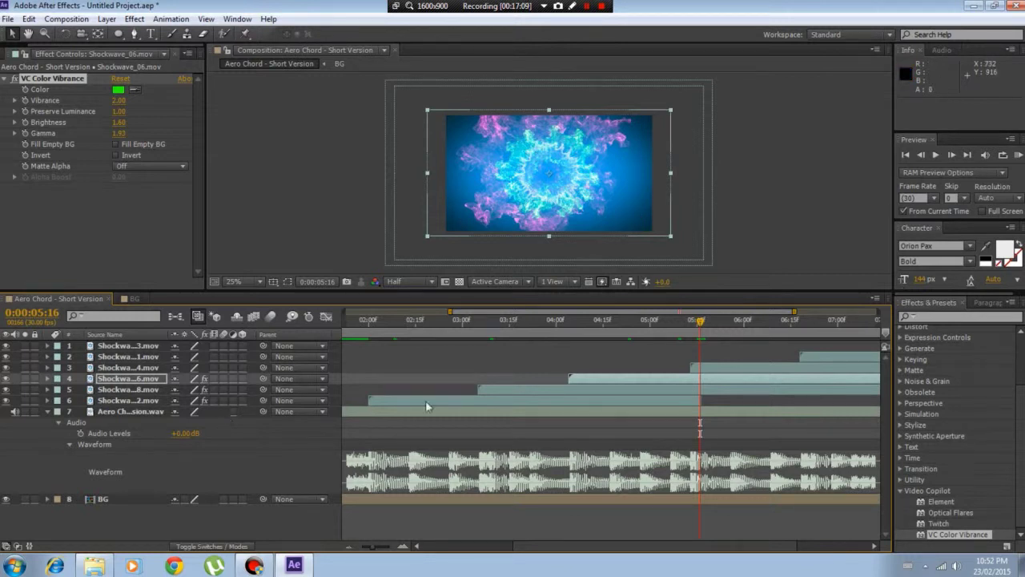
pyautogui.click(148, 368)
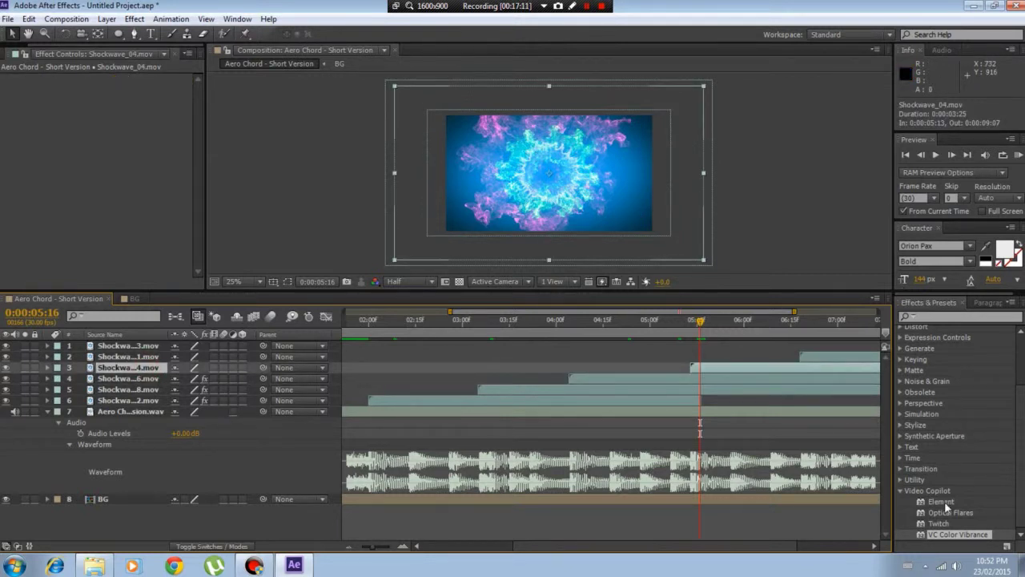
pyautogui.moveTo(951, 533); pyautogui.dragTo(135, 177)
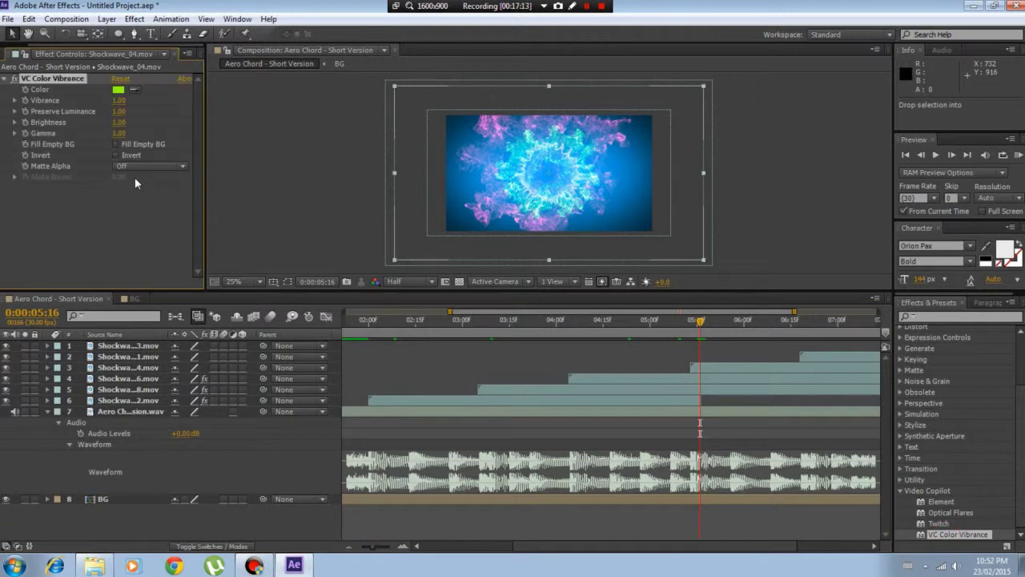
# Step: Set the VC Color Vibrance color on Shockwave_04.mov to pure red
pyautogui.click(119, 90)
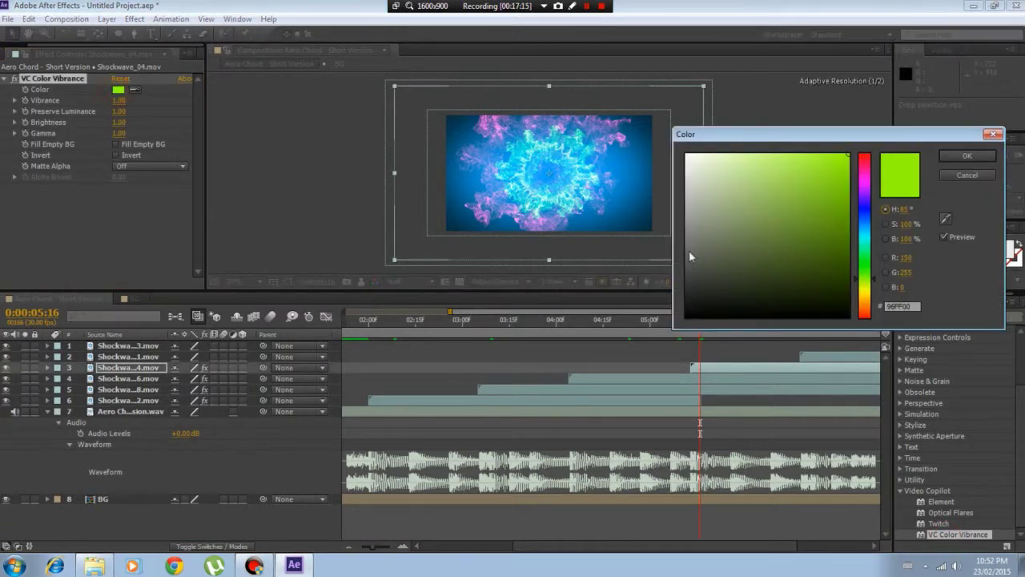
pyautogui.moveTo(859, 195); pyautogui.dragTo(850, 75)
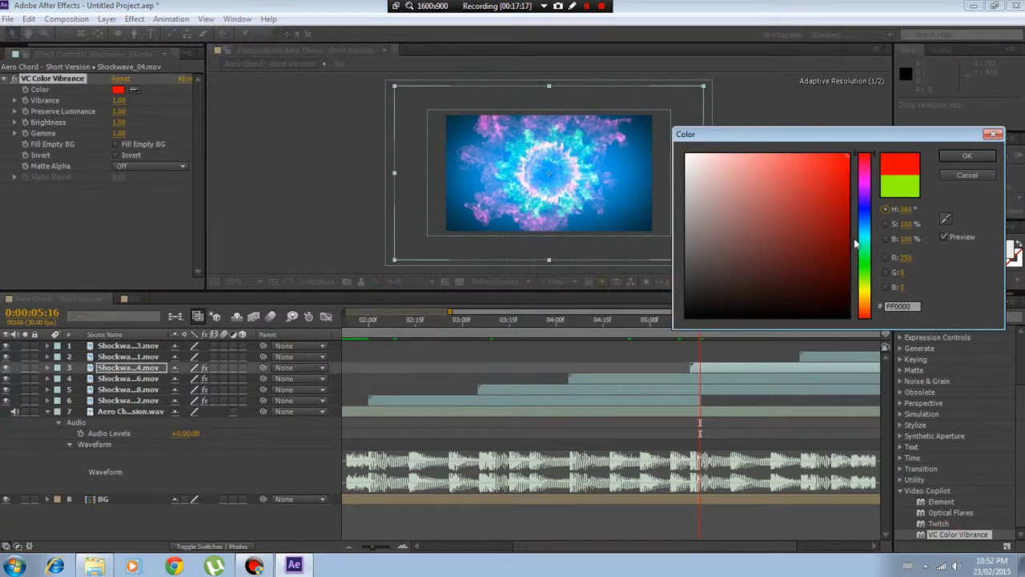
pyautogui.moveTo(874, 274); pyautogui.dragTo(861, 324)
pyautogui.click(985, 157)
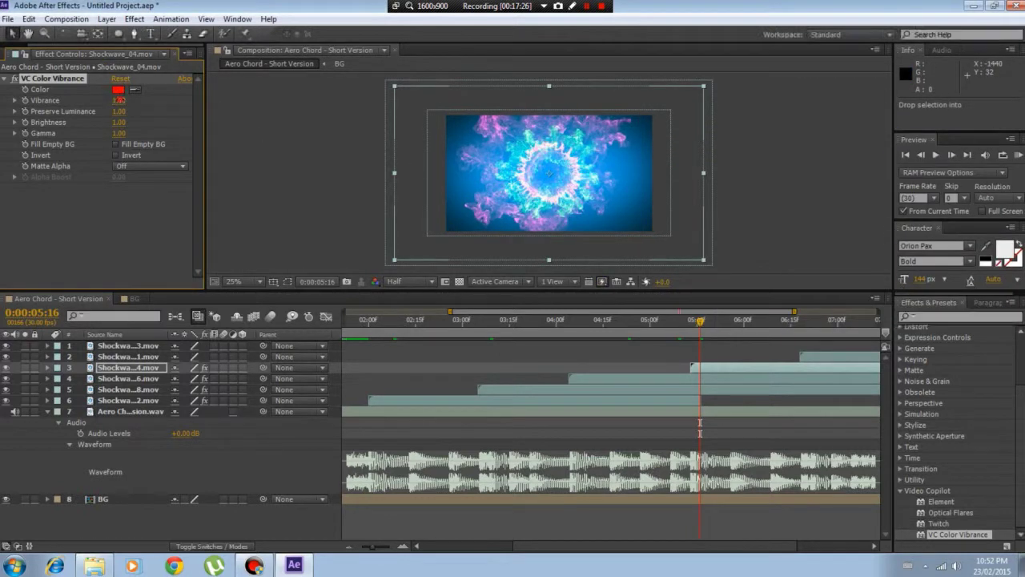
# Step: Set the VC Color Vibrance values on Shockwave_04.mov to Vibrance 2.00, Brightness 1.49 and Gamma 0.69
pyautogui.moveTo(118, 100); pyautogui.dragTo(112, 100)
pyautogui.moveTo(106, 111); pyautogui.dragTo(178, 112)
pyautogui.moveTo(119, 122); pyautogui.dragTo(139, 121)
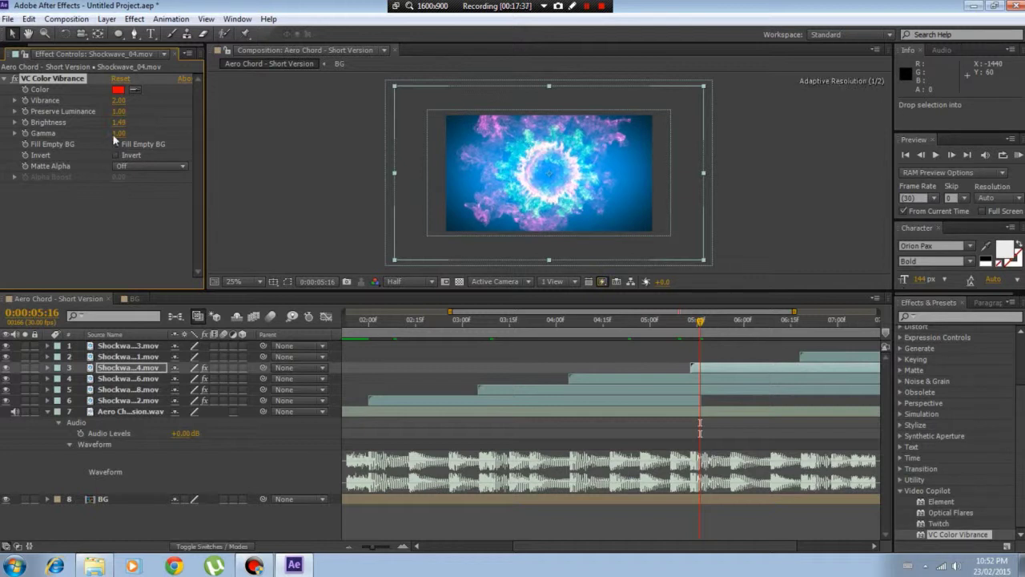
pyautogui.click(118, 133)
pyautogui.moveTo(105, 137); pyautogui.dragTo(101, 137)
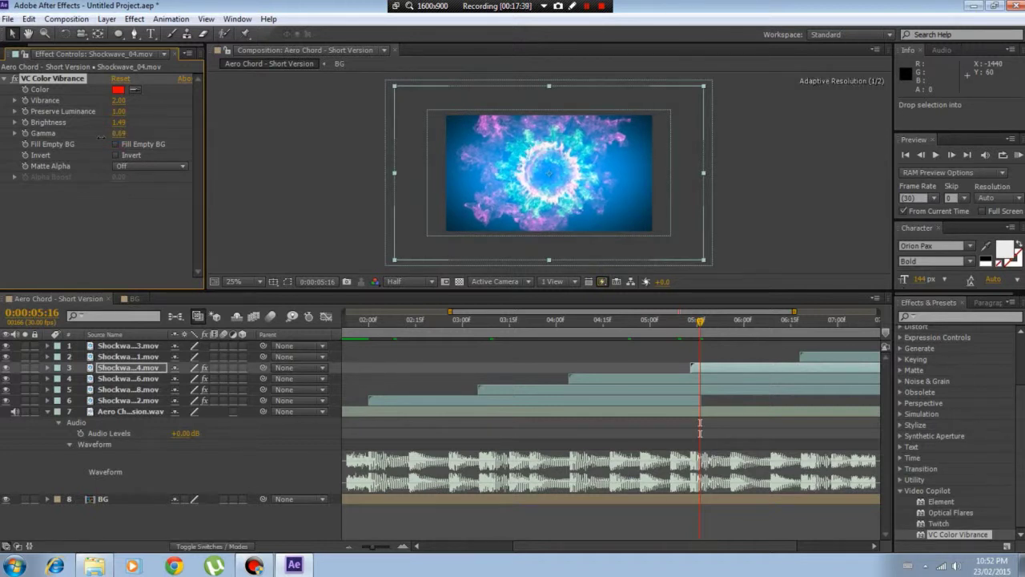
# Step: Move the current time to 0:00:06:23 and apply VC Color Vibrance to the Shockwave_11.mov layer
pyautogui.click(750, 324)
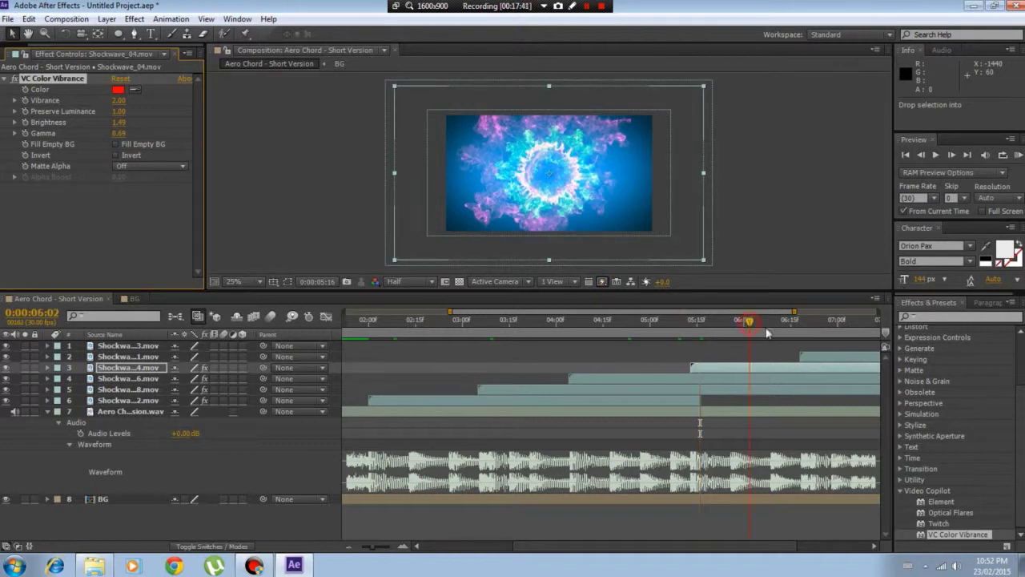
pyautogui.click(805, 323)
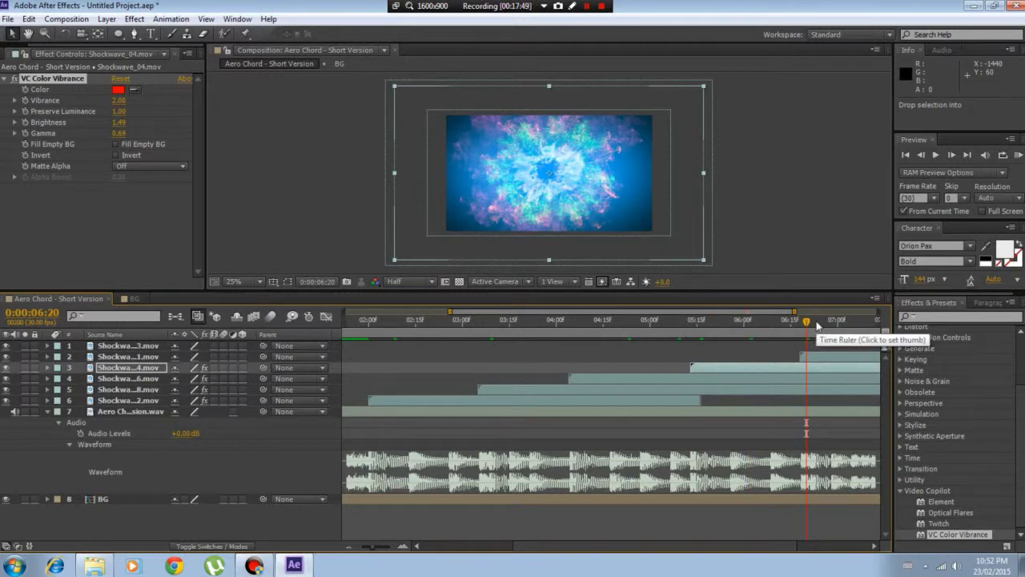
pyautogui.click(815, 323)
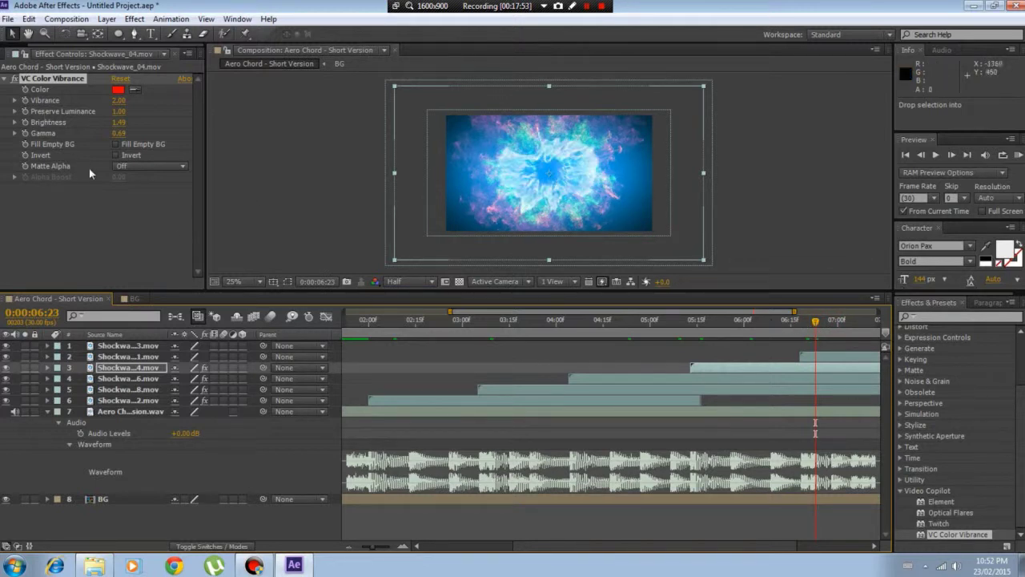
pyautogui.click(133, 357)
pyautogui.moveTo(650, 307); pyautogui.dragTo(839, 314)
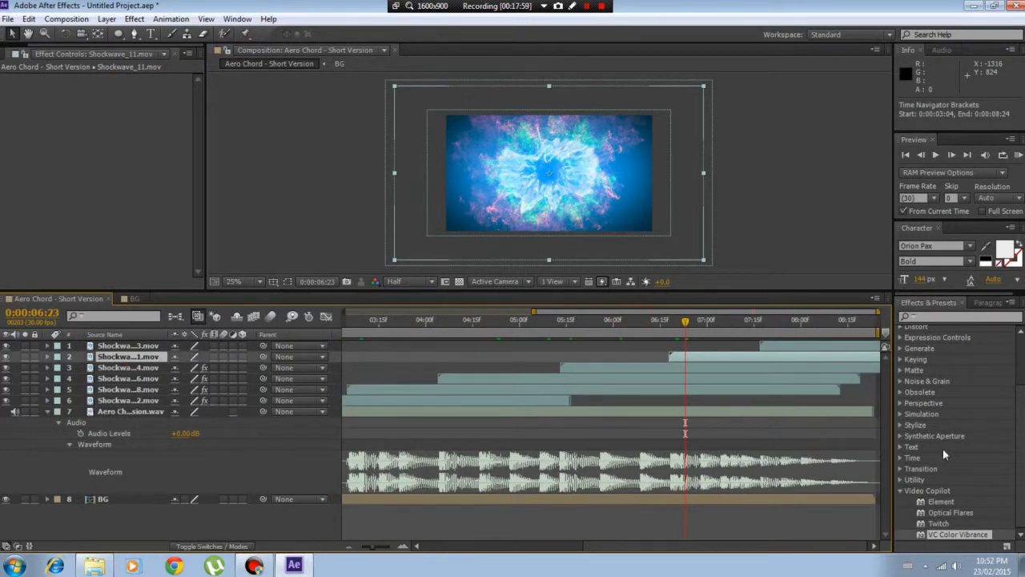
pyautogui.moveTo(963, 539); pyautogui.dragTo(124, 206)
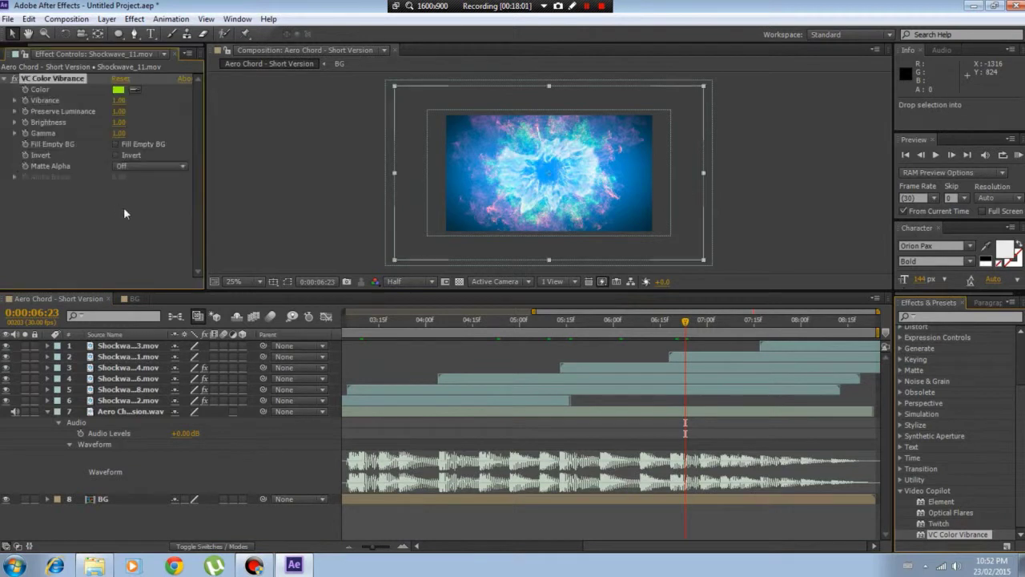
# Step: Set the VC Color Vibrance color on Shockwave_11.mov to purple (A200FF)
pyautogui.click(118, 91)
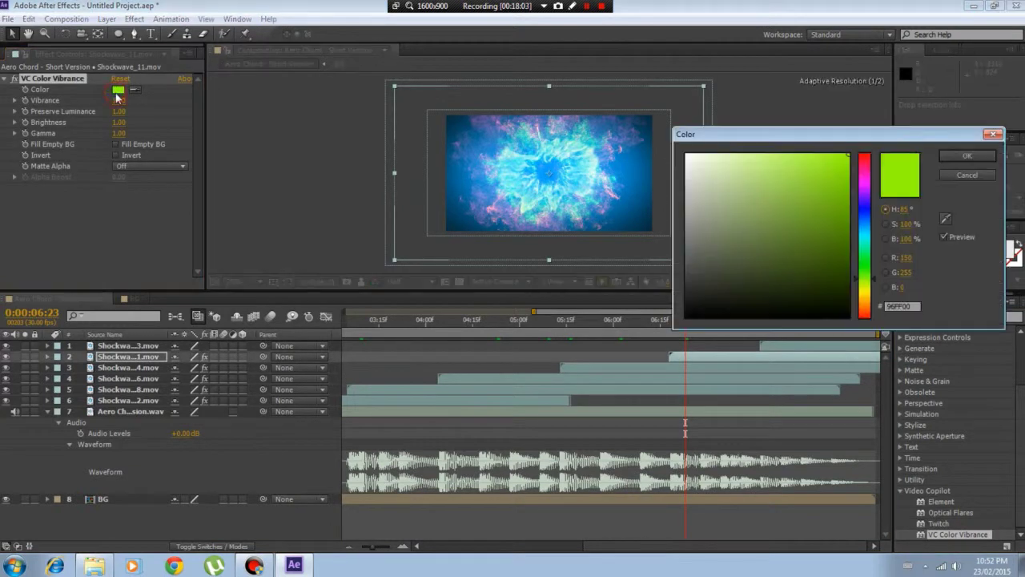
pyautogui.click(864, 208)
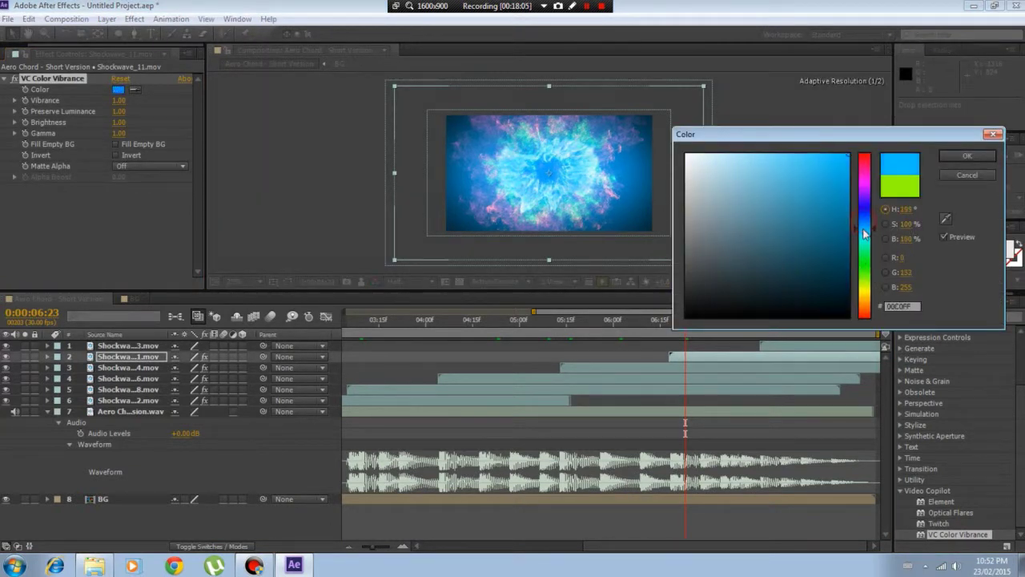
pyautogui.click(869, 193)
pyautogui.moveTo(869, 193); pyautogui.dragTo(870, 196)
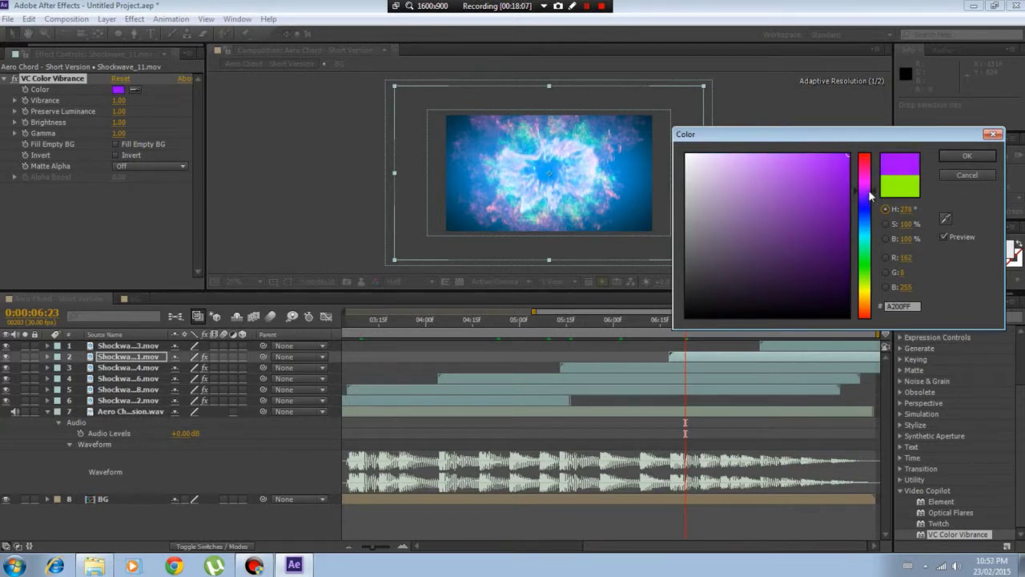
pyautogui.click(966, 157)
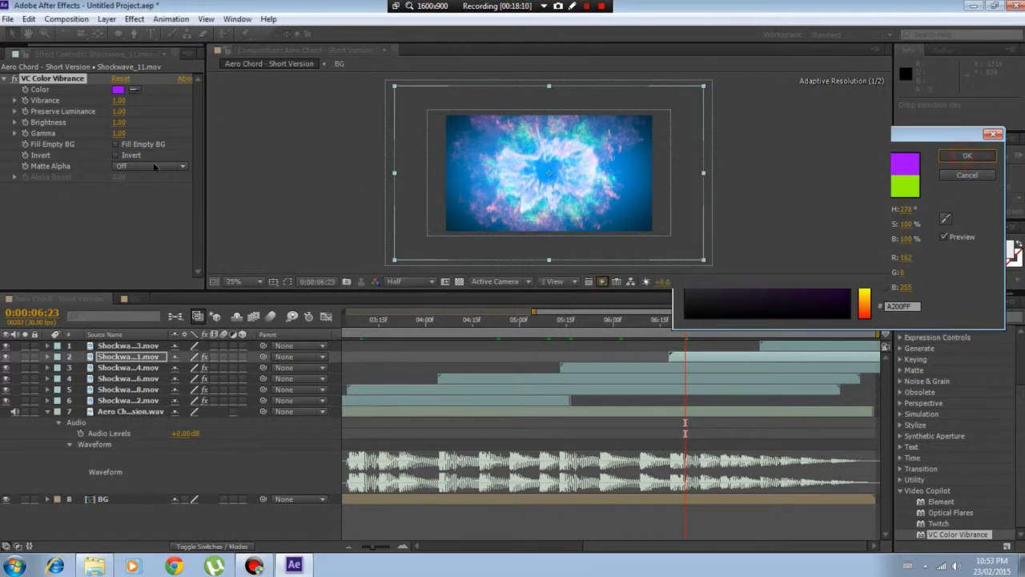
# Step: Set Vibrance to 2.00, Preserve Luminance to 0.64, Brightness to 1.58 and Gamma to 1.20 on Shockwave_11.mov, then inspect the shockwave up close
pyautogui.click(119, 100)
pyautogui.write('2')
pyautogui.press('Return')
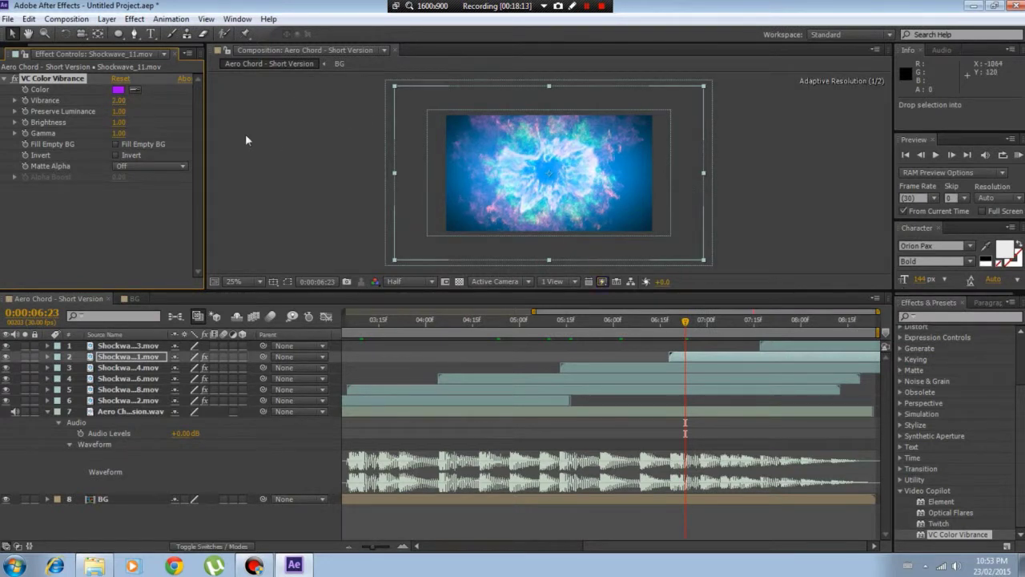
pyautogui.moveTo(119, 122)
pyautogui.mouseDown()
pyautogui.moveTo(107, 124)
pyautogui.moveTo(120, 138)
pyautogui.moveTo(149, 134)
pyautogui.moveTo(112, 111)
pyautogui.moveTo(174, 132)
pyautogui.mouseUp()
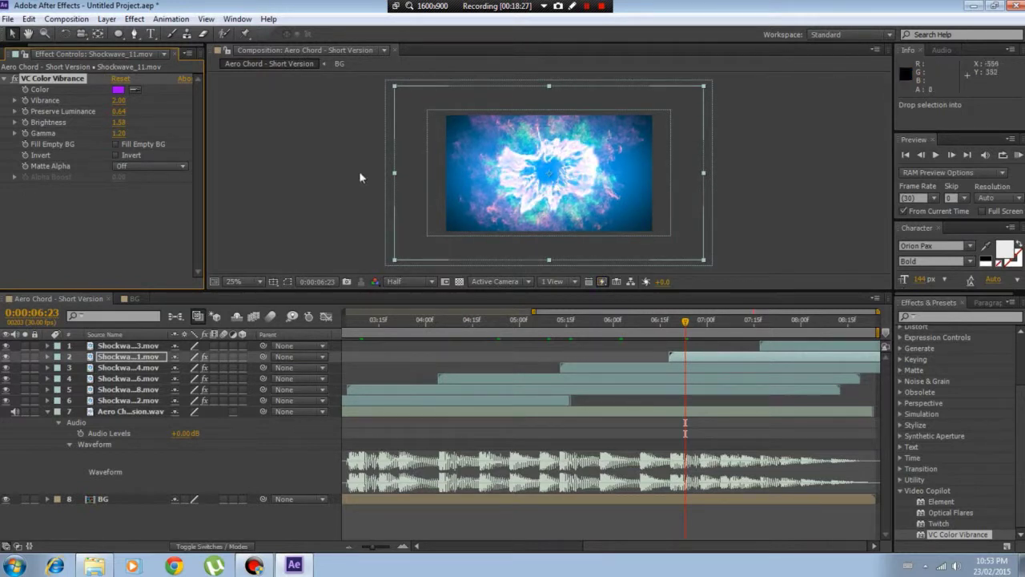
pyautogui.scroll(4, 501, 209)
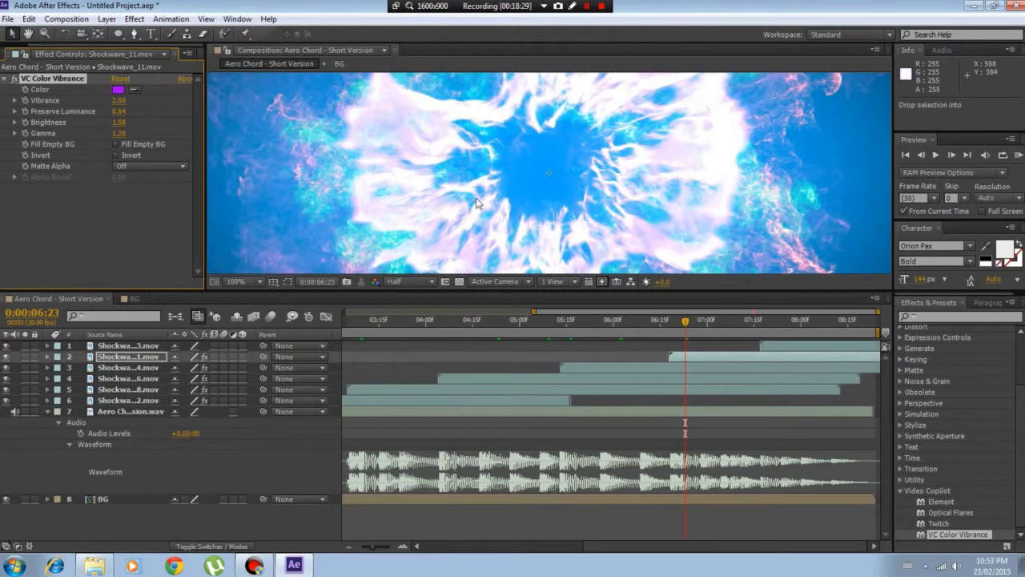
pyautogui.scroll(-4, 497, 210)
pyautogui.scroll(4, 499, 208)
pyautogui.scroll(-4, 509, 233)
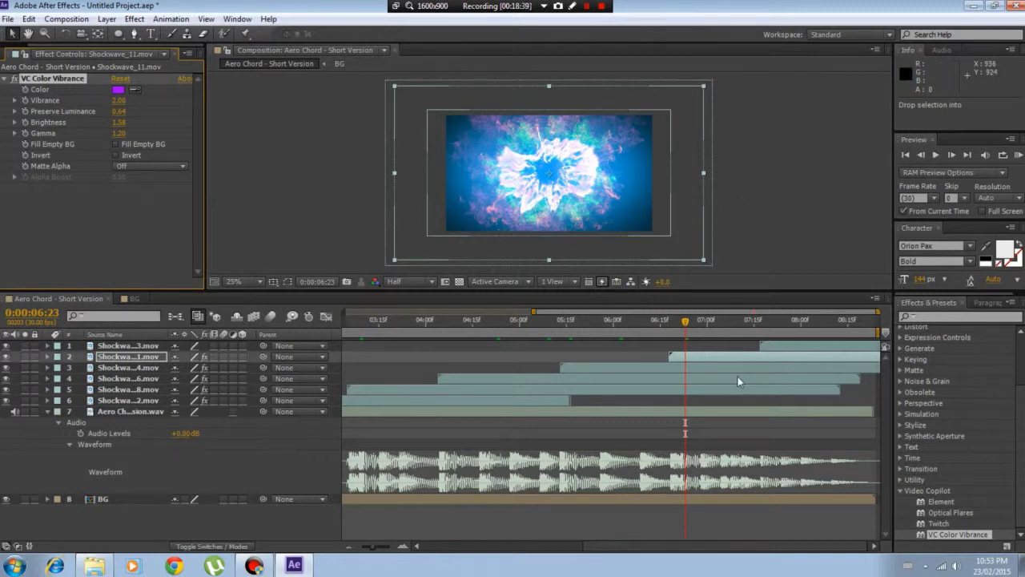
# Step: Change the VC Color Vibrance color on Shockwave_11.mov to orange (FFA200) and check the result up close
pyautogui.click(119, 89)
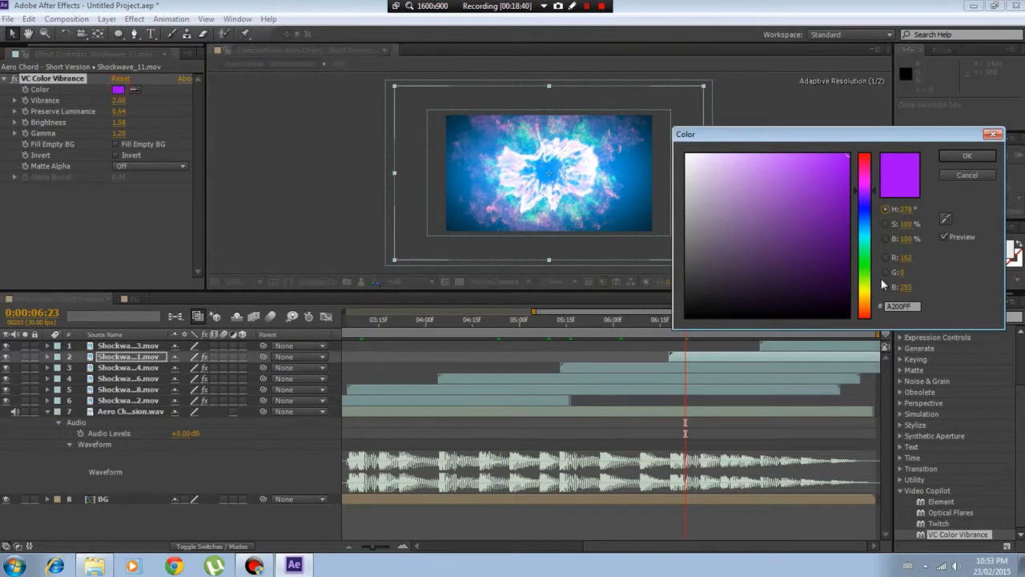
pyautogui.moveTo(870, 287); pyautogui.dragTo(874, 305)
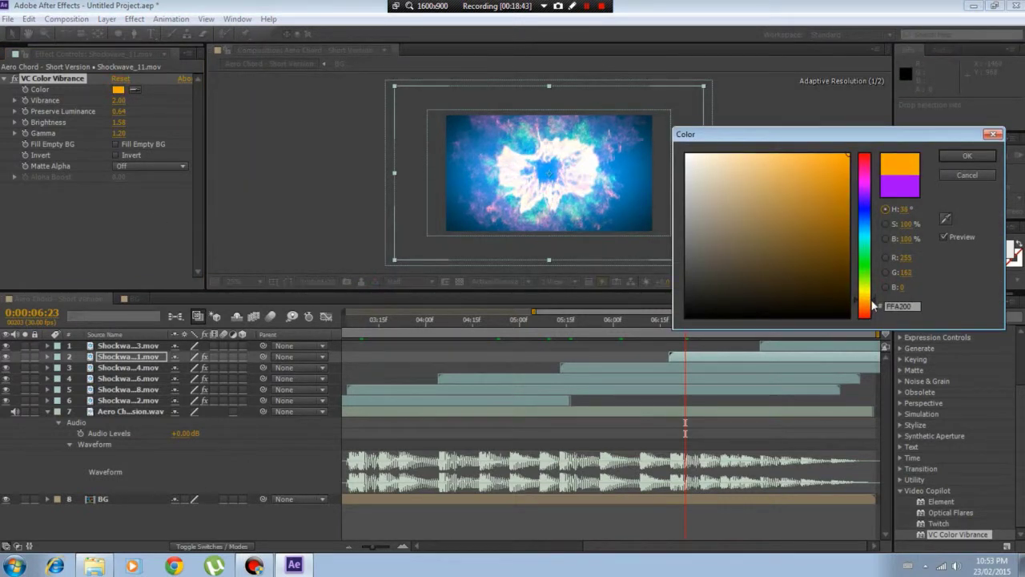
pyautogui.click(967, 156)
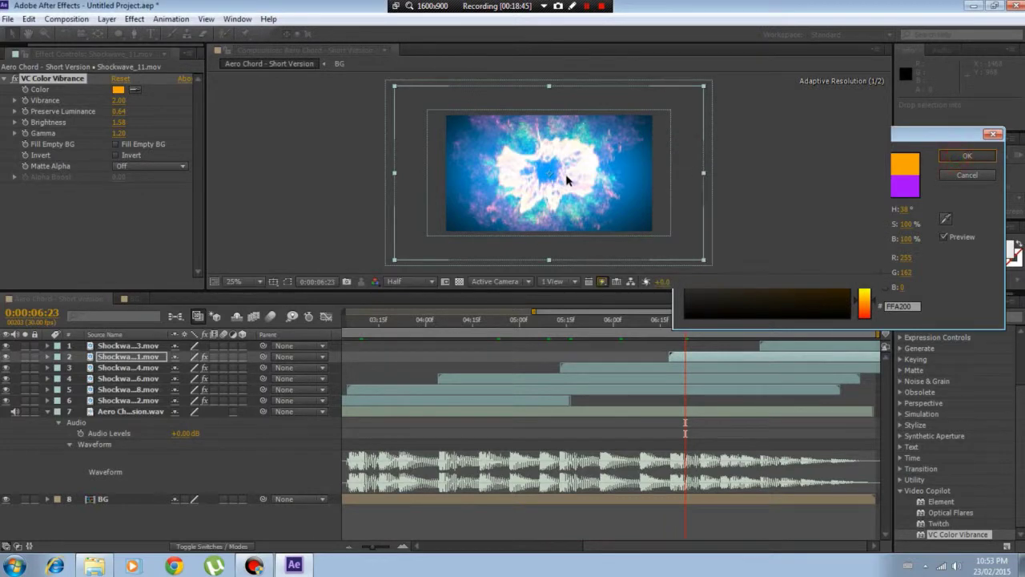
pyautogui.scroll(4, 560, 177)
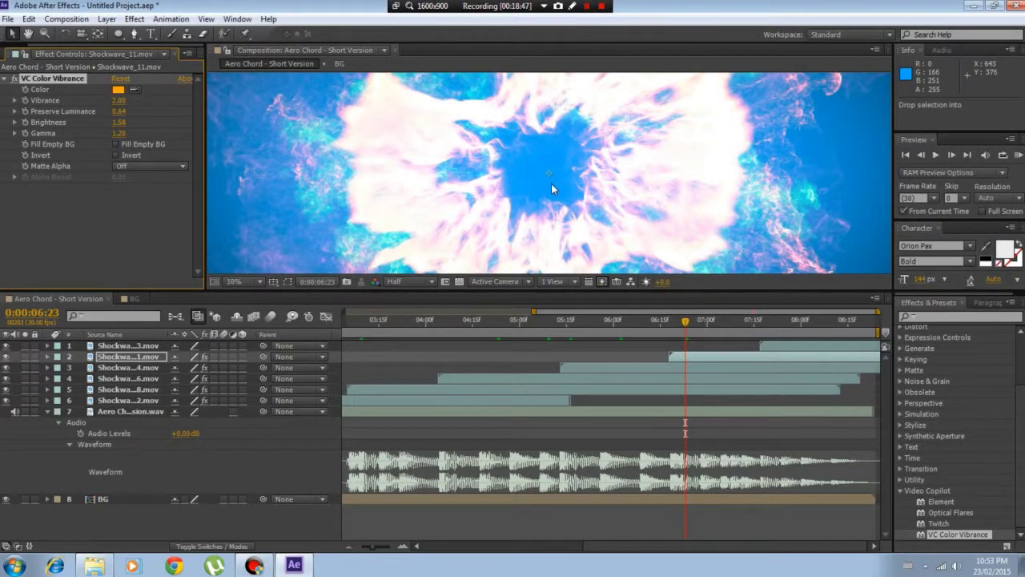
pyautogui.scroll(-4, 551, 183)
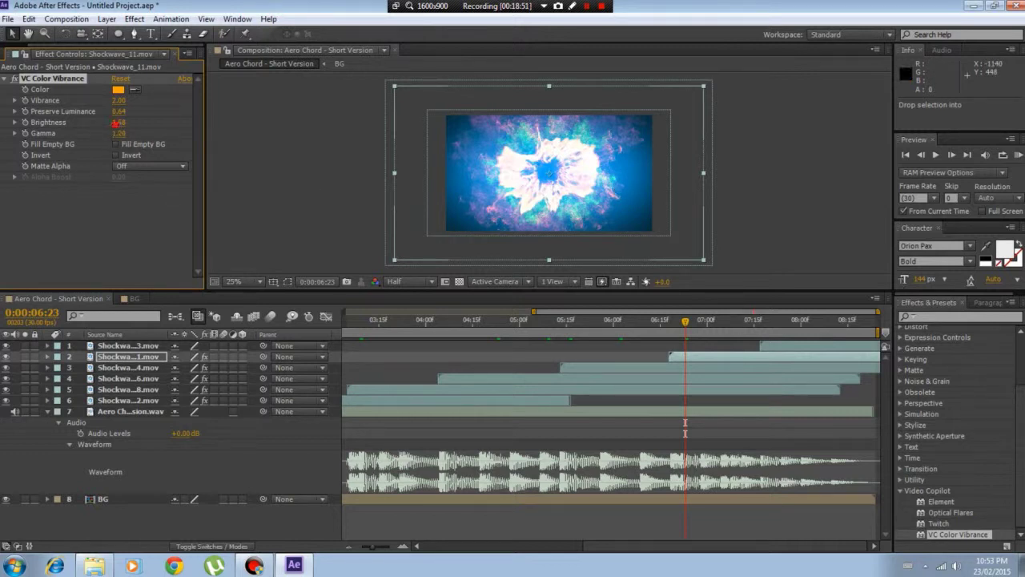
# Step: Lower the VC Color Vibrance Brightness on Shockwave_11.mov to 1.13 and check the shockwave's detail
pyautogui.moveTo(106, 124); pyautogui.dragTo(83, 127)
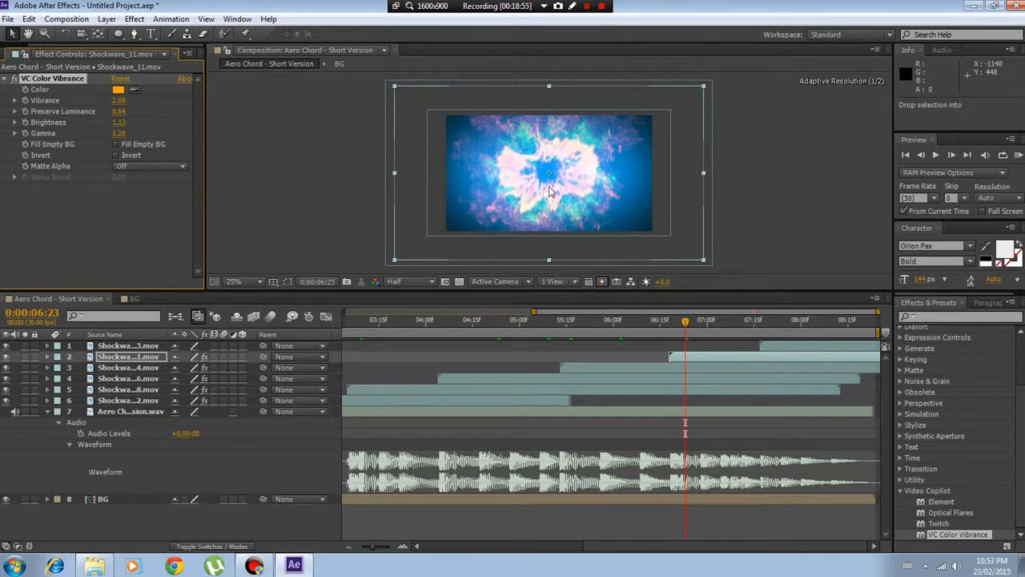
pyautogui.scroll(1, 549, 190)
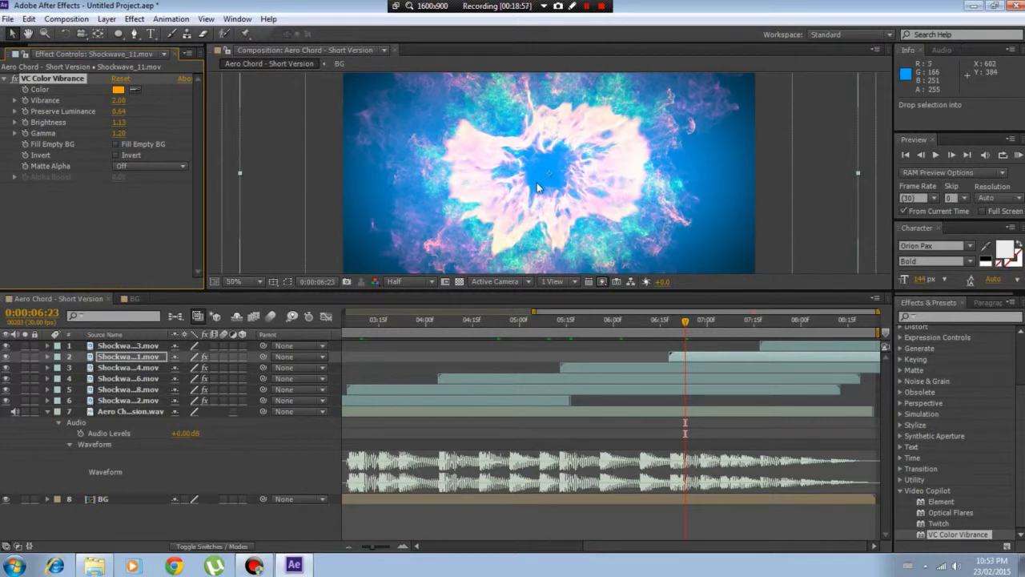
pyautogui.scroll(-1, 538, 188)
# Step: Move the current time to 0:00:07:22 and apply VC Color Vibrance to the Shockwave_23.mov layer
pyautogui.click(776, 326)
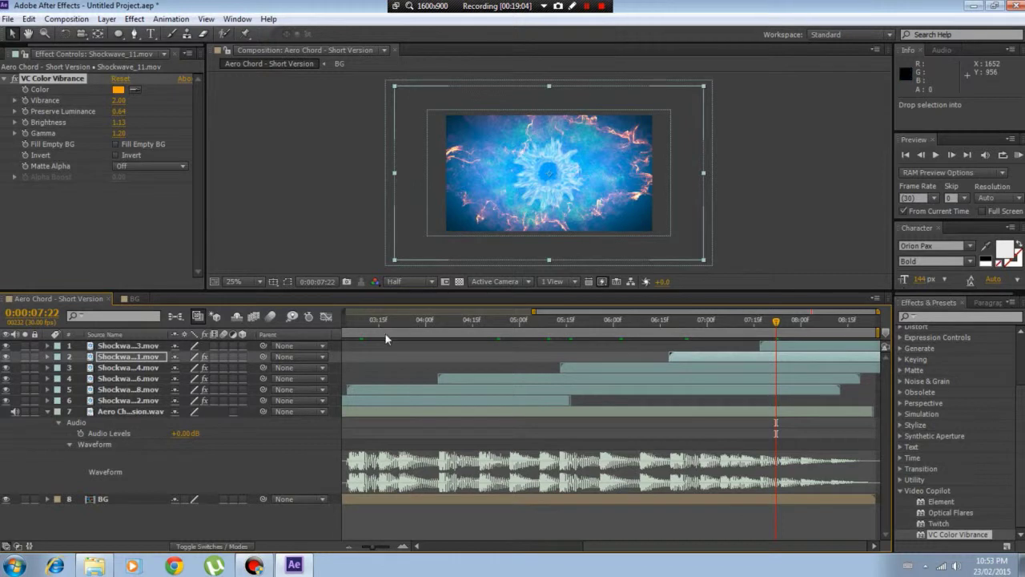
pyautogui.click(137, 346)
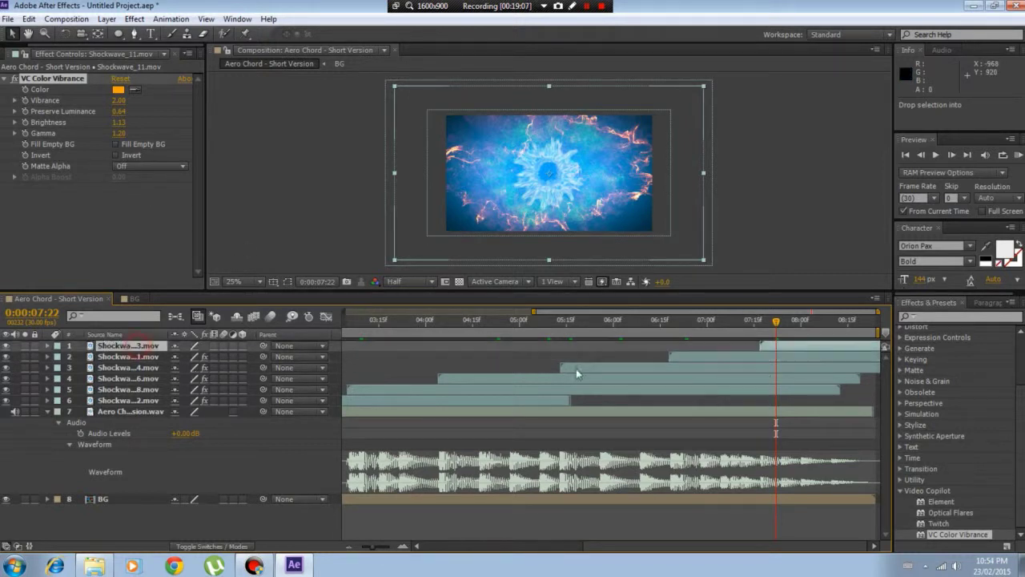
pyautogui.moveTo(945, 530); pyautogui.dragTo(47, 121)
# Step: Set the VC Color Vibrance color on Shockwave_23.mov to blue and its Vibrance to 2.00
pyautogui.click(118, 89)
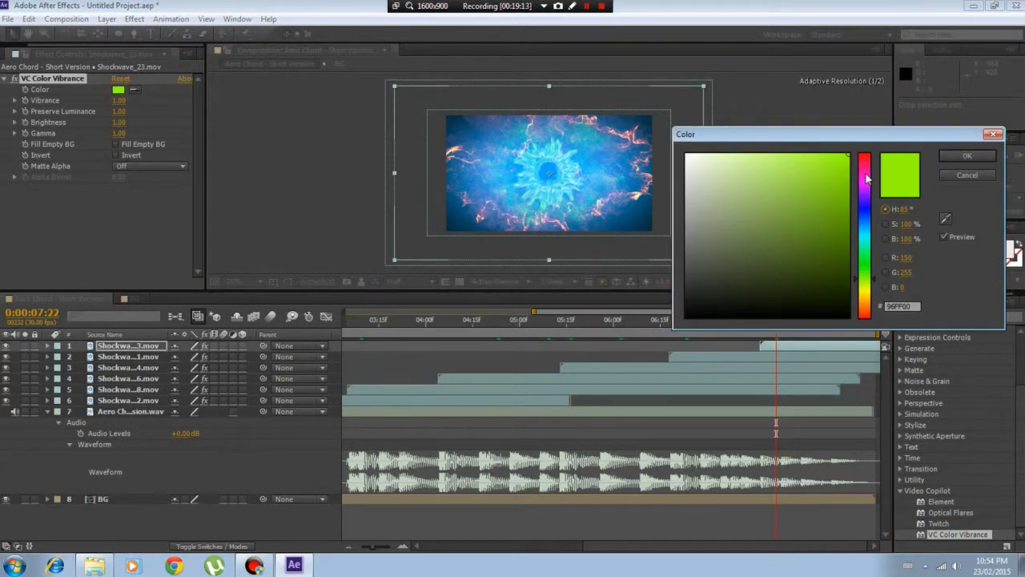
pyautogui.moveTo(866, 178); pyautogui.dragTo(863, 213)
pyautogui.click(965, 156)
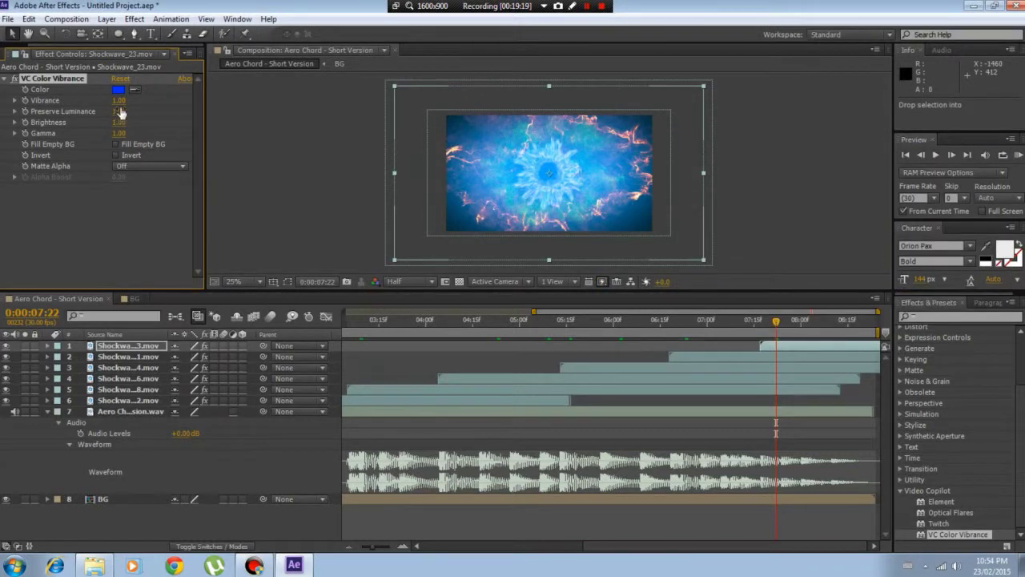
pyautogui.moveTo(119, 102); pyautogui.dragTo(513, 145)
pyautogui.scroll(1, 590, 240)
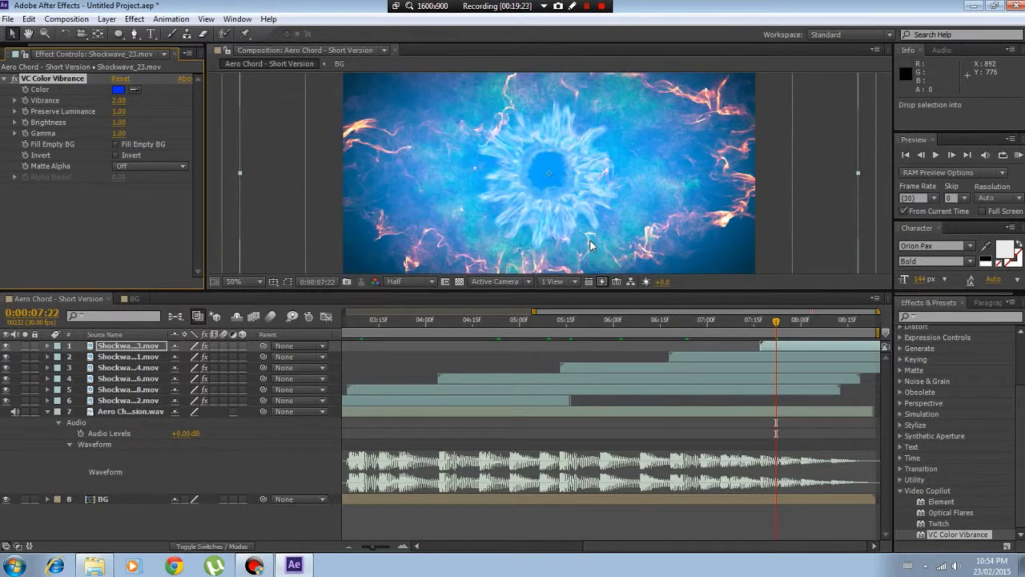
# Step: Set Preserve Luminance to 0.68, Brightness to 1.46 and Gamma to 0.91 on Shockwave_23.mov, and check the result at 0:00:08:13
pyautogui.click(118, 111)
pyautogui.moveTo(118, 112); pyautogui.dragTo(119, 146)
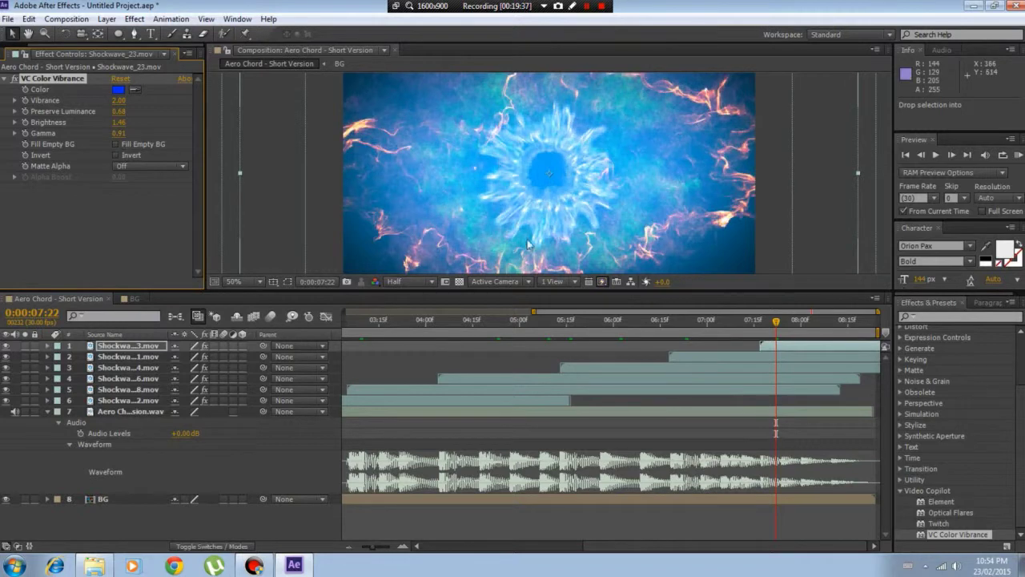
pyautogui.click(842, 320)
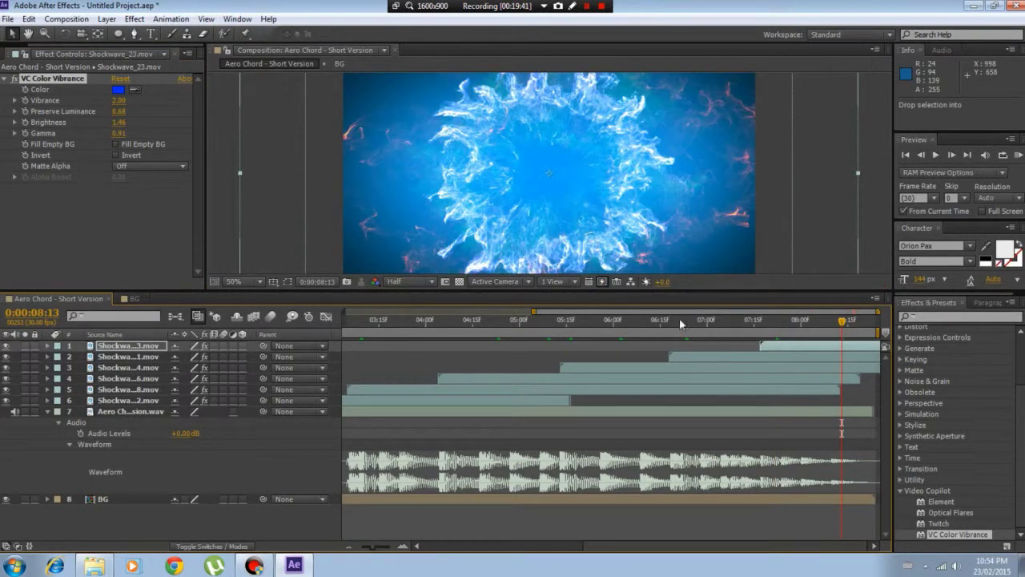
pyautogui.scroll(-2, 546, 169)
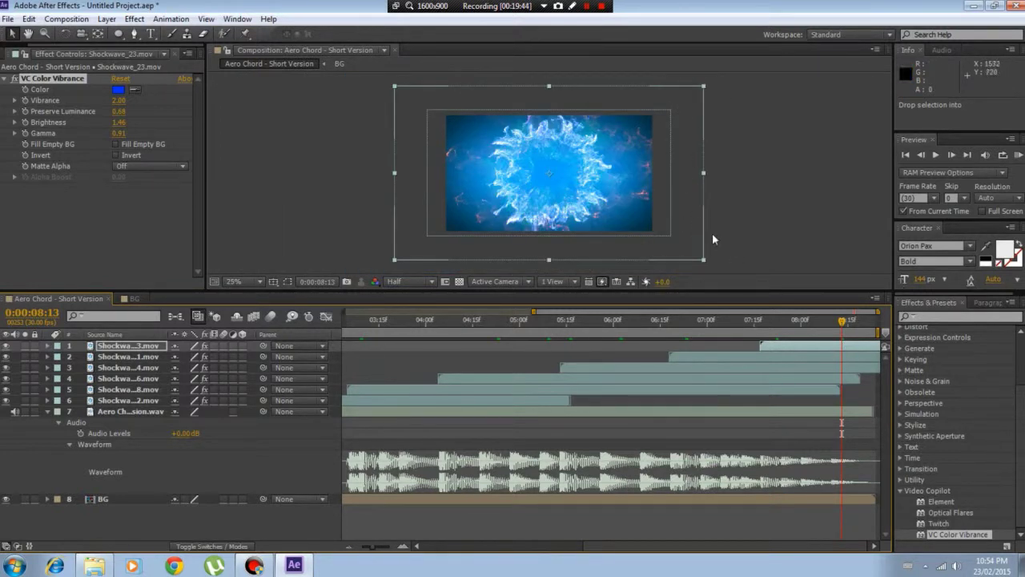
# Step: Extend the visible time range back to 0:00:01:15 and render a RAM preview of the composition from 0:00:01:24
pyautogui.click(845, 320)
pyautogui.moveTo(880, 329)
pyautogui.mouseDown()
pyautogui.moveTo(833, 324)
pyautogui.moveTo(833, 314)
pyautogui.moveTo(867, 318)
pyautogui.mouseUp()
pyautogui.moveTo(533, 313); pyautogui.dragTo(437, 312)
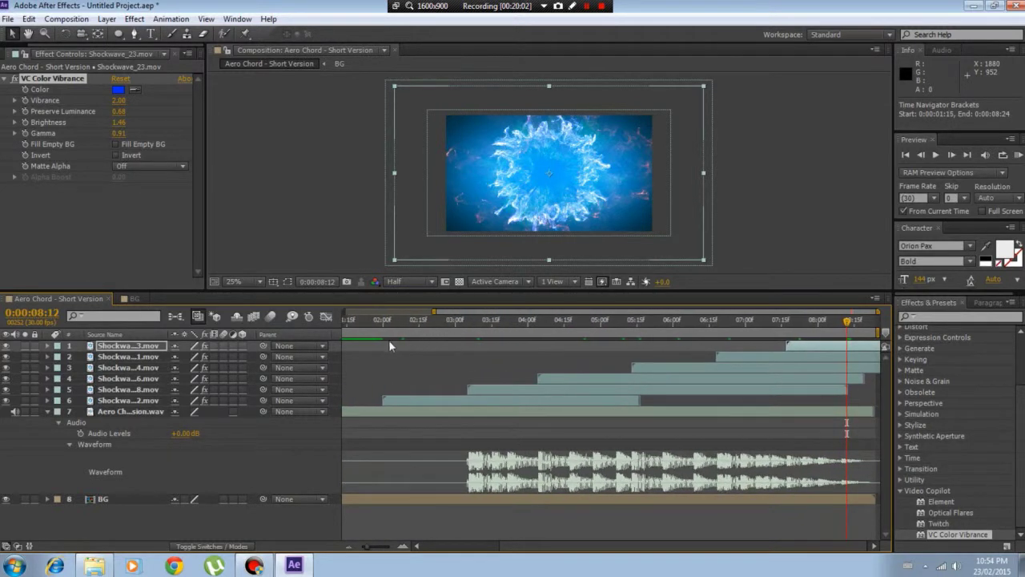
pyautogui.click(370, 322)
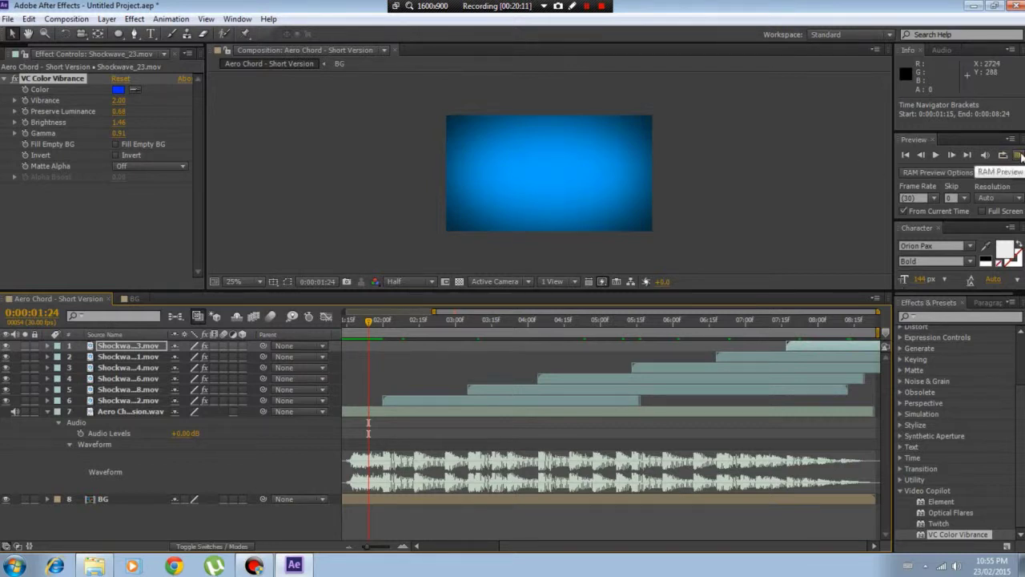
pyautogui.click(1020, 156)
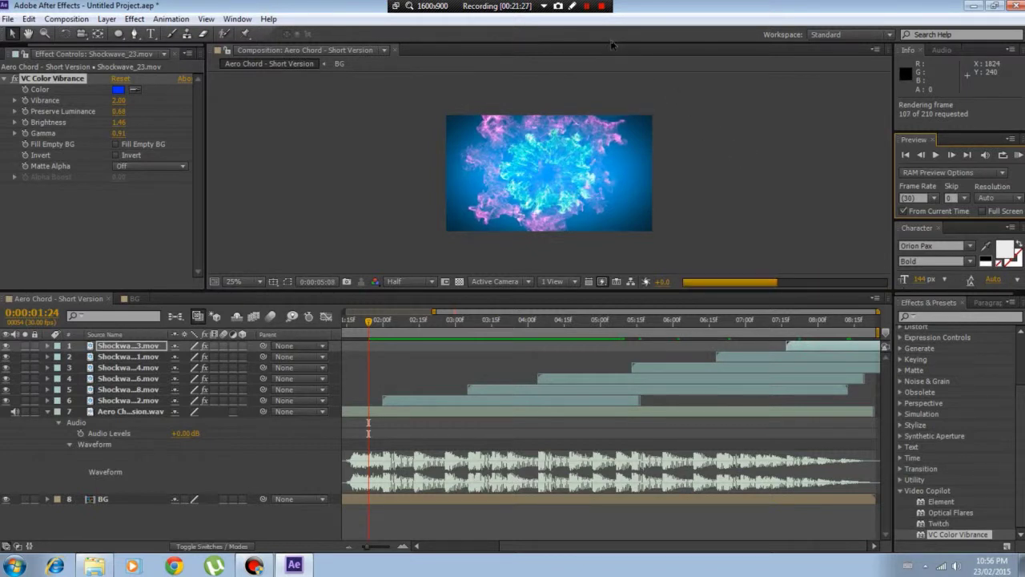
pyautogui.click(587, 7)
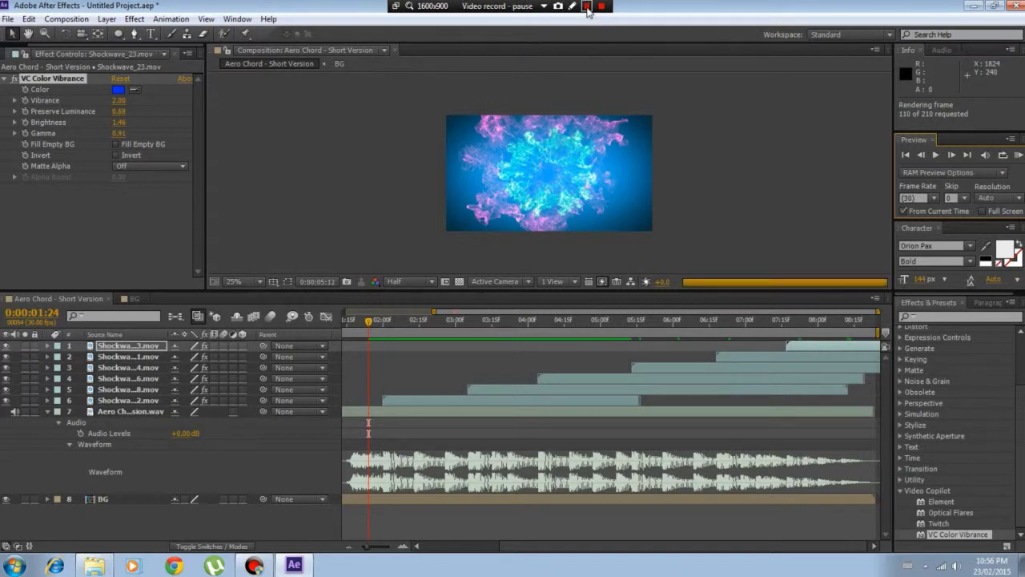
pyautogui.click(587, 6)
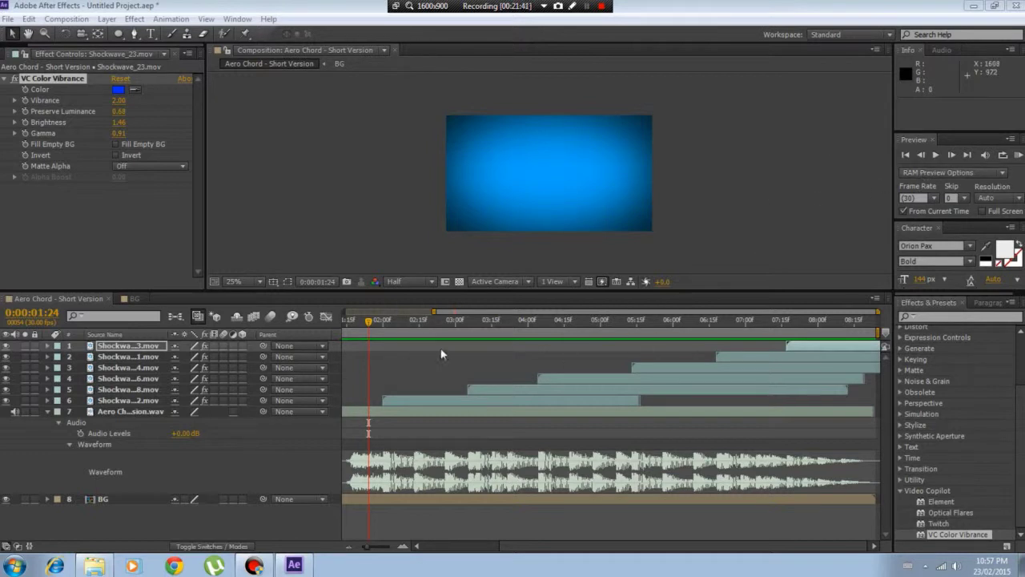
# Step: Fit the composition to the viewer and play the rendered preview from 0:00:01:24 to review the shockwaves against the music
pyautogui.click(1017, 157)
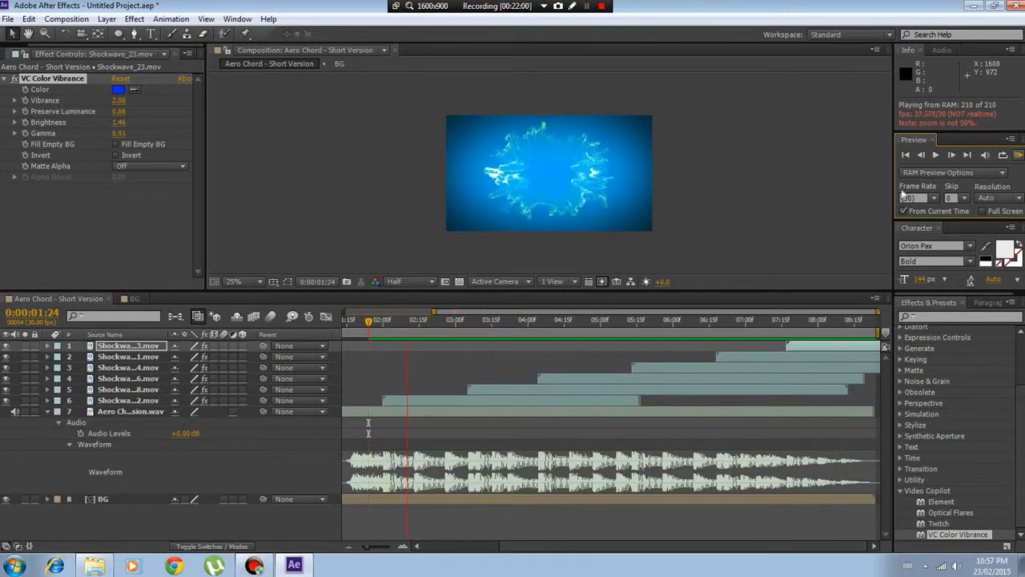
pyautogui.click(1017, 157)
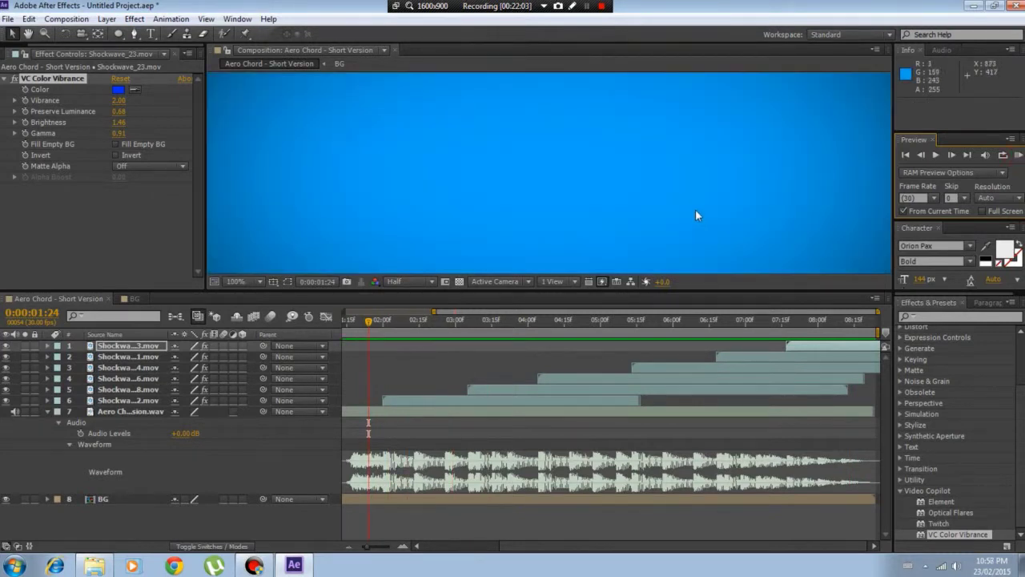
pyautogui.click(240, 281)
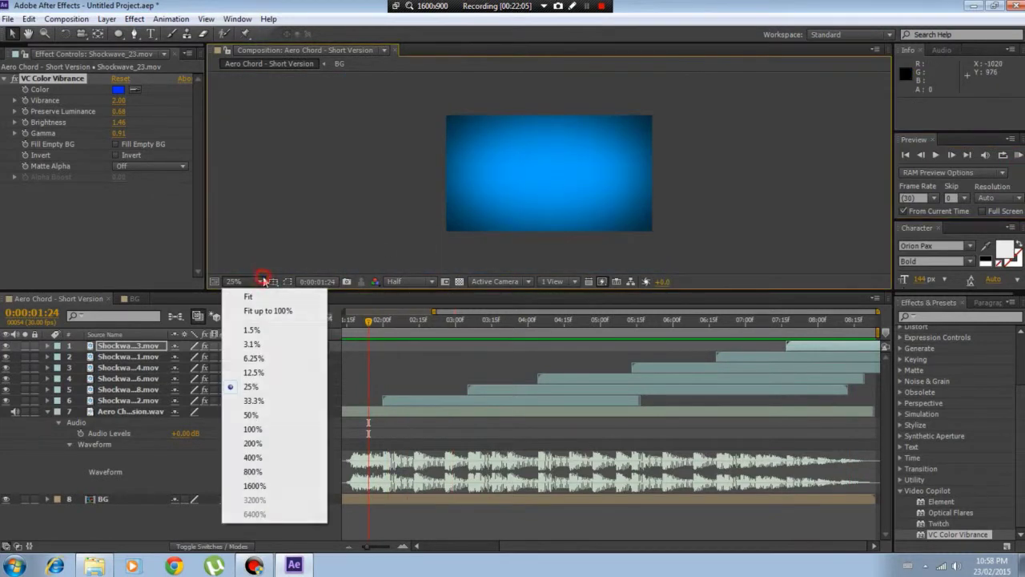
pyautogui.click(245, 294)
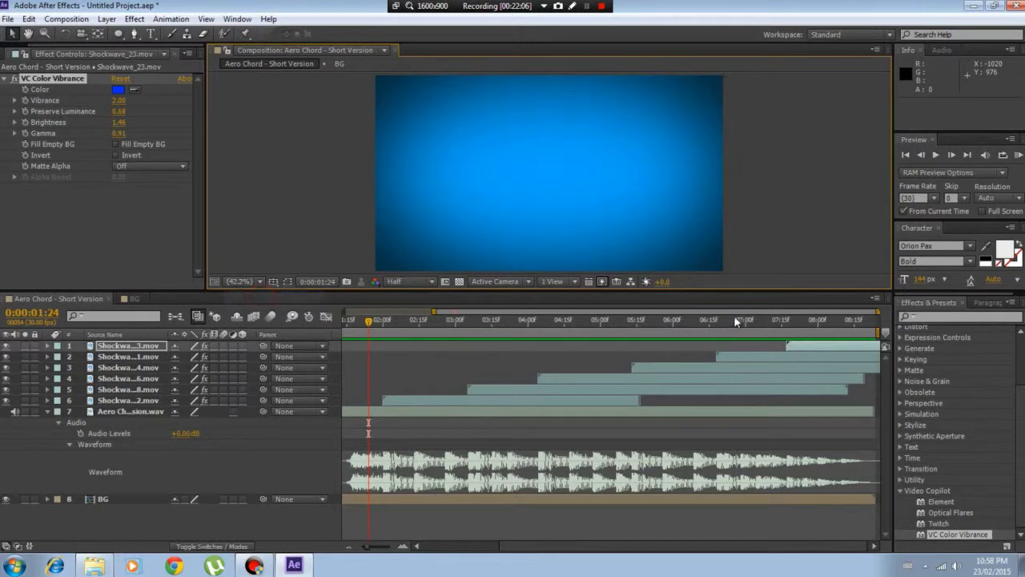
pyautogui.click(1018, 156)
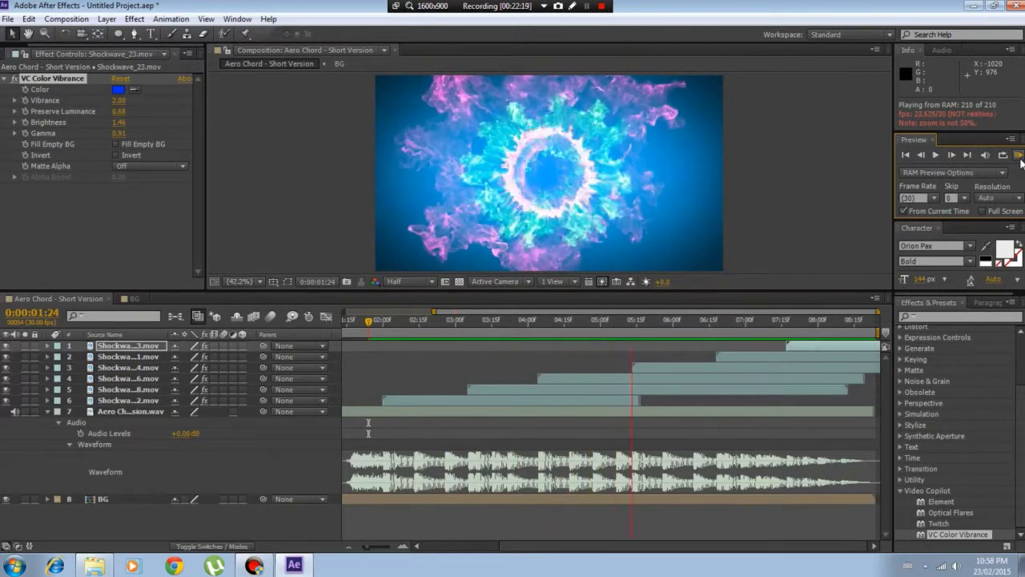
pyautogui.click(587, 358)
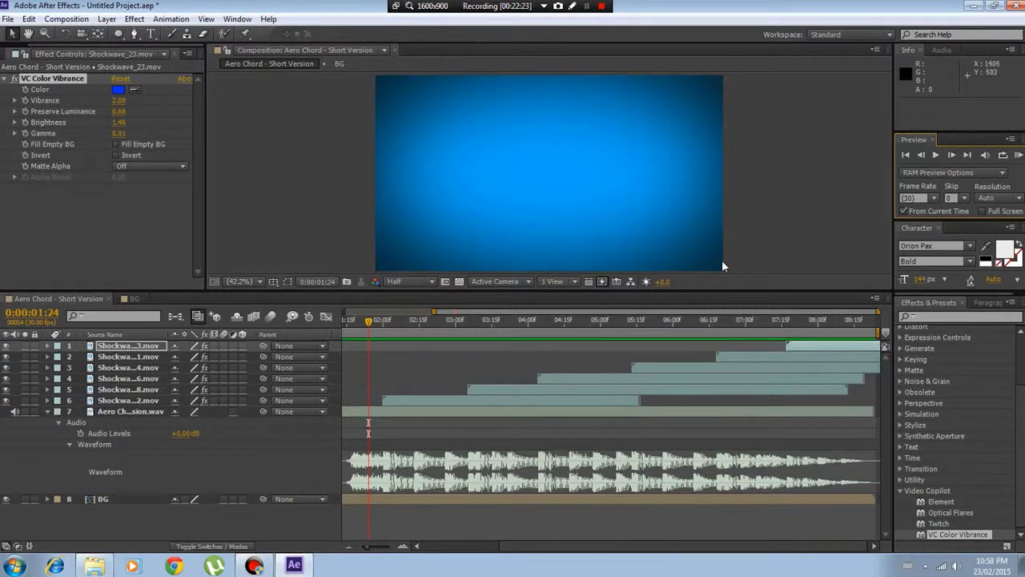
pyautogui.click(1018, 155)
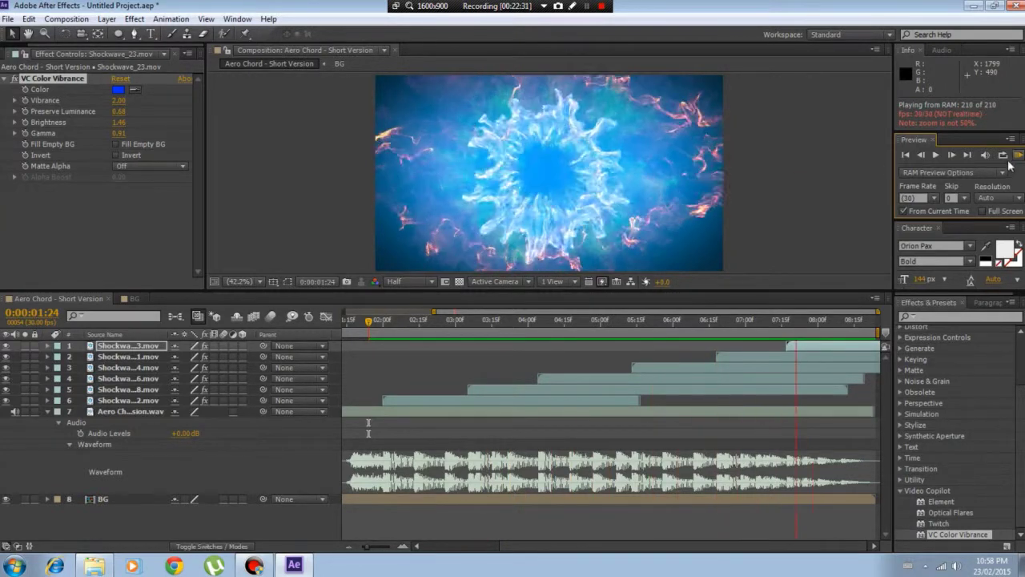
# Step: At 0:00:05:13, scale Shockwave_04.mov down to about 68% by 70% and set its VC Color Vibrance Gamma to 0.69
pyautogui.click(574, 320)
pyautogui.moveTo(587, 321); pyautogui.dragTo(632, 332)
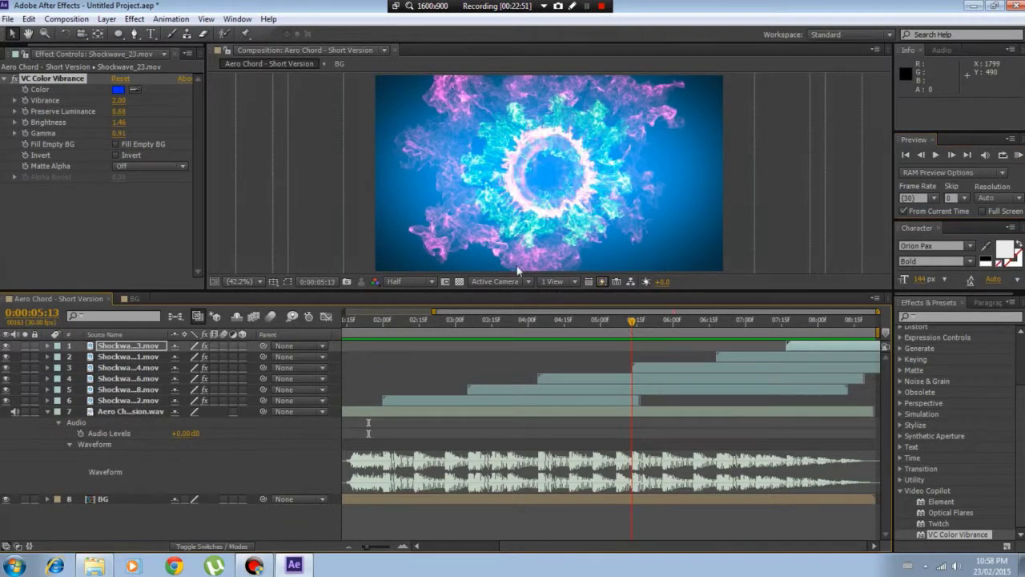
pyautogui.press(',')
pyautogui.press(',')
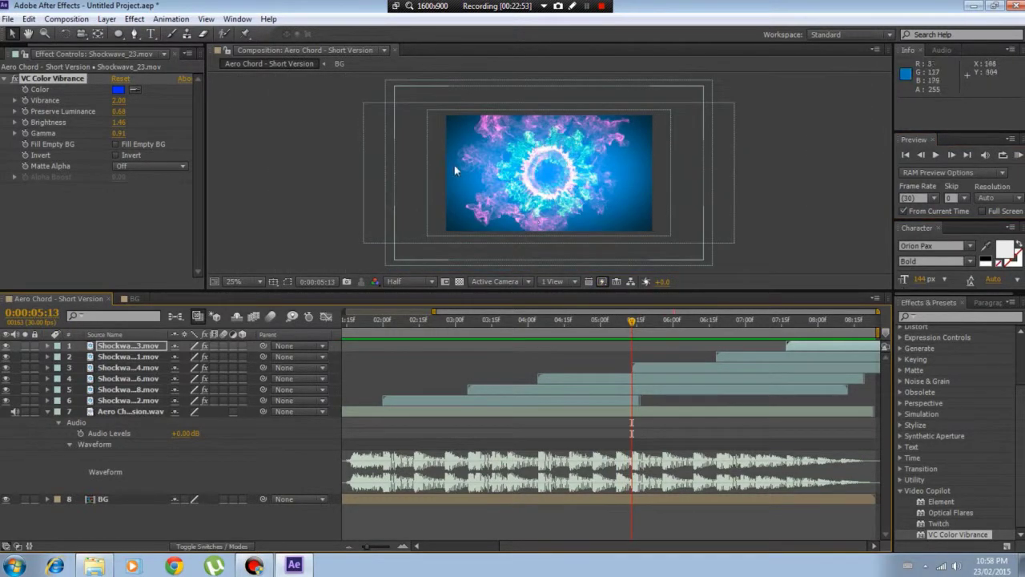
pyautogui.click(664, 367)
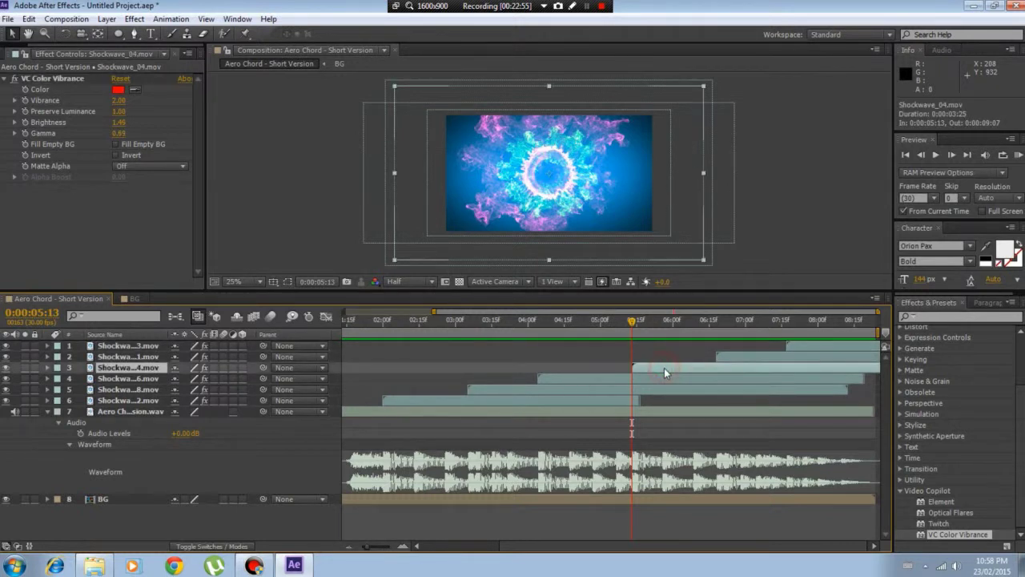
pyautogui.moveTo(395, 87); pyautogui.dragTo(447, 116)
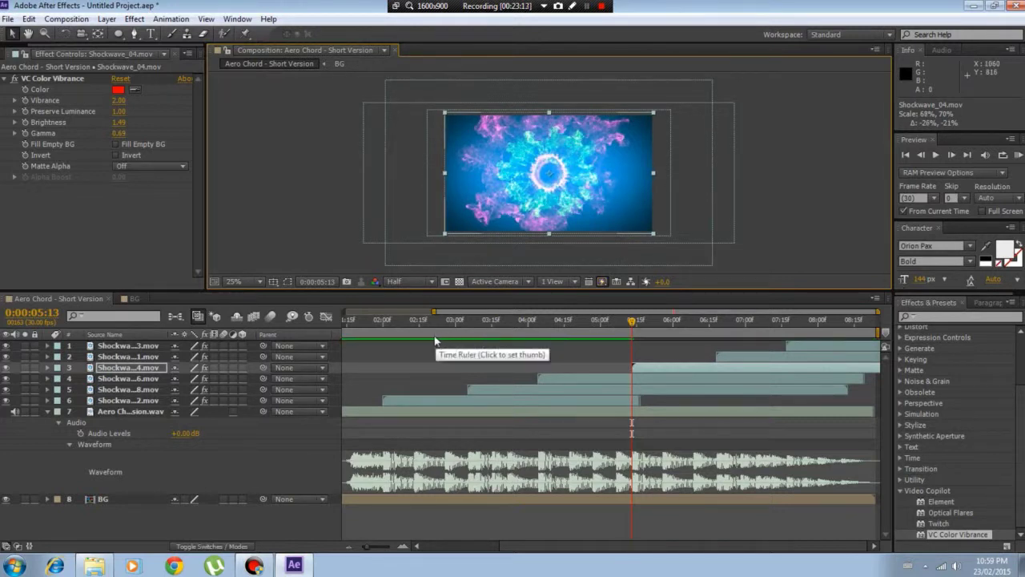
# Step: Render and play a RAM preview from 0:00:01:26 to review the resized Shockwave_04.mov in sequence
pyautogui.click(383, 330)
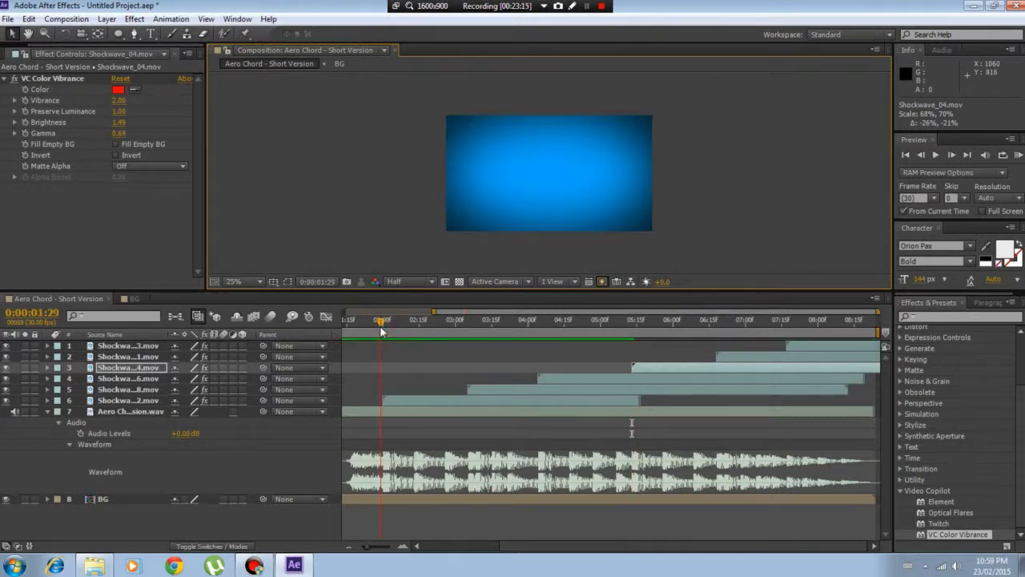
pyautogui.moveTo(382, 331); pyautogui.dragTo(376, 332)
pyautogui.click(1019, 155)
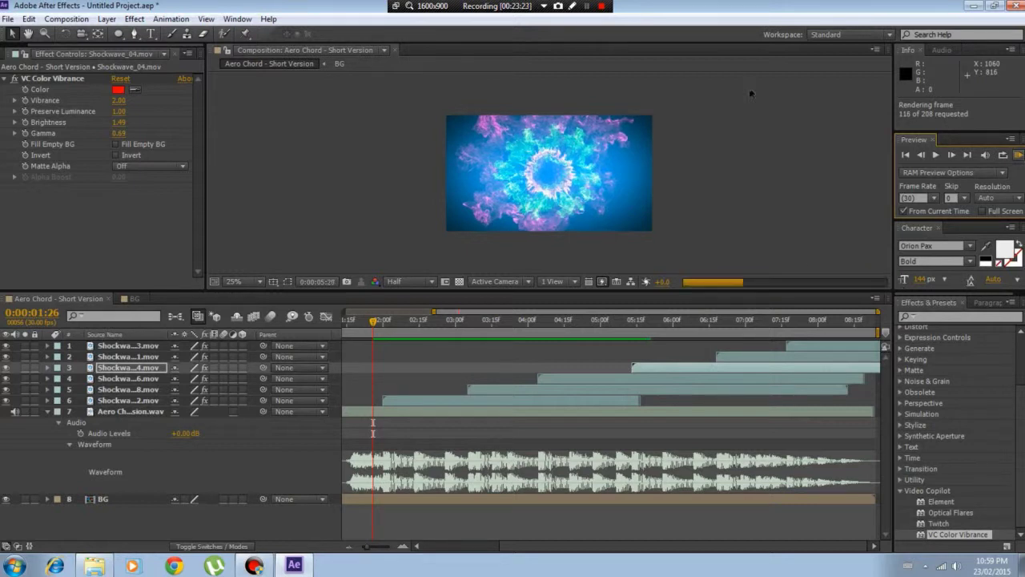
pyautogui.click(676, 143)
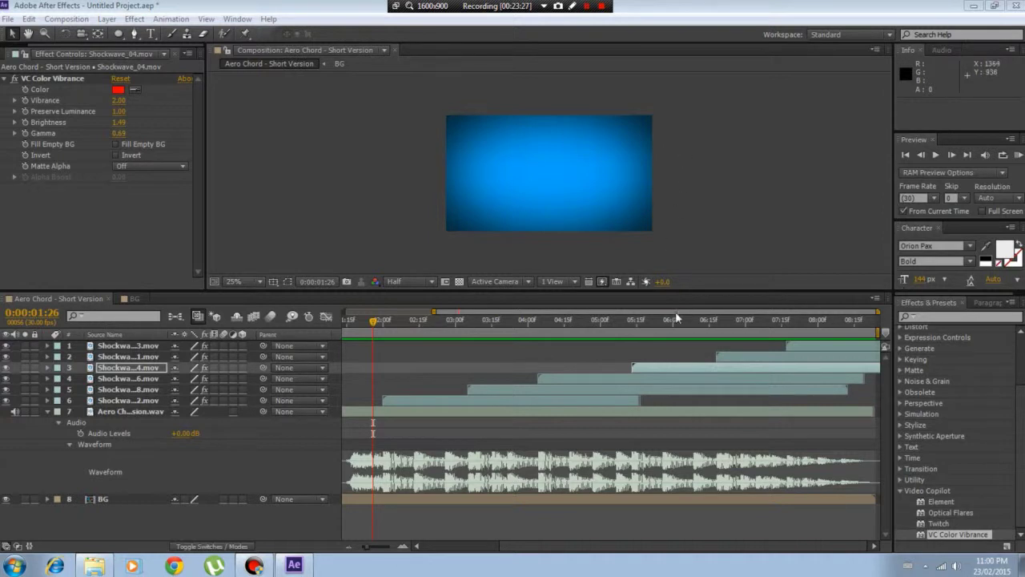
pyautogui.click(1019, 156)
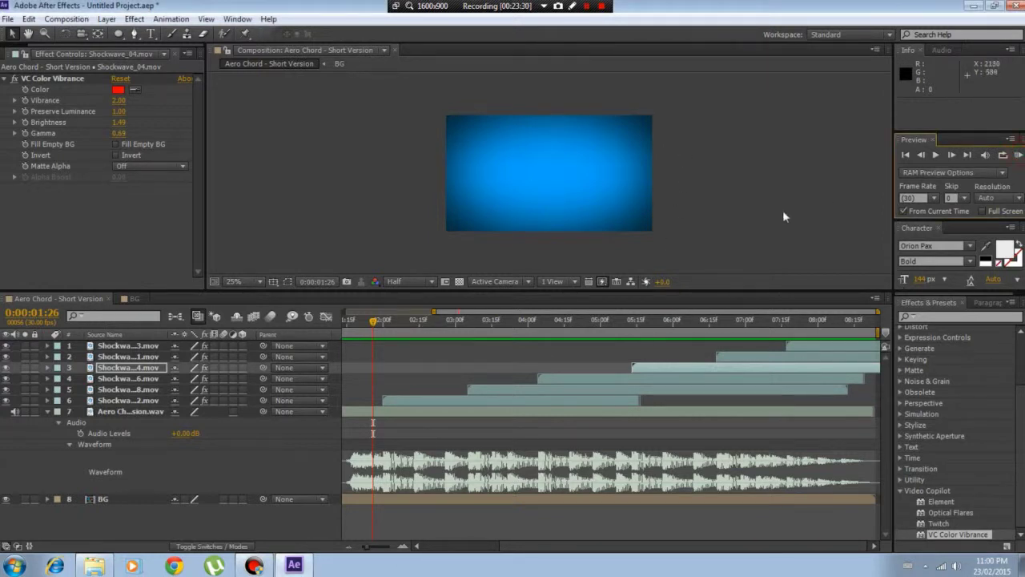
pyautogui.click(1014, 155)
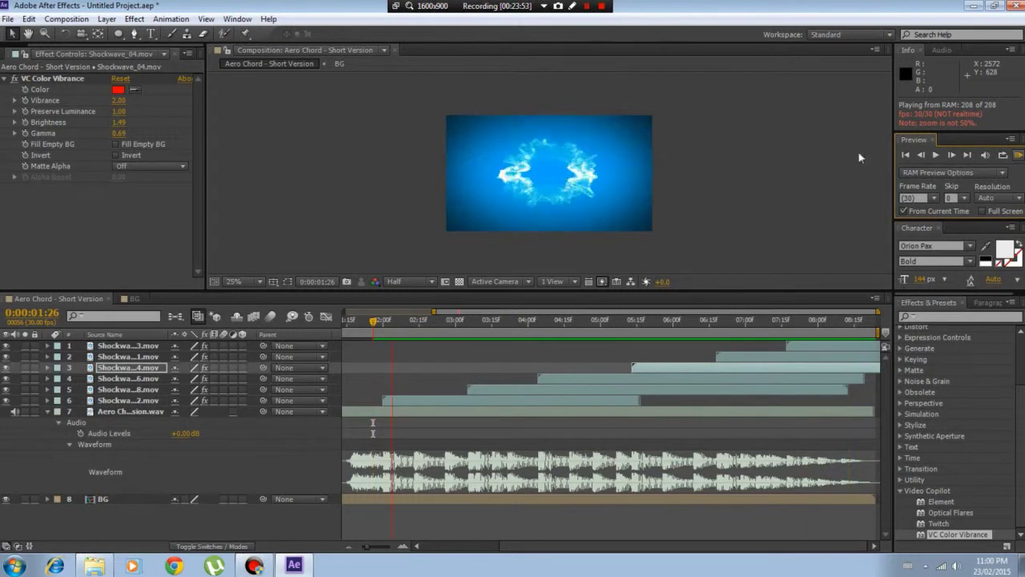
pyautogui.click(1018, 154)
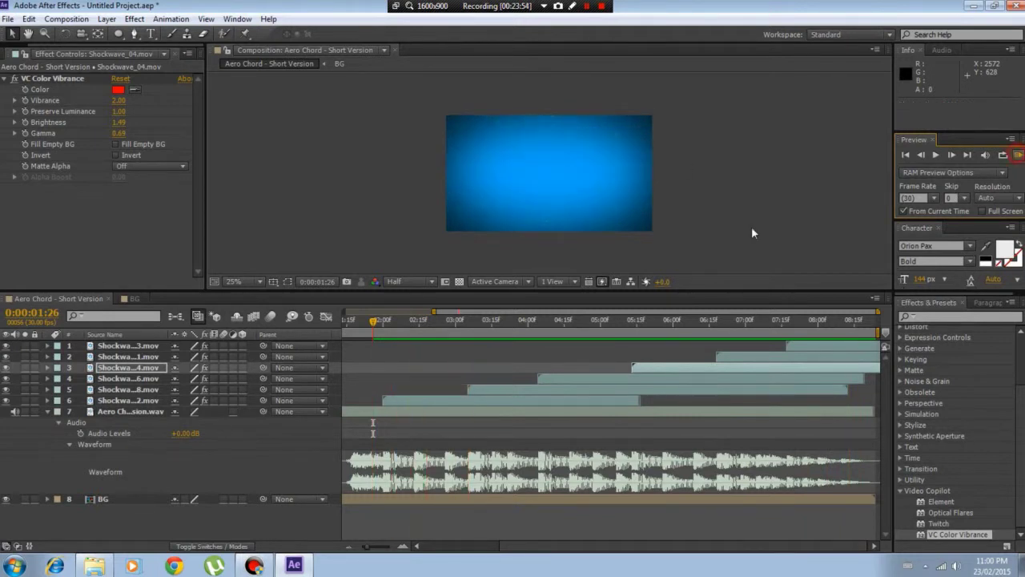
# Step: Move the current time to 0:00:04:04 and pre-compose the six shockwave layers as ShockWaves, moving all attributes into the new composition
pyautogui.click(536, 320)
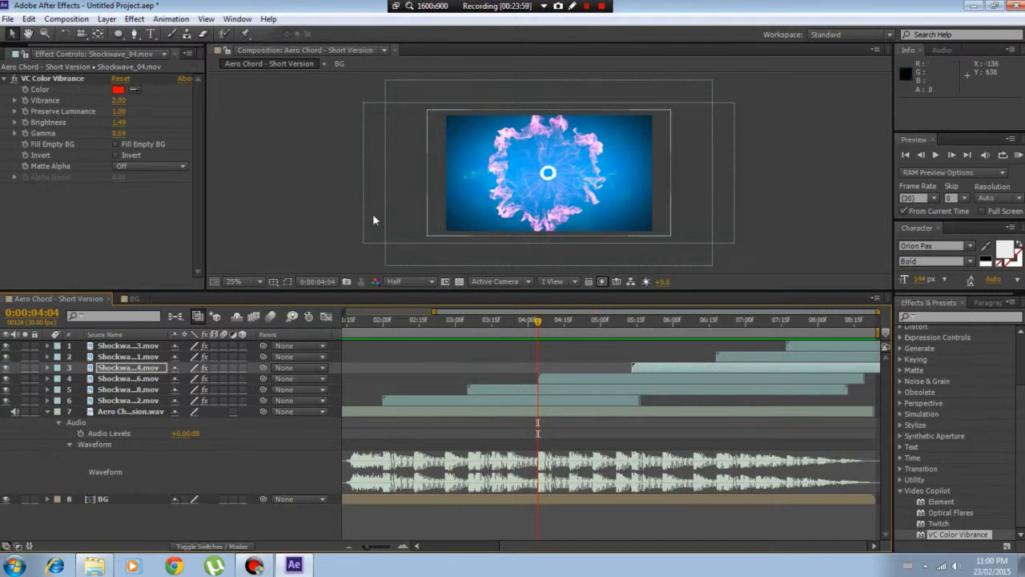
pyautogui.click(98, 412)
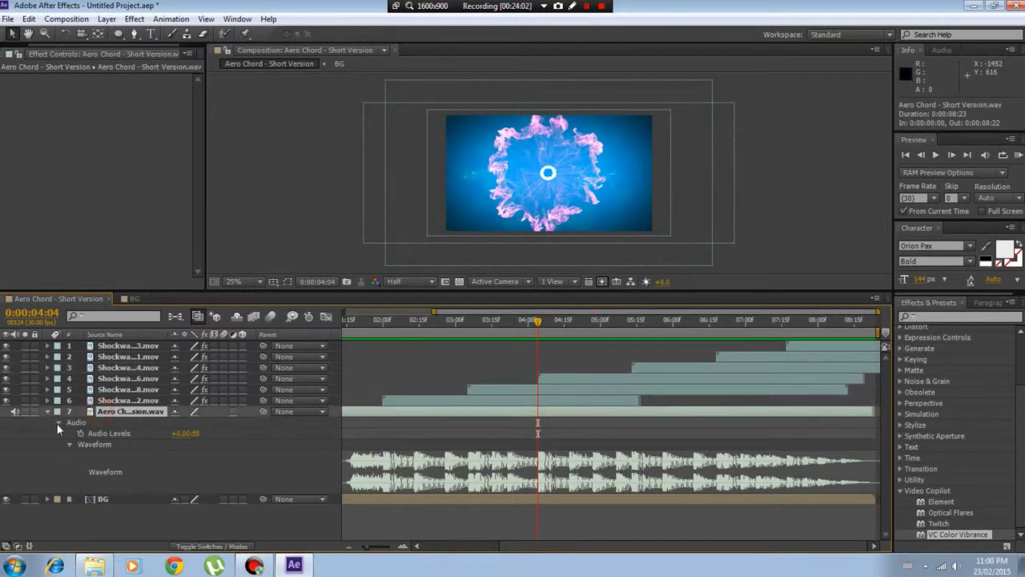
pyautogui.click(118, 400)
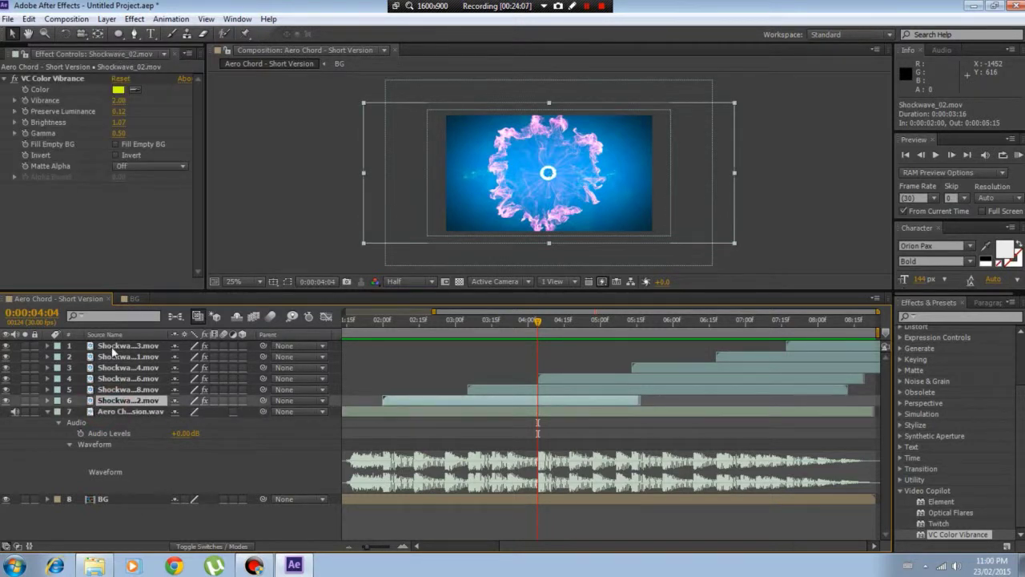
pyautogui.keyDown('shift'); pyautogui.click(114, 347); pyautogui.keyUp('shift')
pyautogui.rightClick(124, 358)
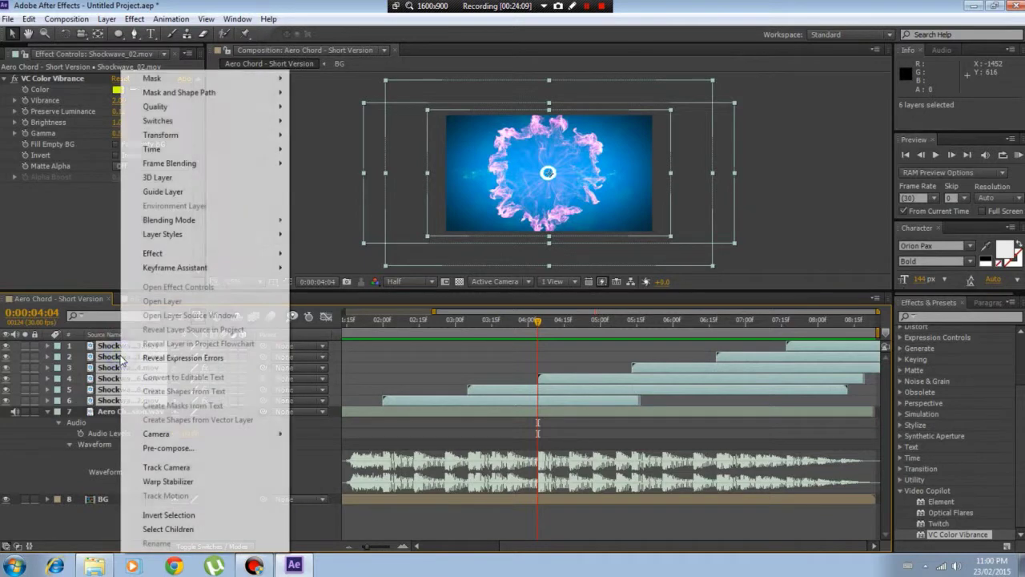
pyautogui.click(166, 448)
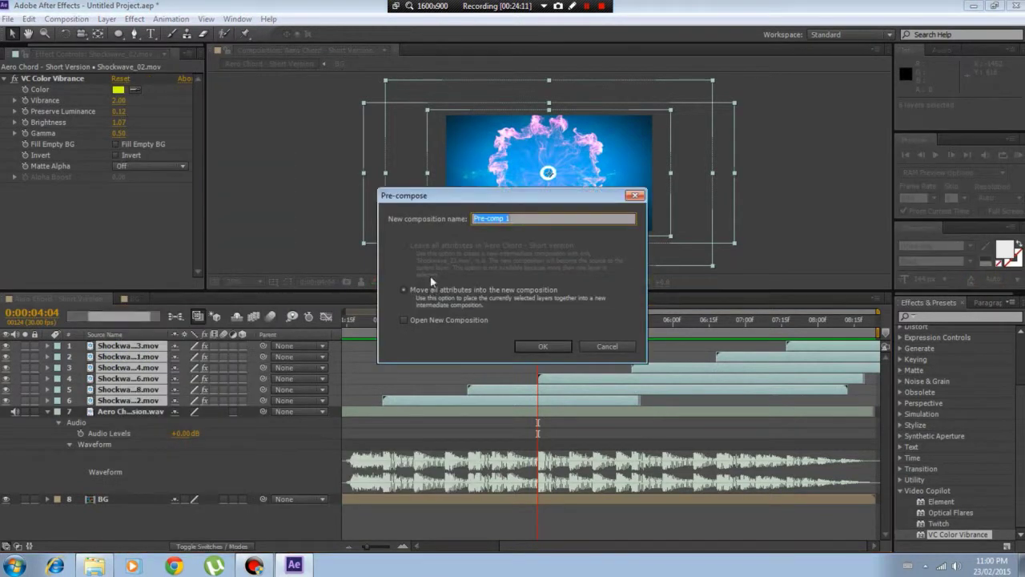
pyautogui.write('ShockWaves')
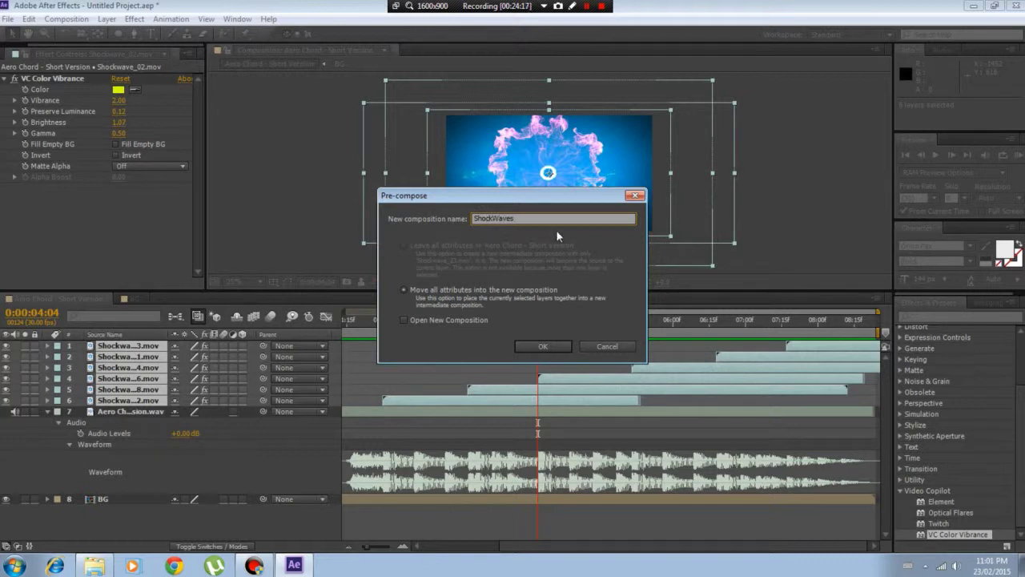
pyautogui.click(541, 349)
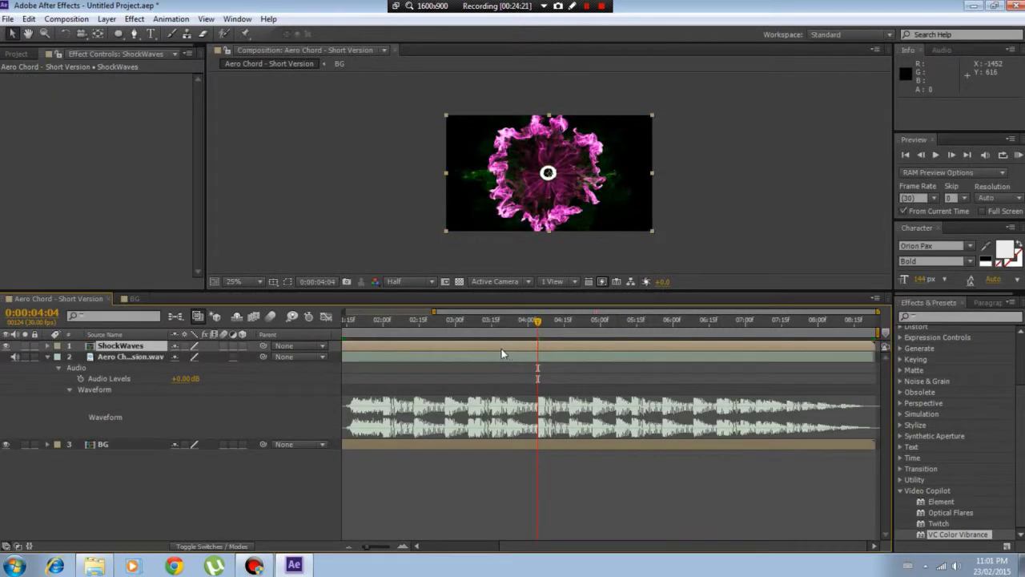
# Step: Set the blending mode of the ShockWaves layer to Screen so it blends over the blue background
pyautogui.rightClick(110, 346)
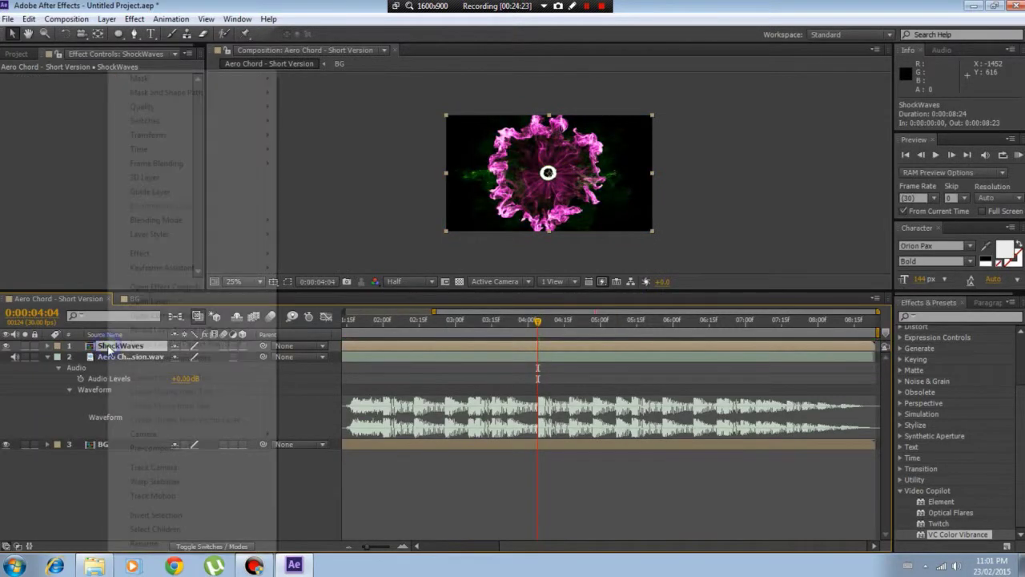
pyautogui.moveTo(159, 228)
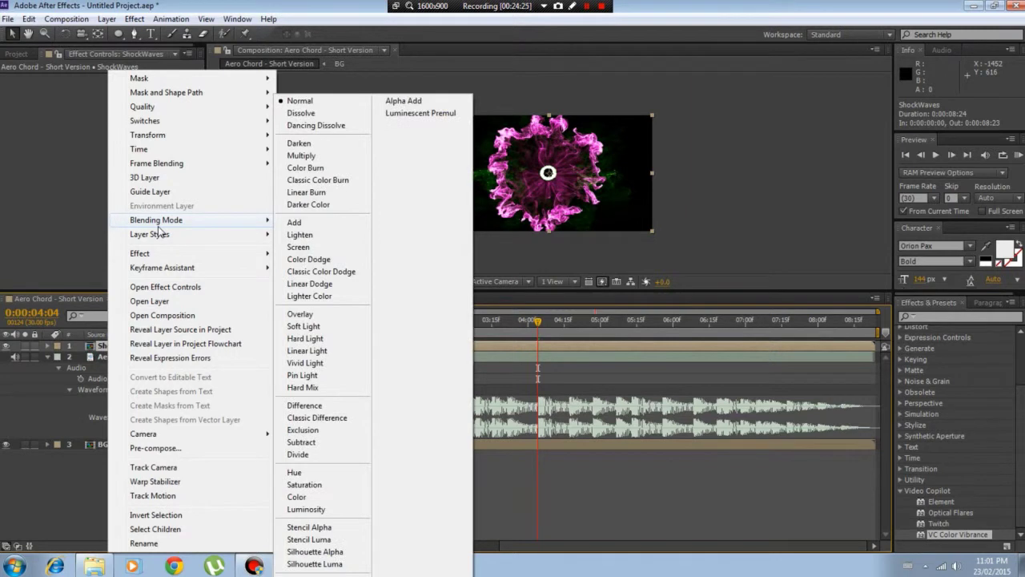
pyautogui.click(298, 247)
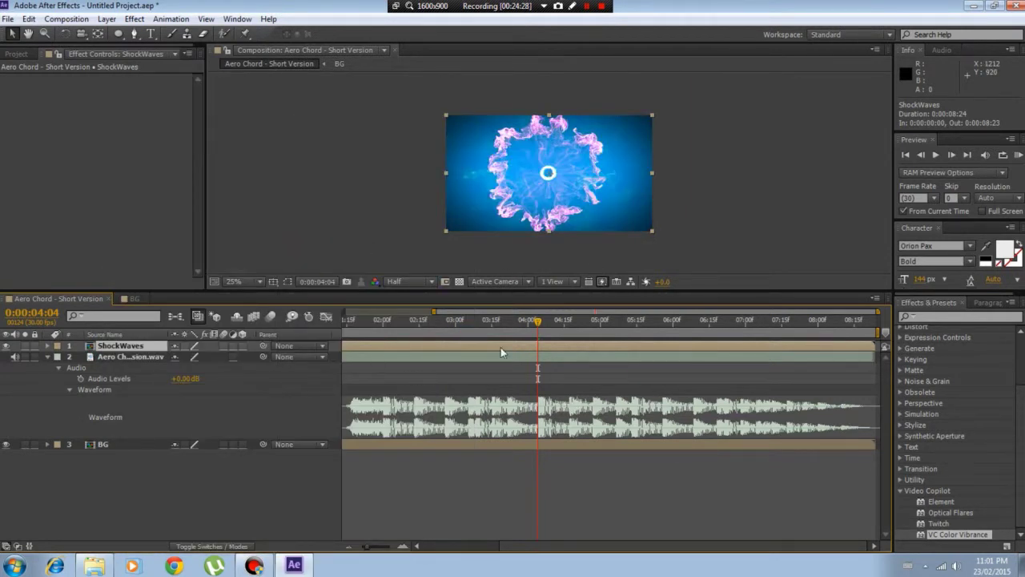
# Step: Move the current time back to 0:00:03:17 to check how the ShockWaves layer blends over the background
pyautogui.moveTo(538, 322); pyautogui.dragTo(518, 329)
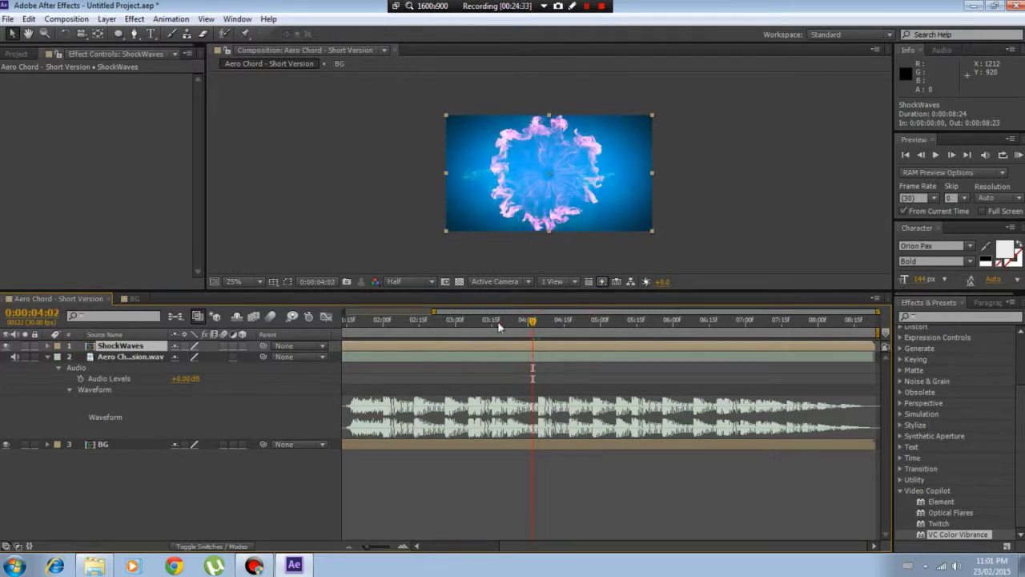
pyautogui.click(498, 322)
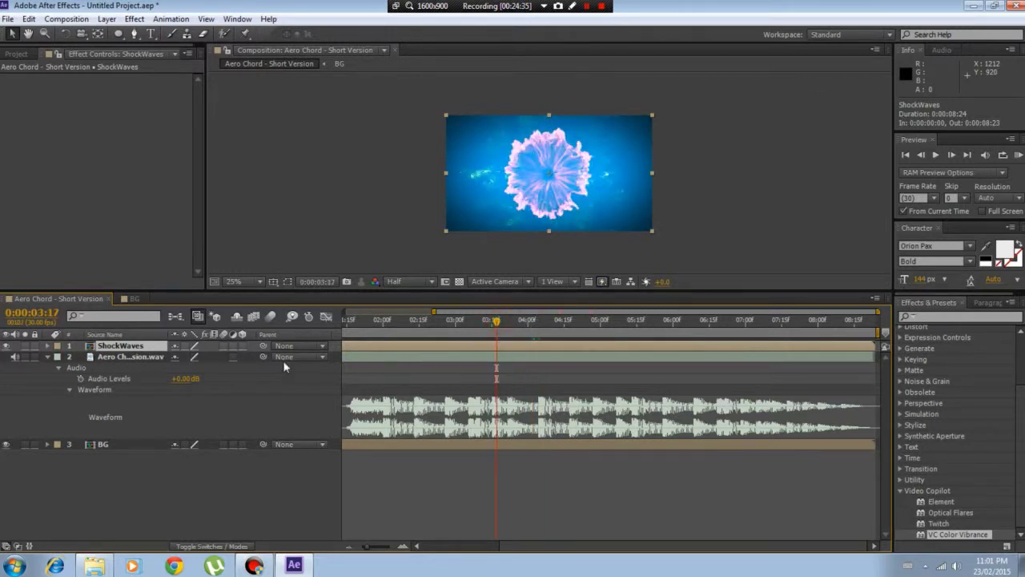
# Step: Save the project as Tut 1-1 in the Projects folder, basing the file name on the existing Tut 1
pyautogui.click(10, 18)
pyautogui.moveTo(20, 139)
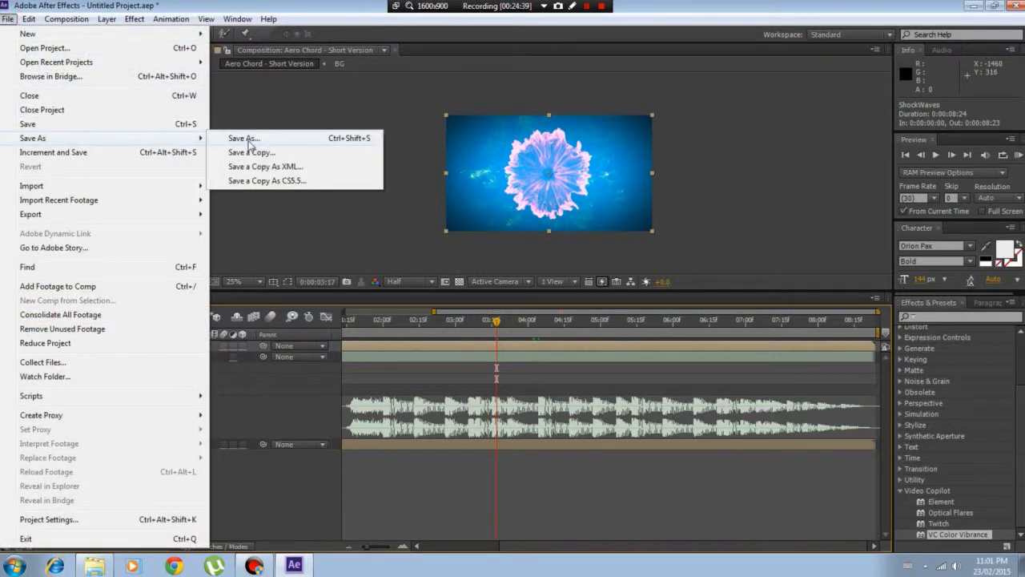
pyautogui.click(249, 140)
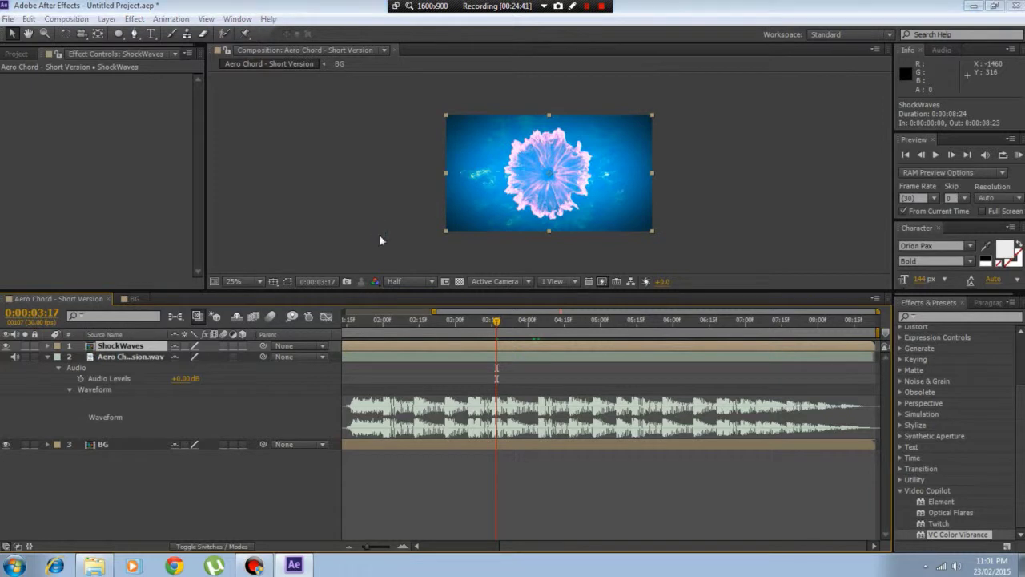
pyautogui.moveTo(200, 36); pyautogui.dragTo(284, 48)
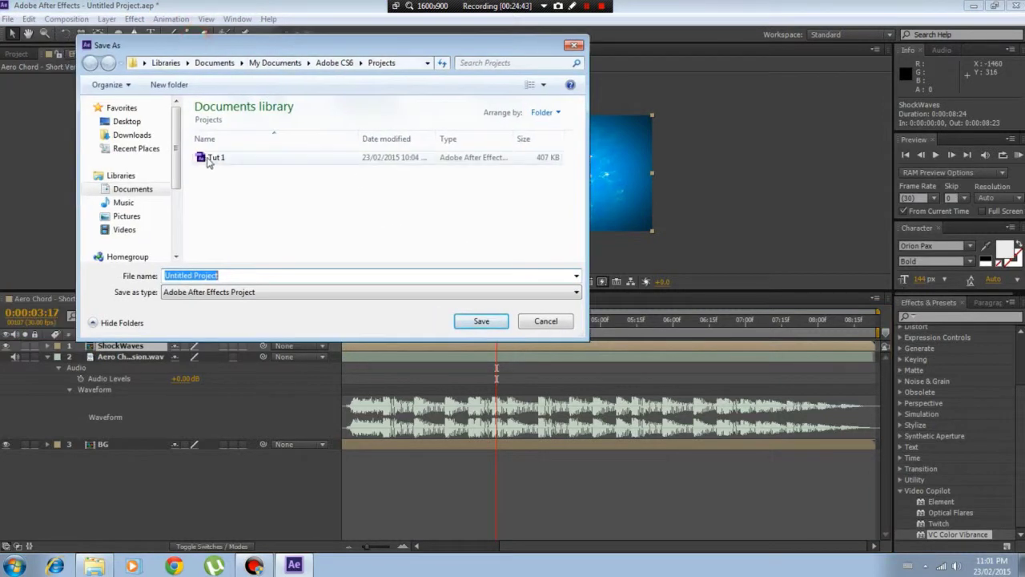
pyautogui.click(205, 157)
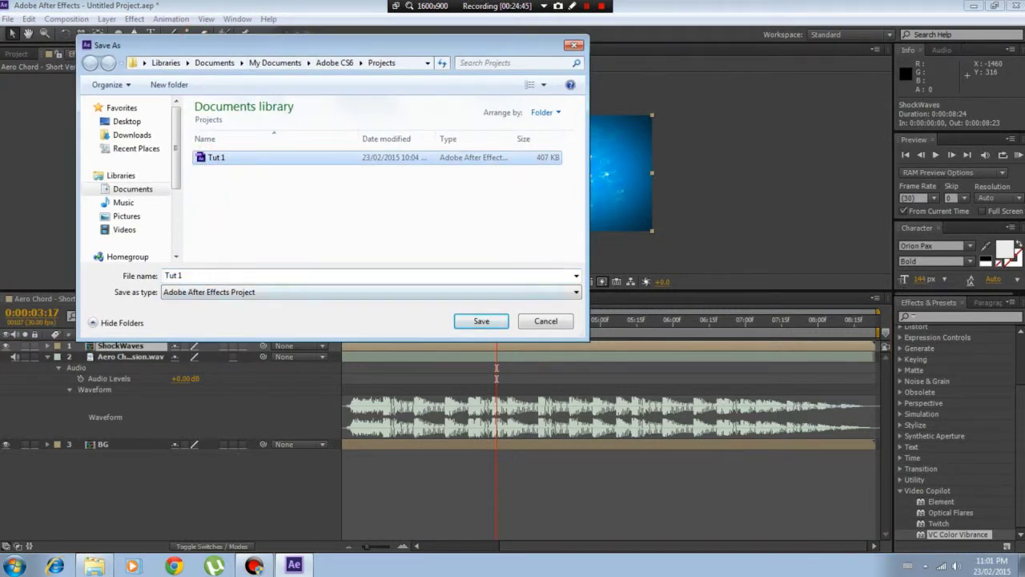
pyautogui.click(192, 276)
pyautogui.click(201, 275)
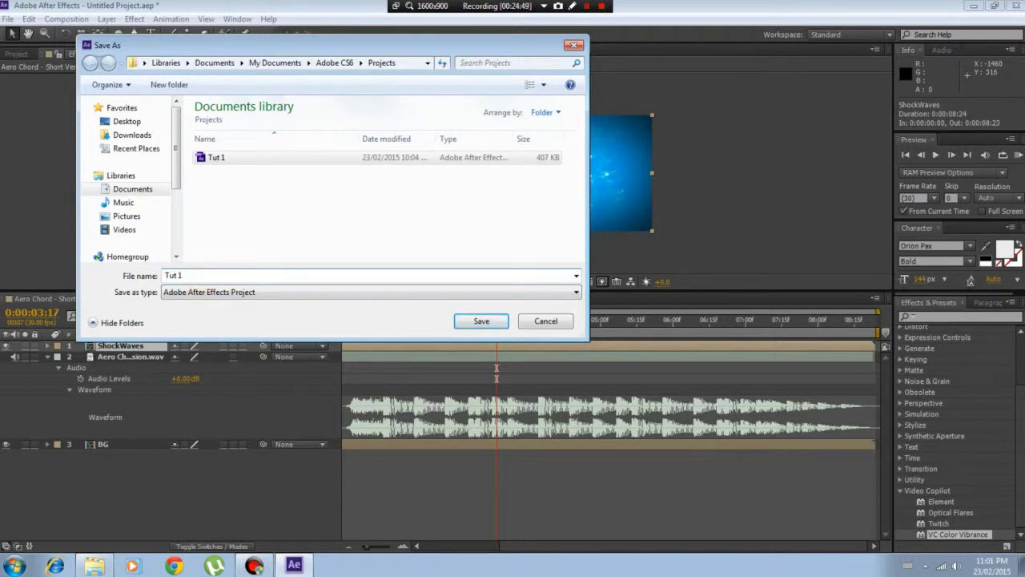
pyautogui.write('-1')
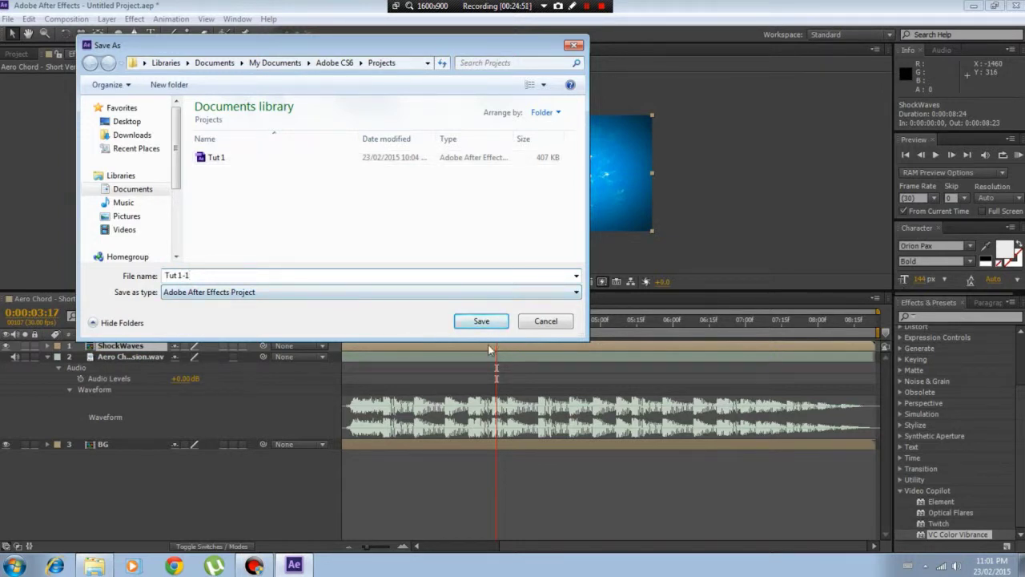
pyautogui.click(478, 322)
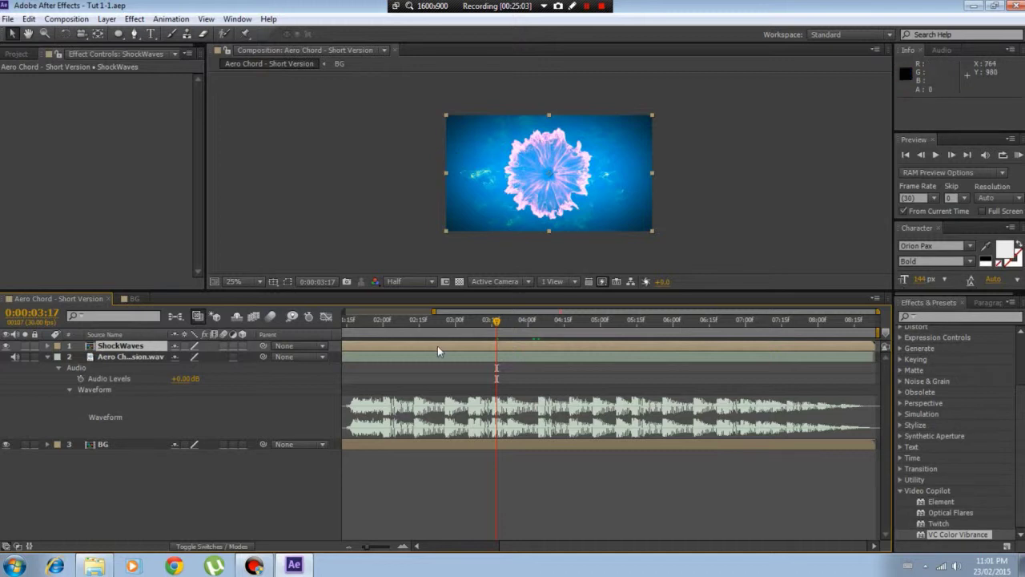
# Step: Scrub the composition's opening from 0:00:00:00 to 0:00:02:01 to find where the first shockwave starts
pyautogui.moveTo(435, 312); pyautogui.dragTo(452, 331)
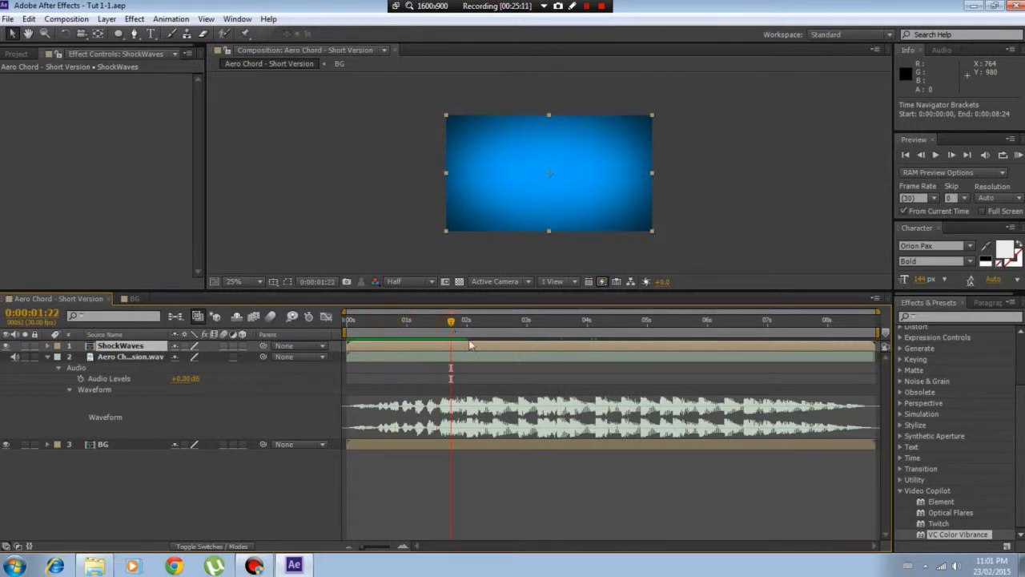
pyautogui.moveTo(386, 322); pyautogui.dragTo(243, 327)
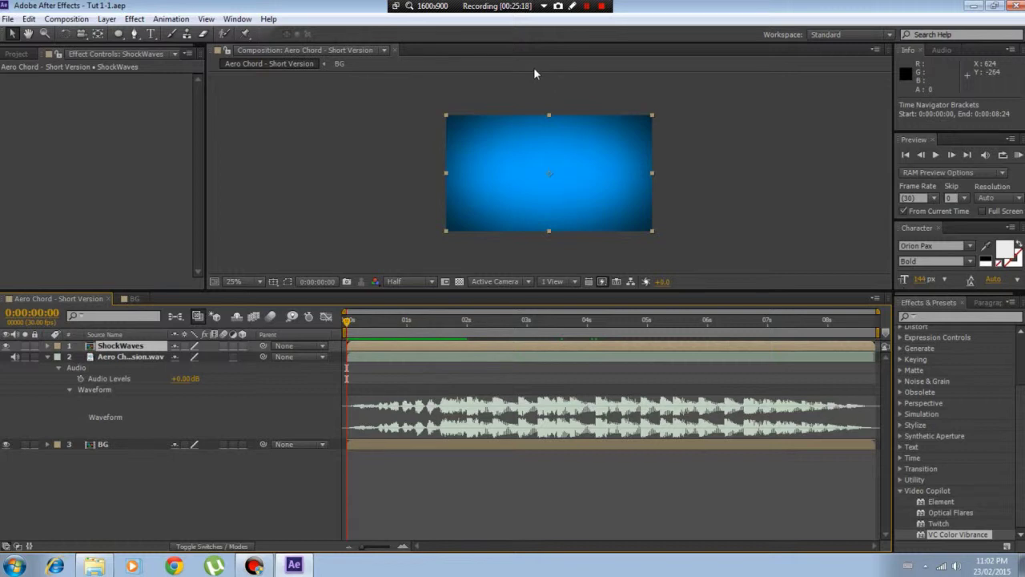
pyautogui.moveTo(360, 326)
pyautogui.mouseDown()
pyautogui.moveTo(499, 325)
pyautogui.moveTo(351, 325)
pyautogui.mouseUp()
pyautogui.moveTo(443, 320); pyautogui.dragTo(469, 322)
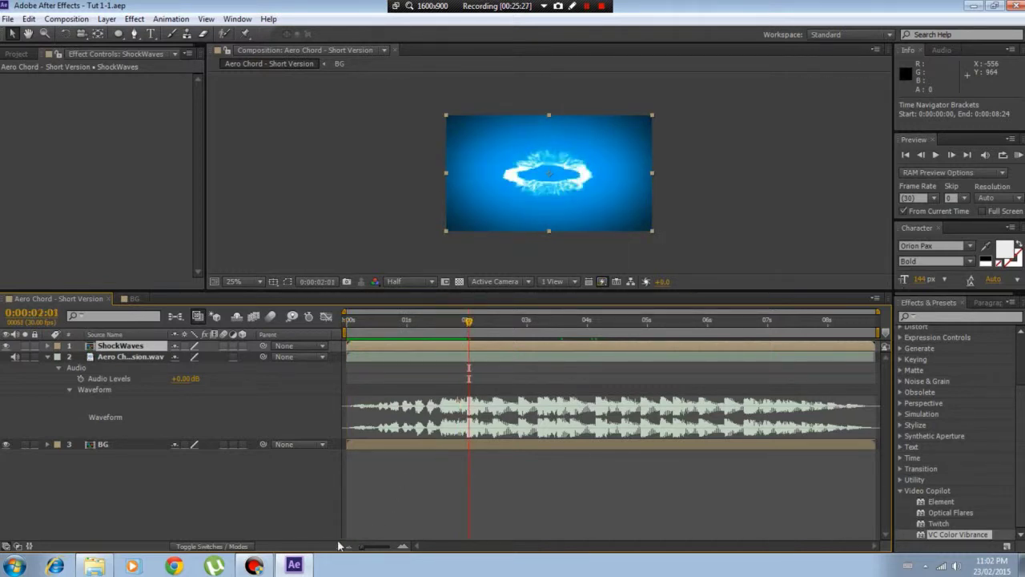
# Step: Split the ShockWaves layer at 0:00:02:00, where the beat drops, and delete the part before it
pyautogui.moveTo(364, 546); pyautogui.dragTo(408, 546)
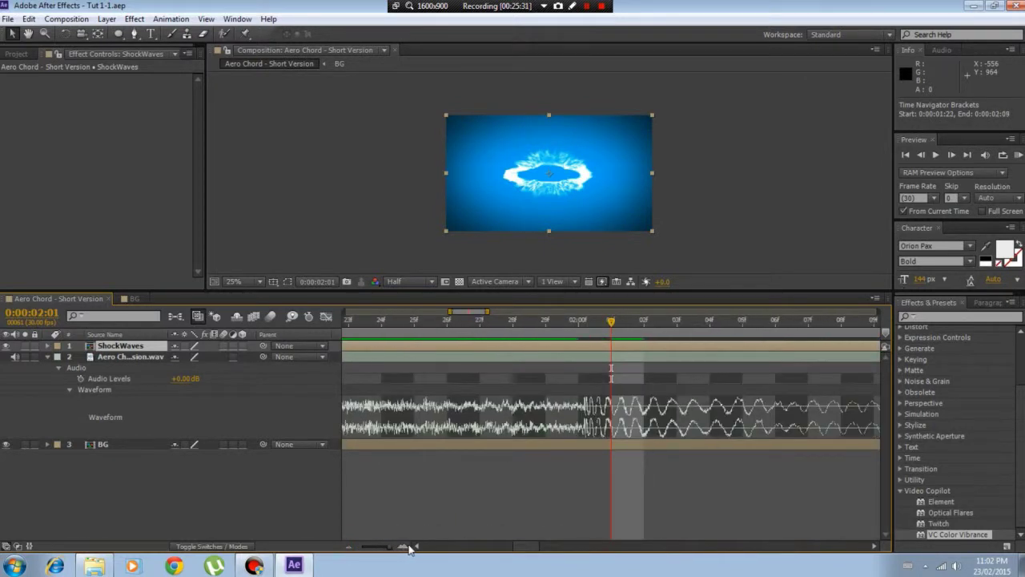
pyautogui.moveTo(592, 321); pyautogui.dragTo(531, 329)
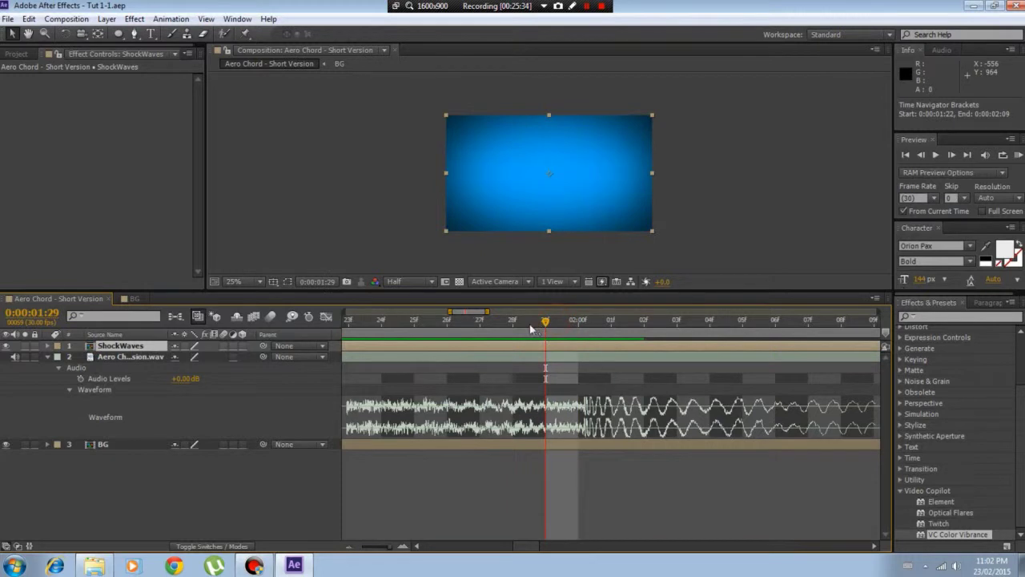
pyautogui.click(578, 325)
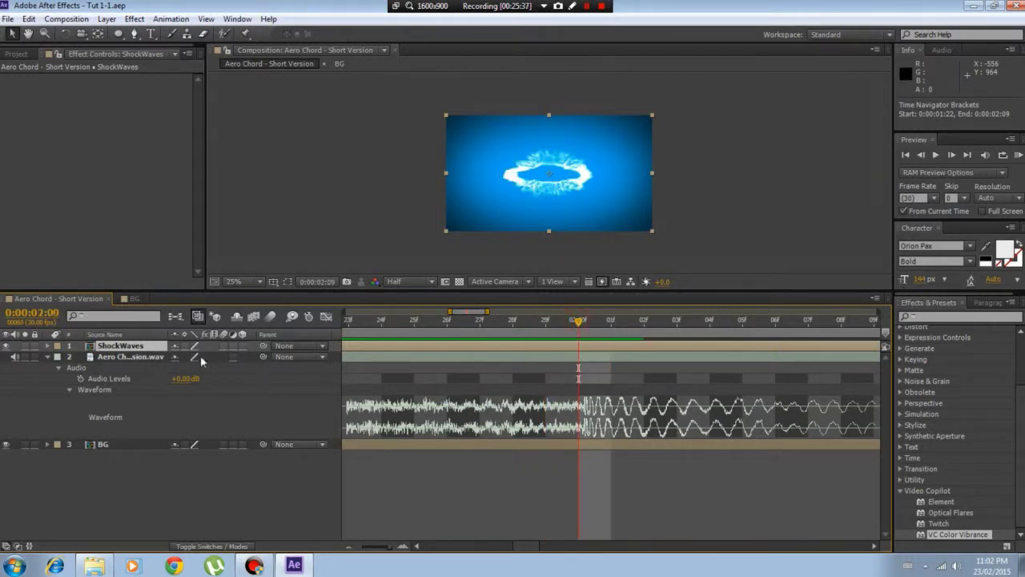
pyautogui.hotkey('ctrl', 'shift', 'd')
pyautogui.click(127, 361)
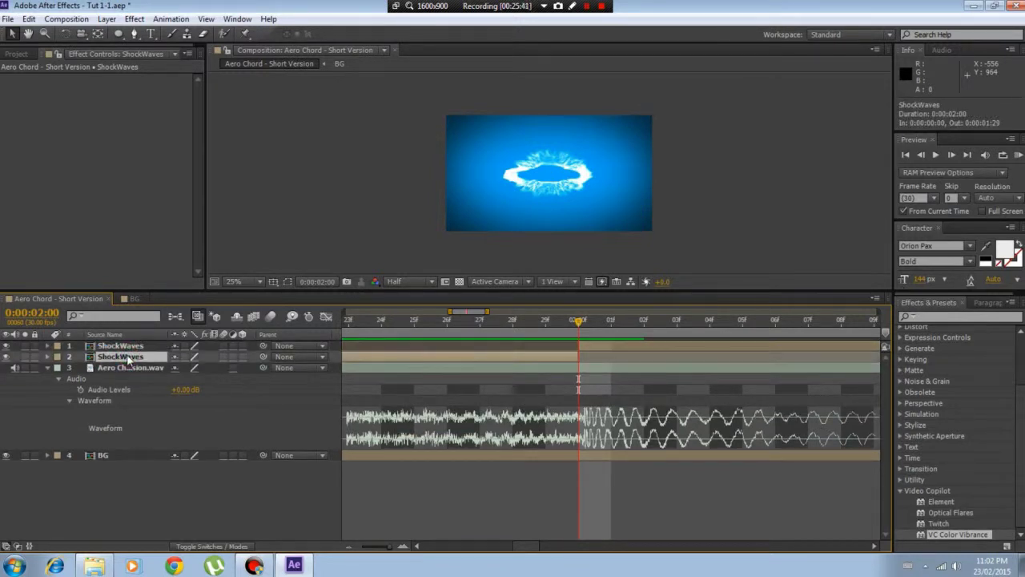
pyautogui.click(545, 320)
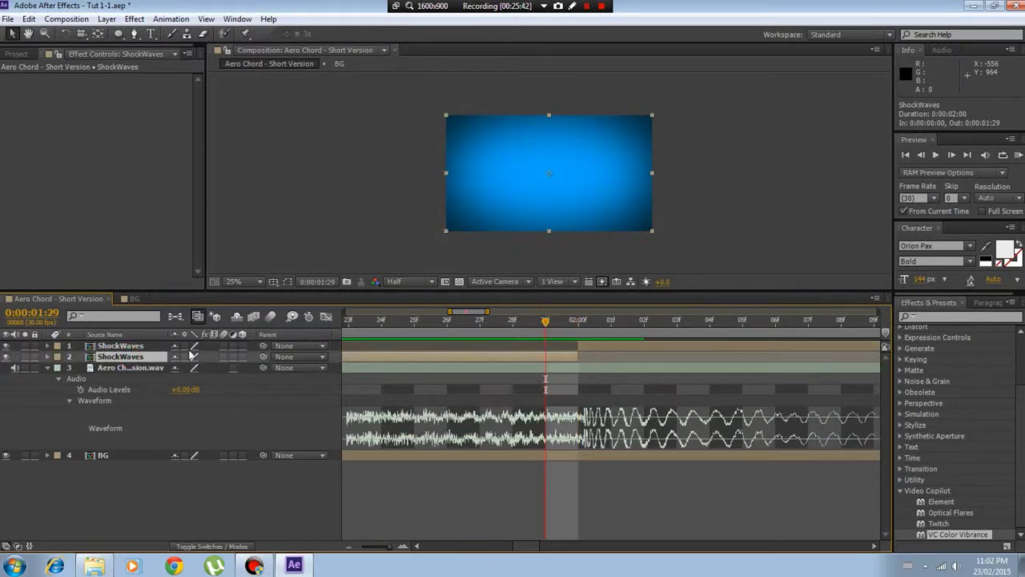
pyautogui.press('Delete')
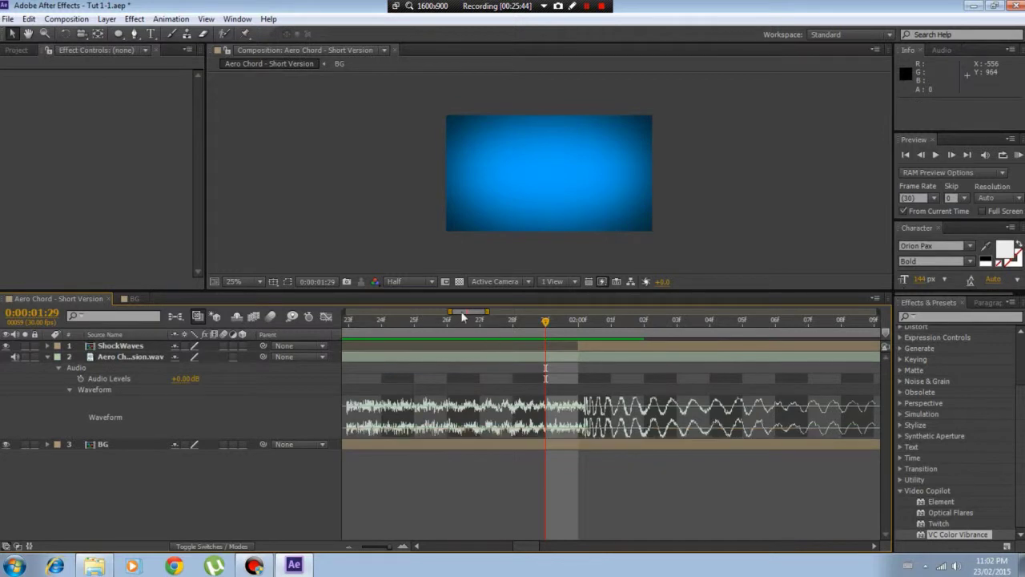
# Step: Return the current time to 0:00:02:00 and create a dark gray solid above the ShockWaves layer
pyautogui.moveTo(450, 310); pyautogui.dragTo(346, 311)
pyautogui.click(805, 326)
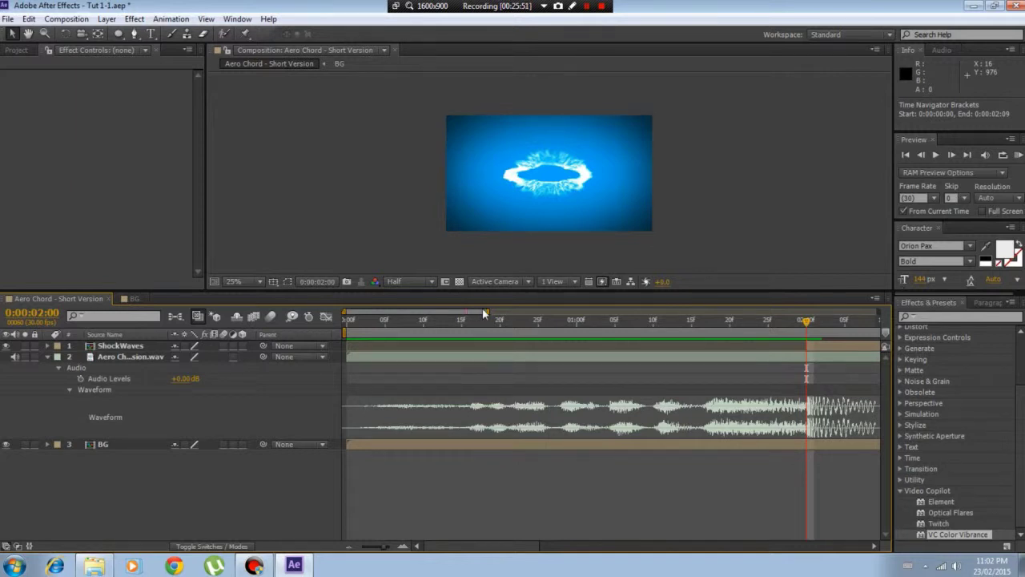
pyautogui.moveTo(486, 309); pyautogui.dragTo(601, 311)
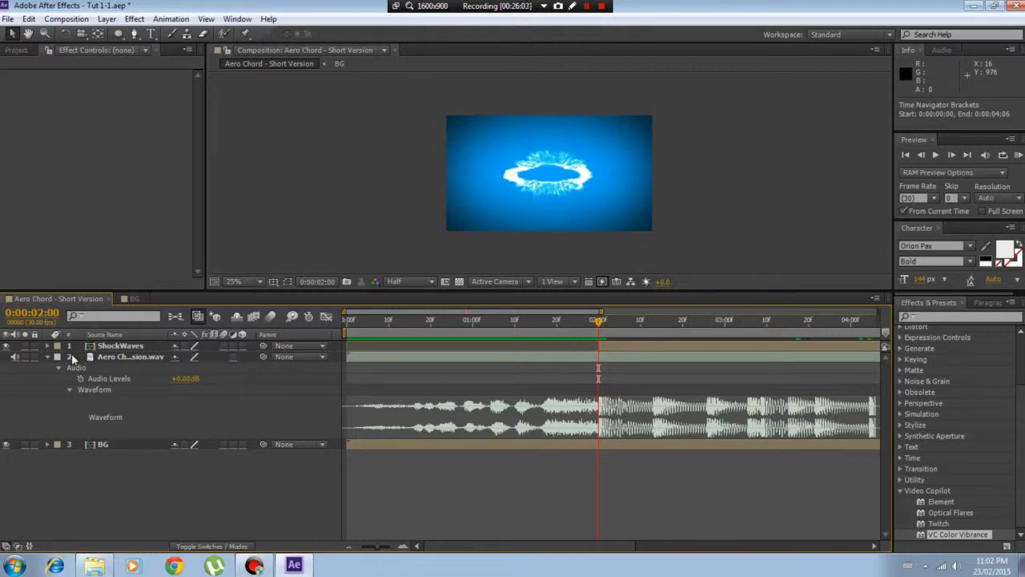
pyautogui.click(106, 18)
pyautogui.moveTo(125, 36)
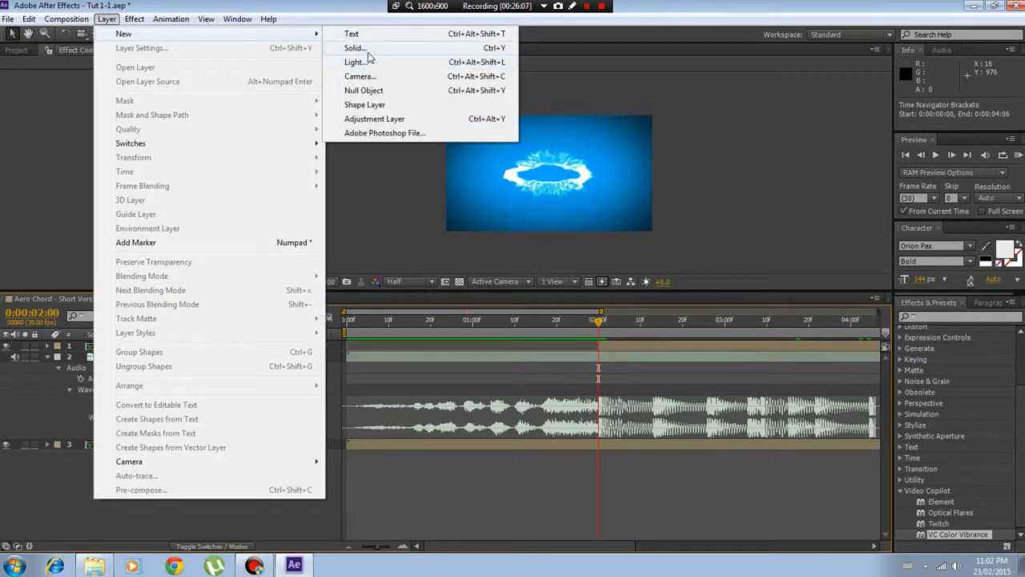
pyautogui.click(365, 49)
pyautogui.click(606, 360)
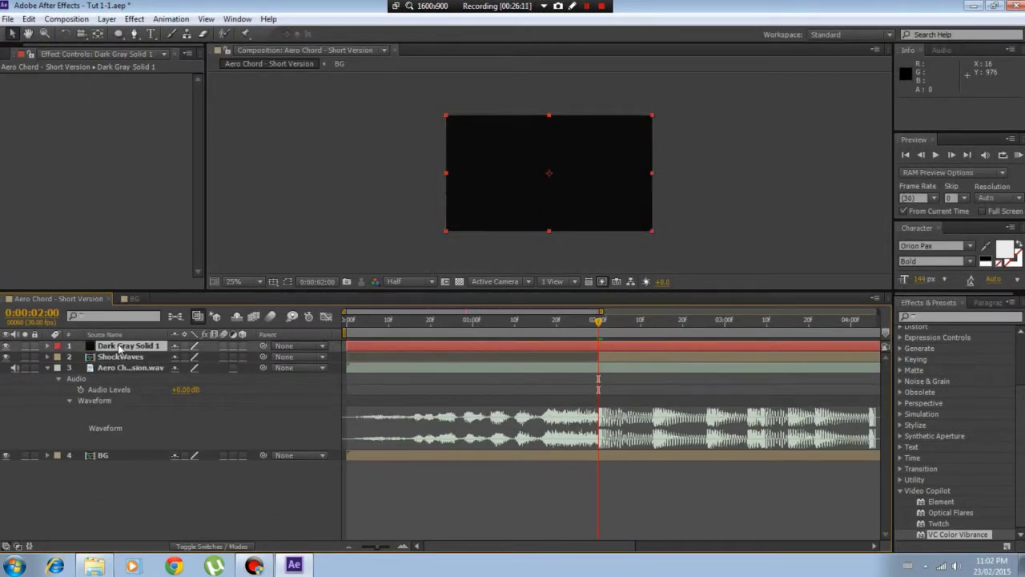
# Step: Split the dark gray solid at 0:00:02:00 and delete the part after it
pyautogui.click(120, 346)
pyautogui.hotkey('ctrl', 'shift', 'd')
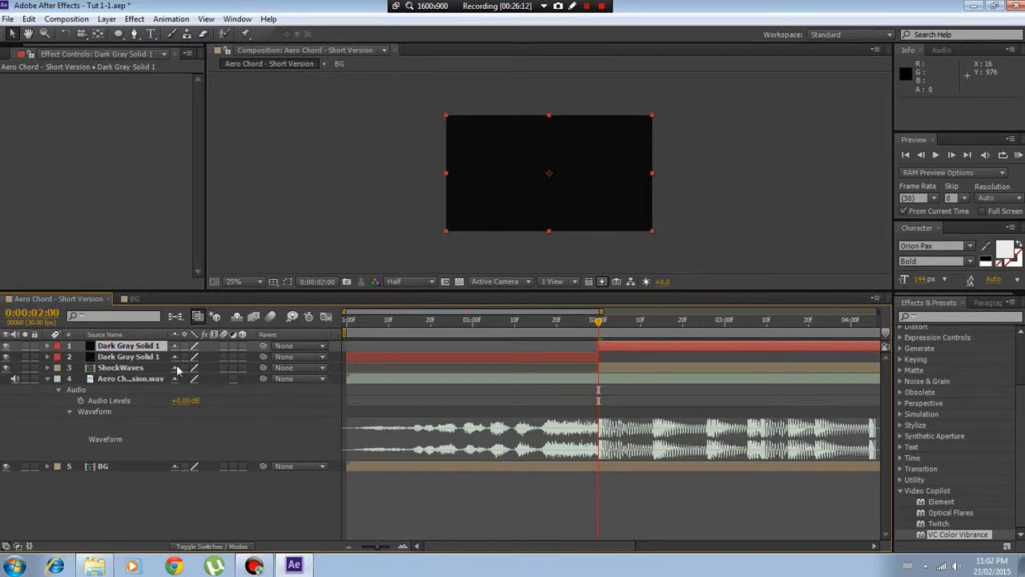
pyautogui.press('Delete')
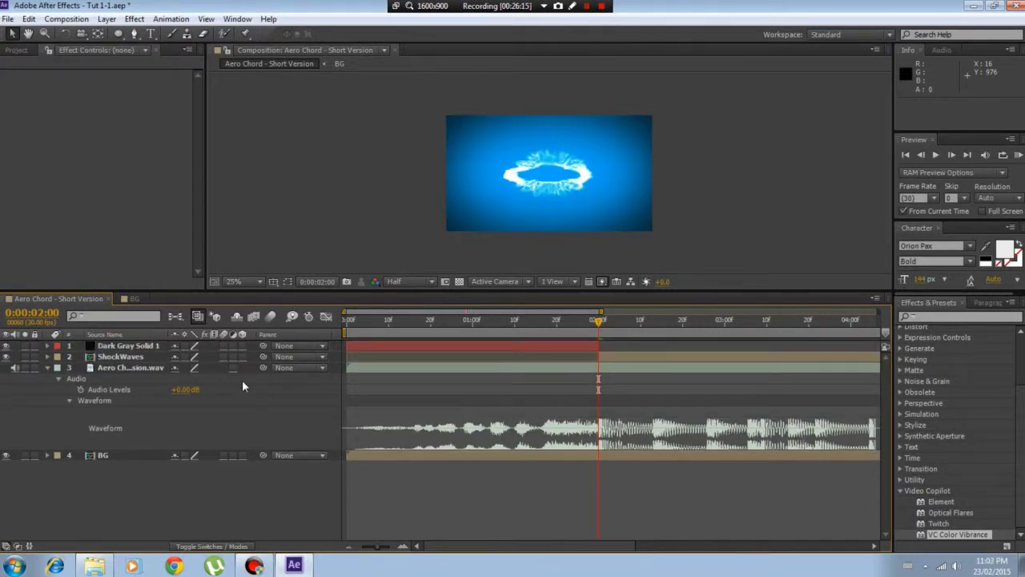
# Step: Pre-compose the dark gray solid as Intro, moving all attributes into the new composition
pyautogui.rightClick(120, 350)
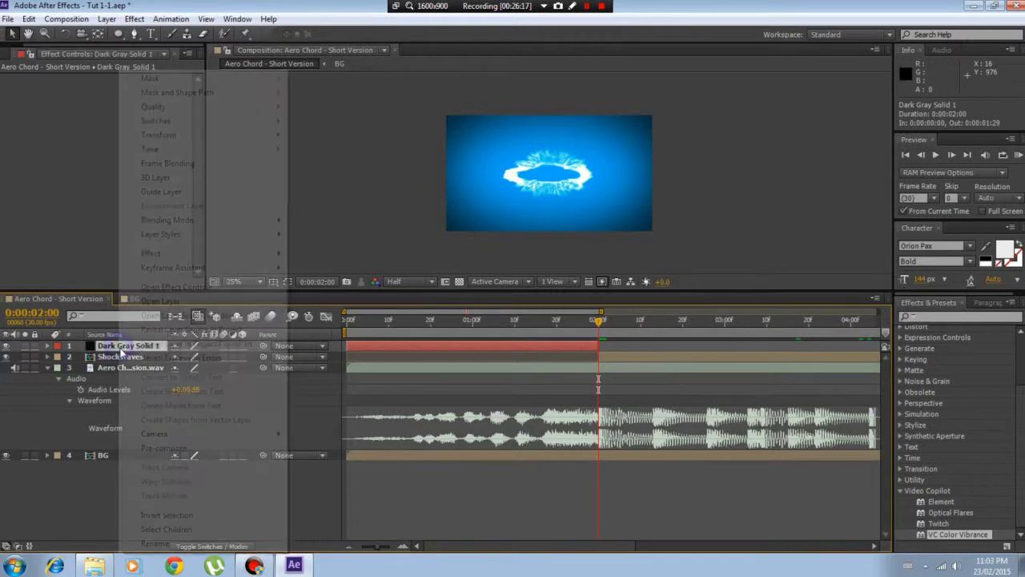
pyautogui.click(164, 447)
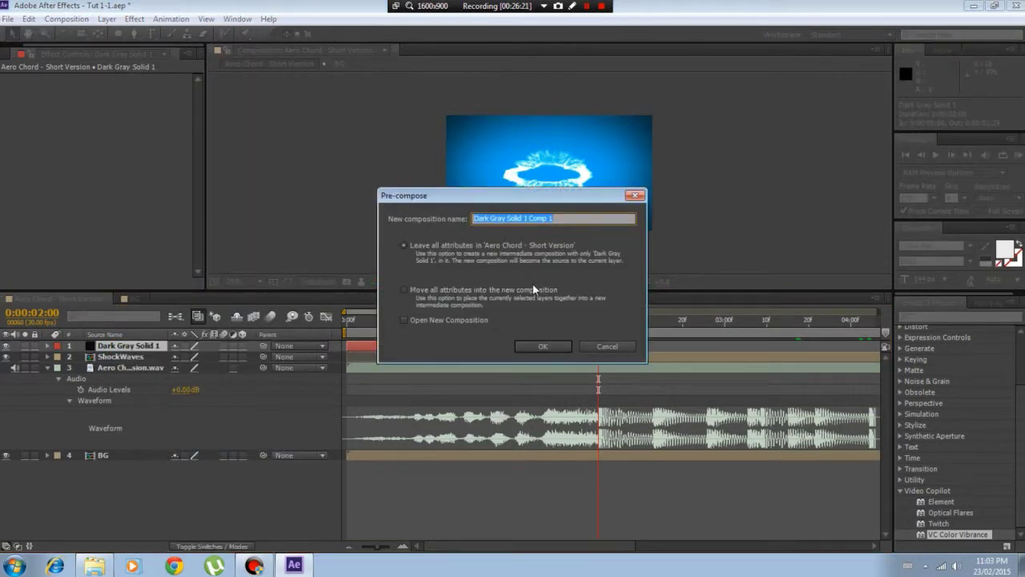
pyautogui.write('E')
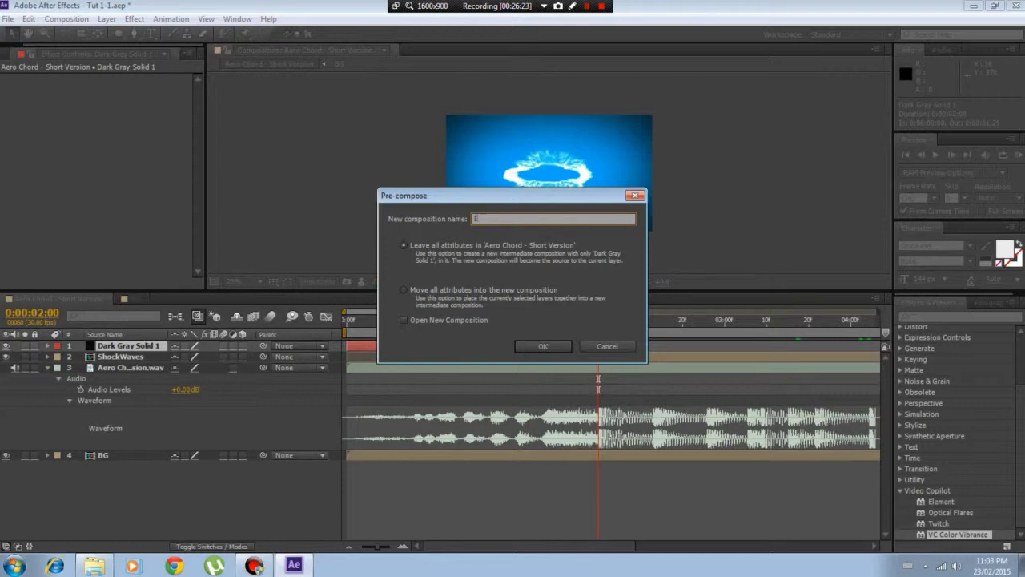
pyautogui.click(503, 288)
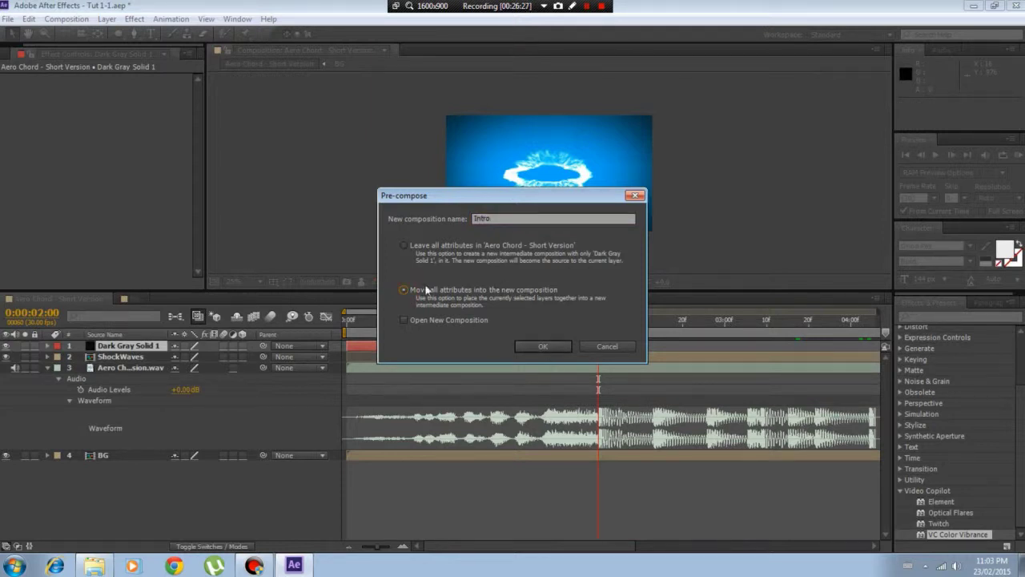
pyautogui.click(544, 344)
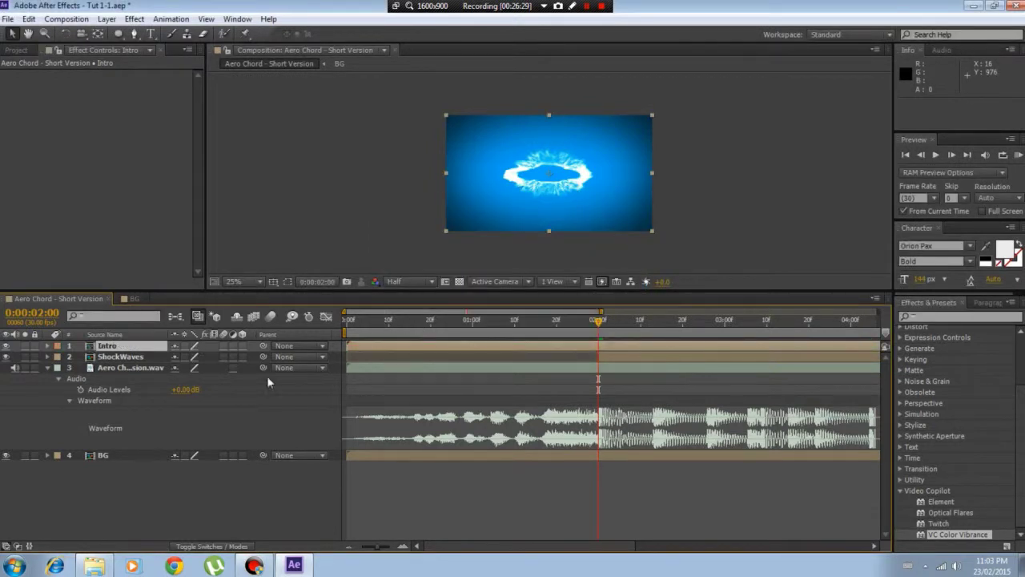
# Step: Split the Intro layer at 0:00:02:00 and delete the part after it
pyautogui.click(152, 347)
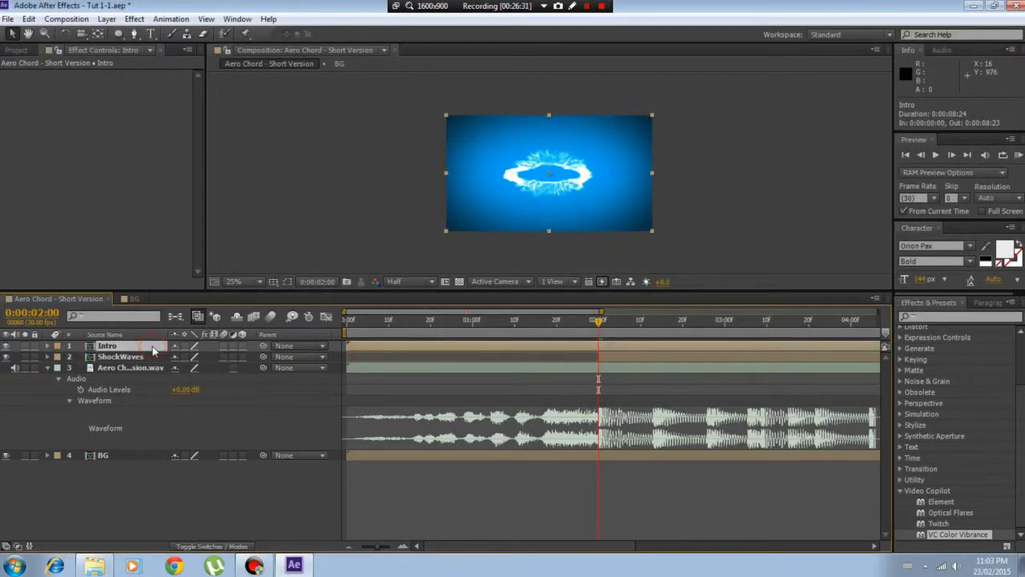
pyautogui.hotkey('ctrl', 'd')
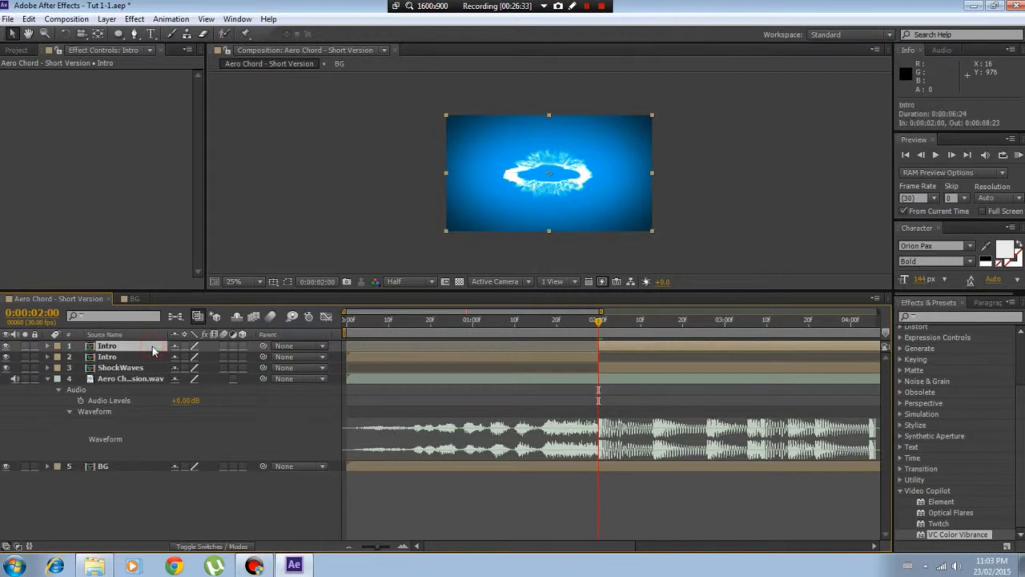
pyautogui.press('Delete')
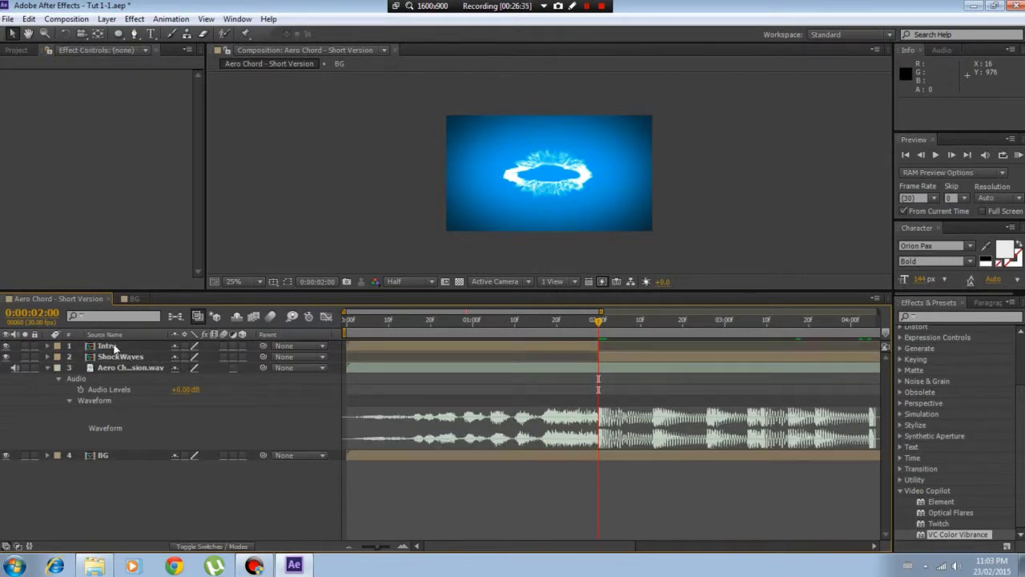
# Step: Open the Intro pre-composition from the Aero Chord - Short Version timeline for editing
pyautogui.click(133, 299)
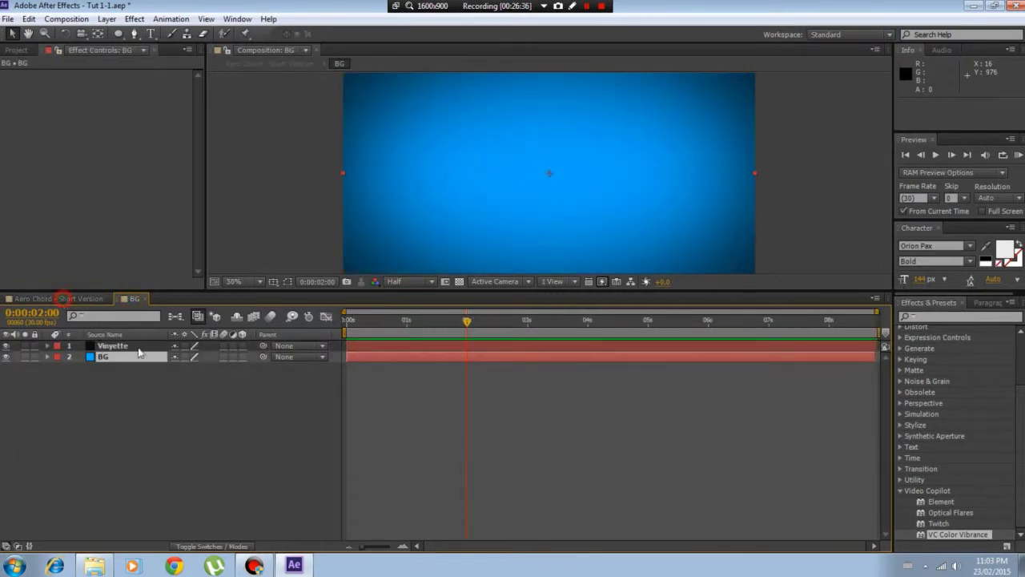
pyautogui.click(60, 298)
pyautogui.doubleClick(115, 344)
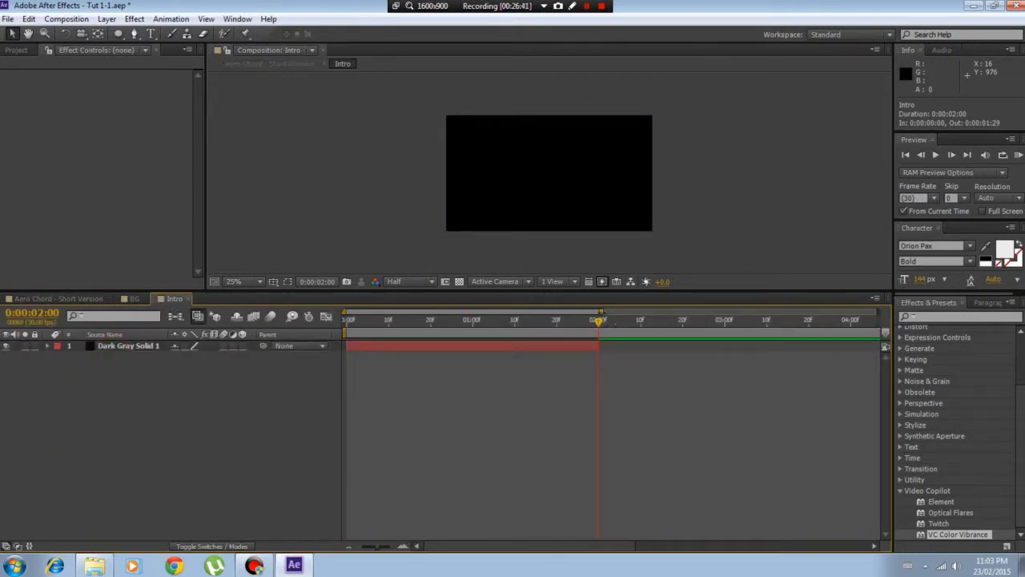
pyautogui.moveTo(600, 312); pyautogui.dragTo(628, 327)
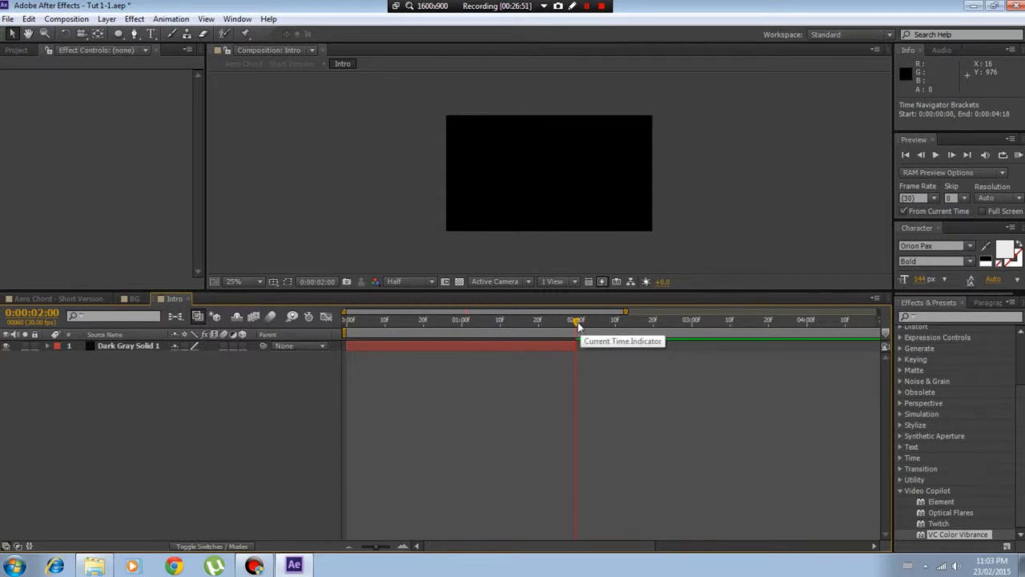
# Step: Compare the Intro pre-composition with the same stretch of the Aero Chord - Short Version timeline and the BG composition
pyautogui.moveTo(579, 322); pyautogui.dragTo(547, 331)
pyautogui.click(58, 298)
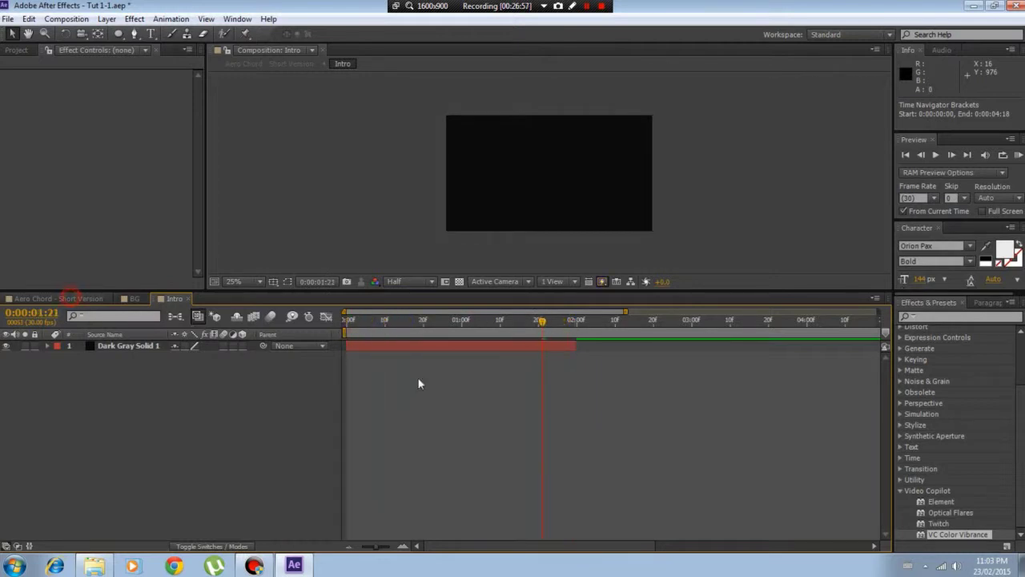
pyautogui.moveTo(540, 325); pyautogui.dragTo(494, 325)
pyautogui.click(440, 325)
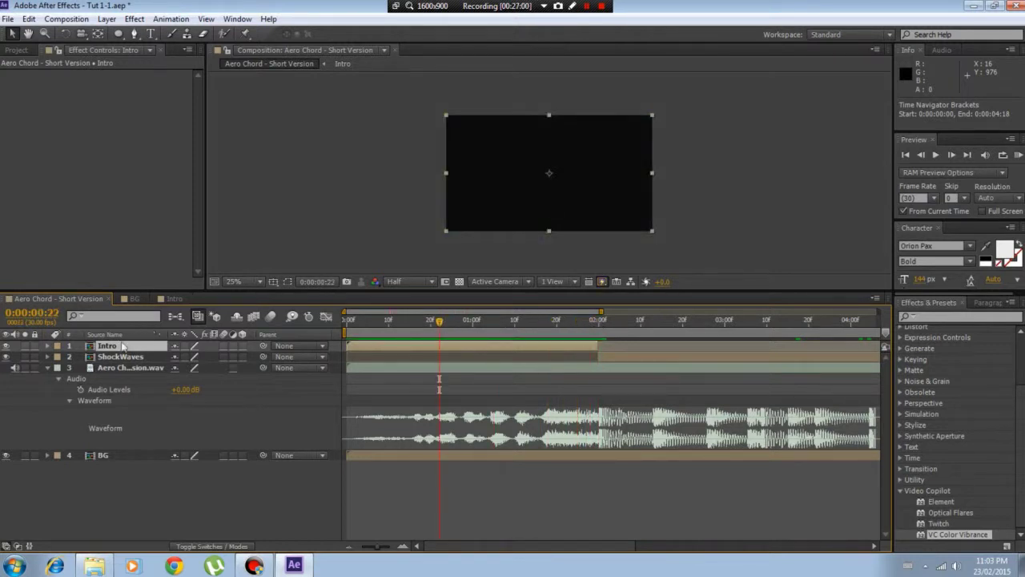
pyautogui.click(132, 298)
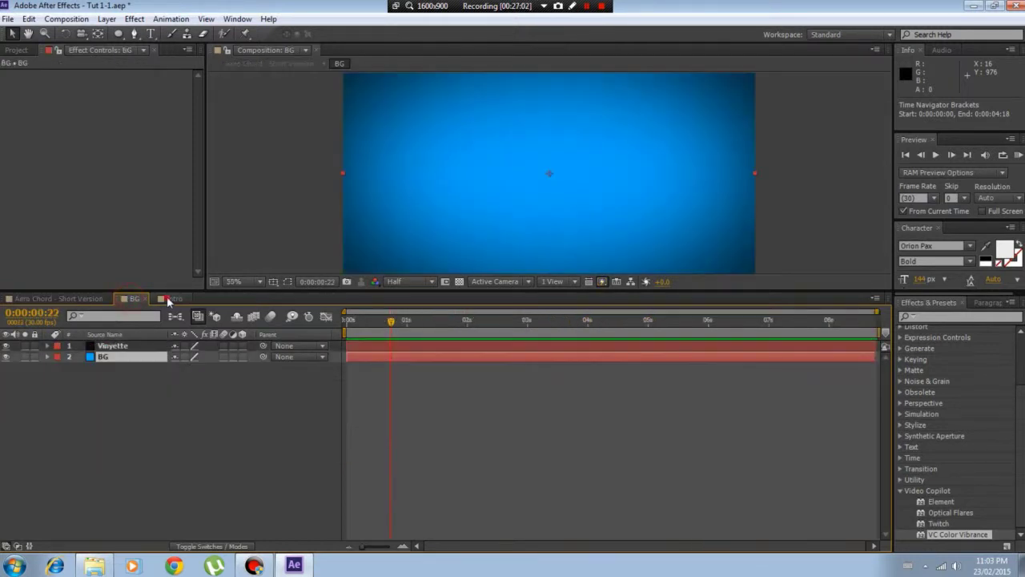
# Step: Hide the dark gray solid in the Intro pre-composition and preview the main composition from its start to the beat drop at 0:00:02:00
pyautogui.click(174, 298)
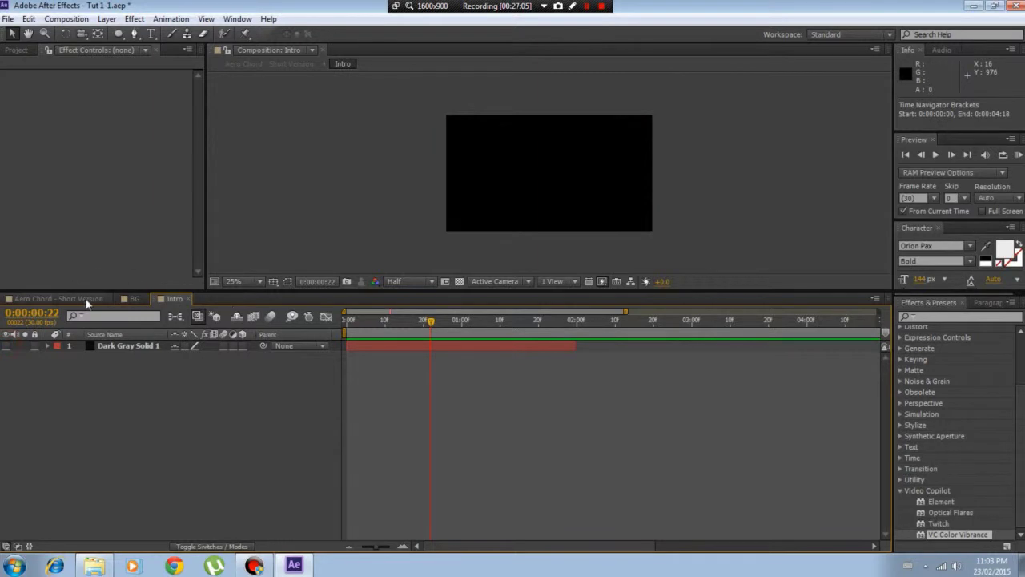
pyautogui.click(52, 298)
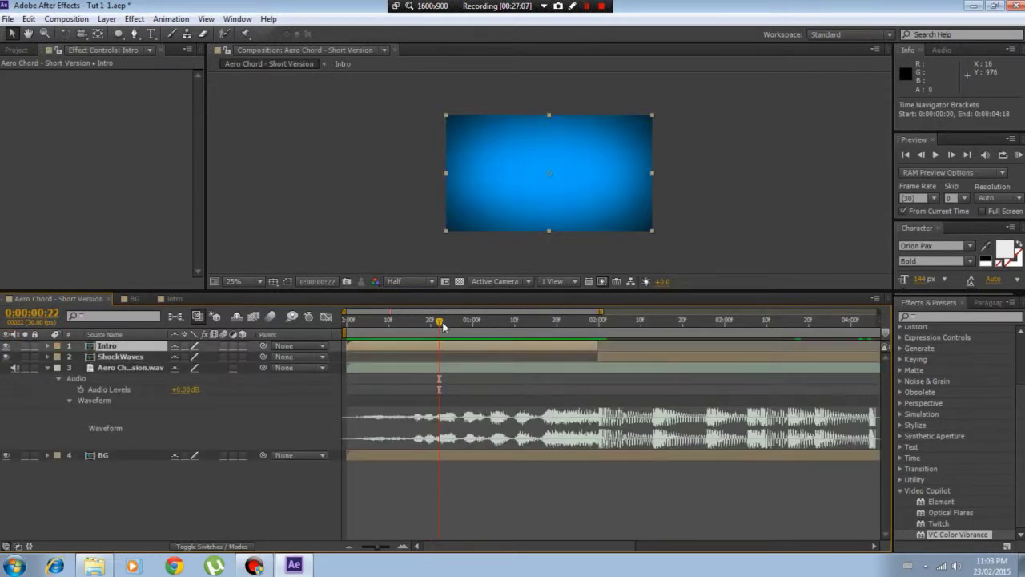
pyautogui.moveTo(443, 324); pyautogui.dragTo(308, 336)
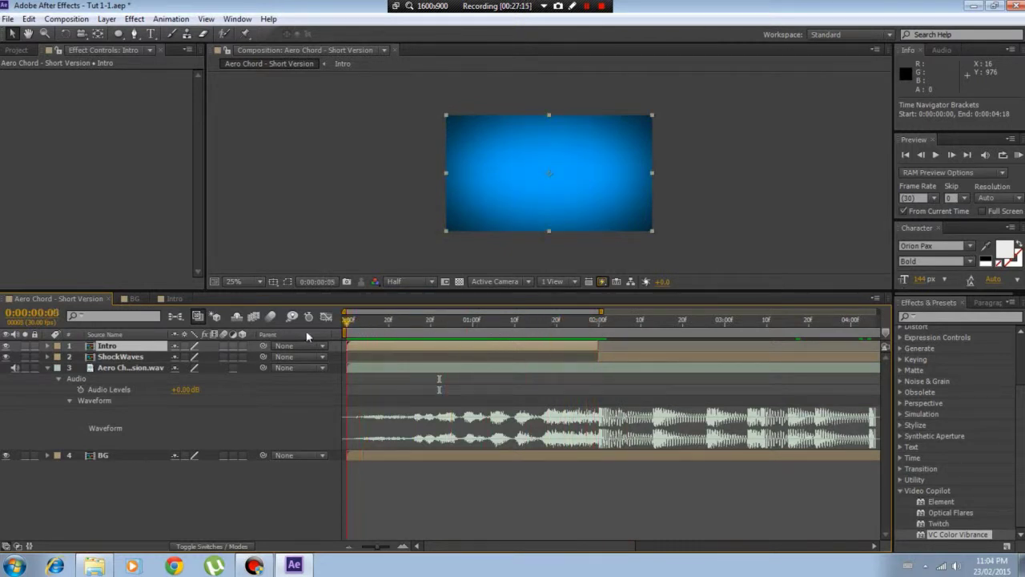
pyautogui.moveTo(372, 340); pyautogui.dragTo(597, 324)
pyautogui.click(599, 322)
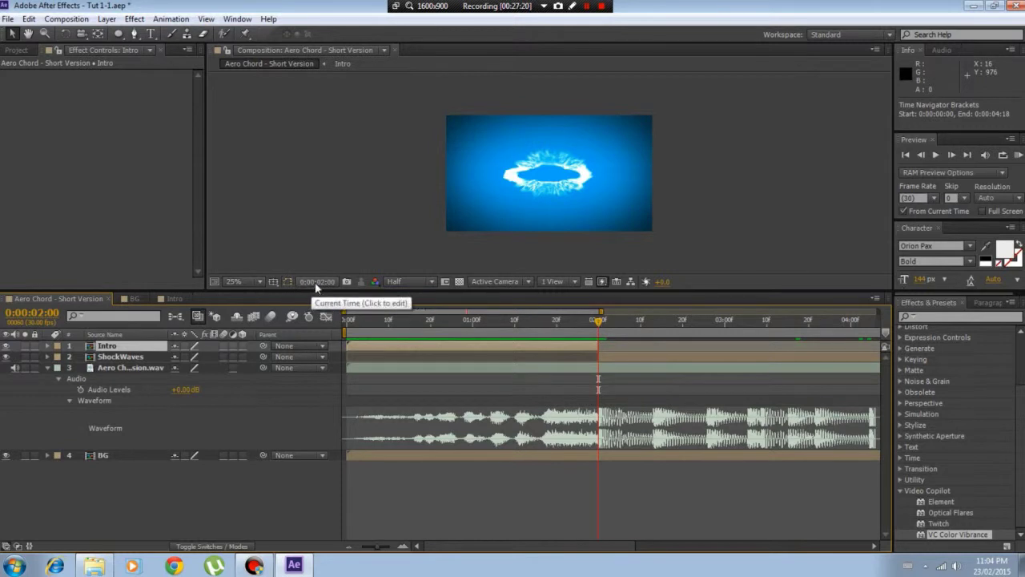
pyautogui.moveTo(598, 321); pyautogui.dragTo(337, 328)
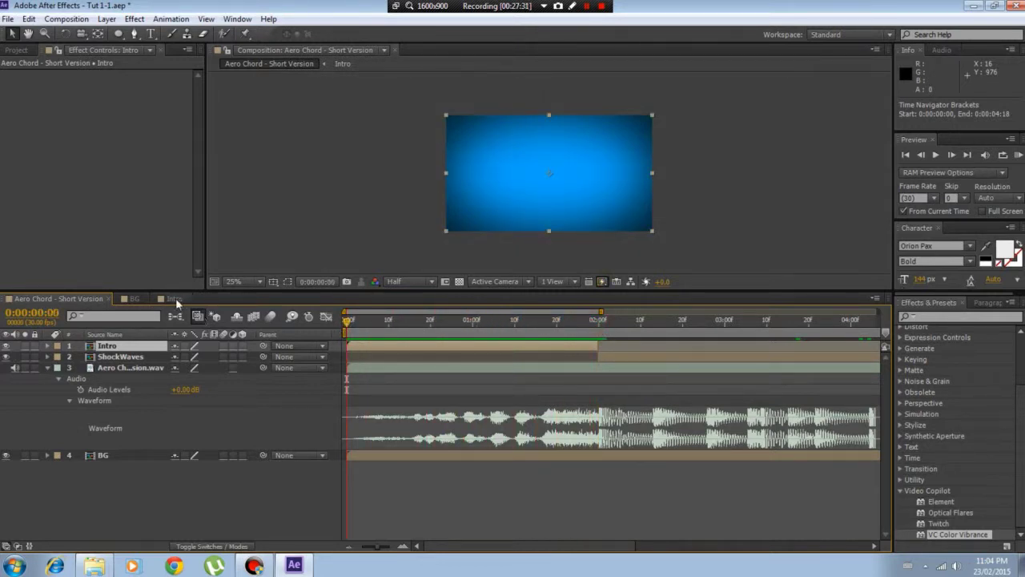
# Step: Return to the Intro pre-composition, save the project, and place the playhead at 0:00:00:00
pyautogui.click(174, 298)
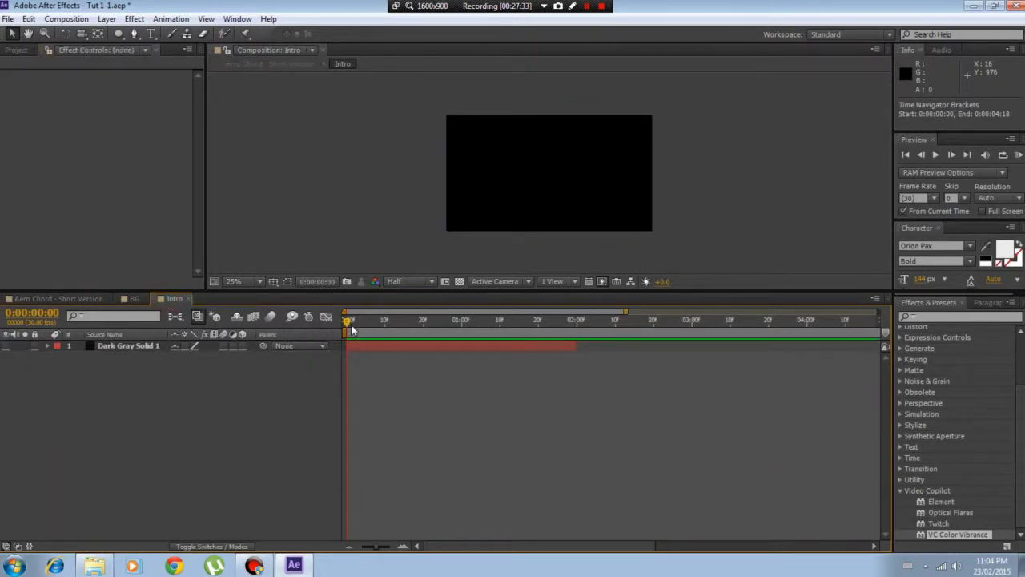
pyautogui.moveTo(350, 322); pyautogui.dragTo(403, 324)
pyautogui.press('pageup')
pyautogui.press('pageup')
pyautogui.press('pageup')
pyautogui.press('pageup')
pyautogui.press('pageup')
pyautogui.click(7, 18)
pyautogui.click(29, 124)
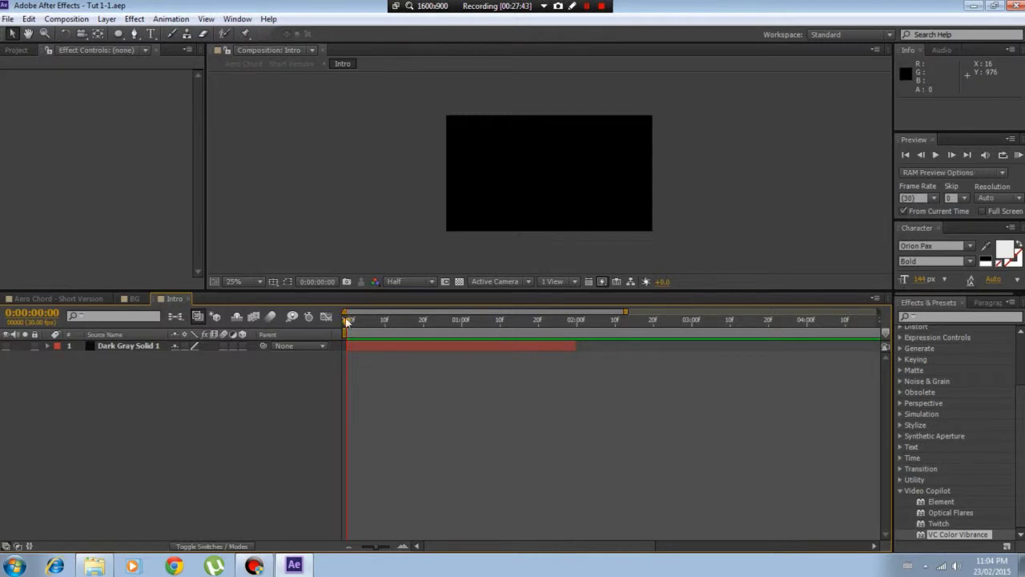
pyautogui.moveTo(358, 318); pyautogui.dragTo(284, 337)
# Step: Try to add a solid named Sutter in a very dark orange-gray to the Intro pre-composition, and undo it
pyautogui.click(102, 349)
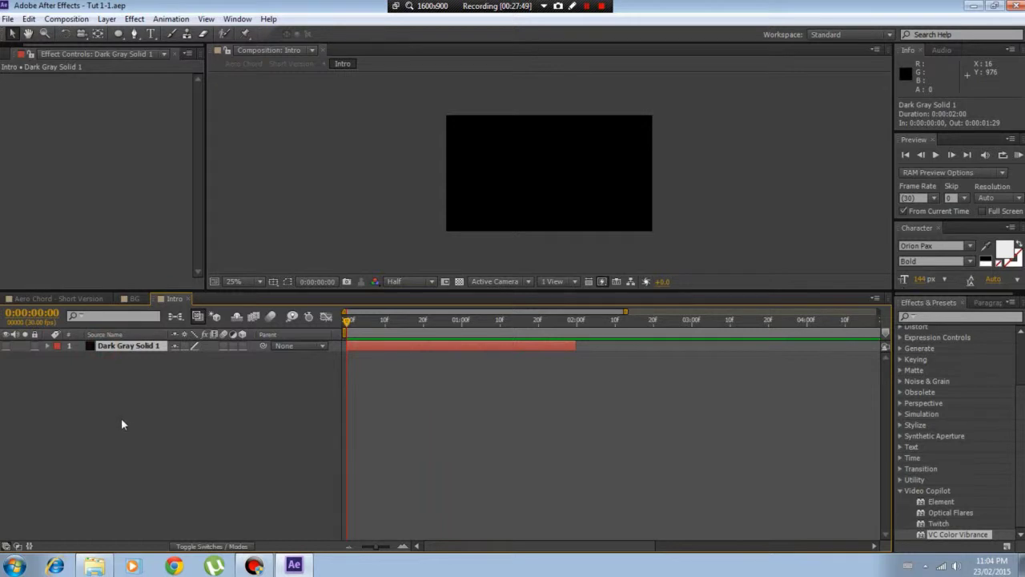
pyautogui.click(107, 18)
pyautogui.moveTo(301, 33)
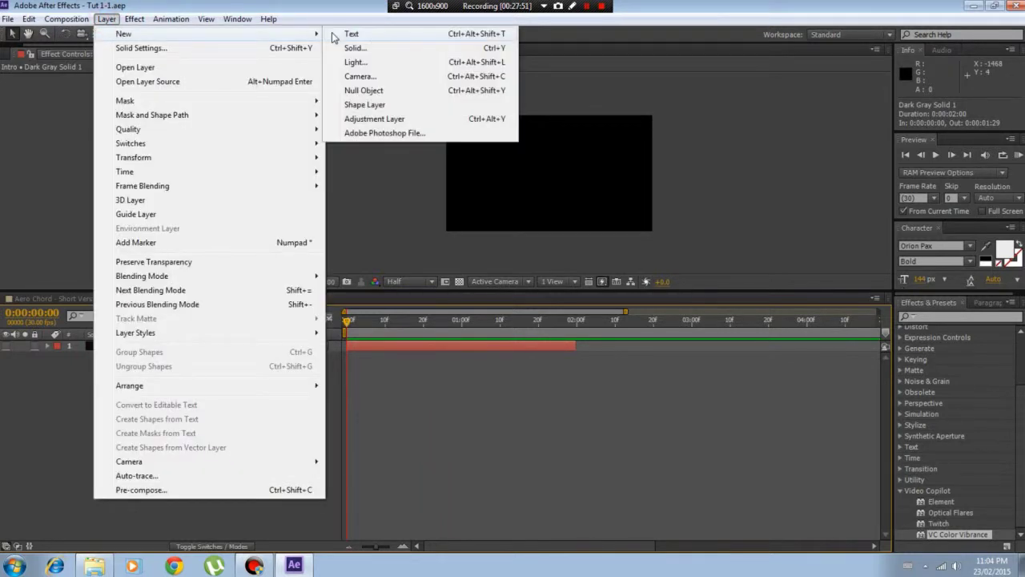
pyautogui.click(356, 47)
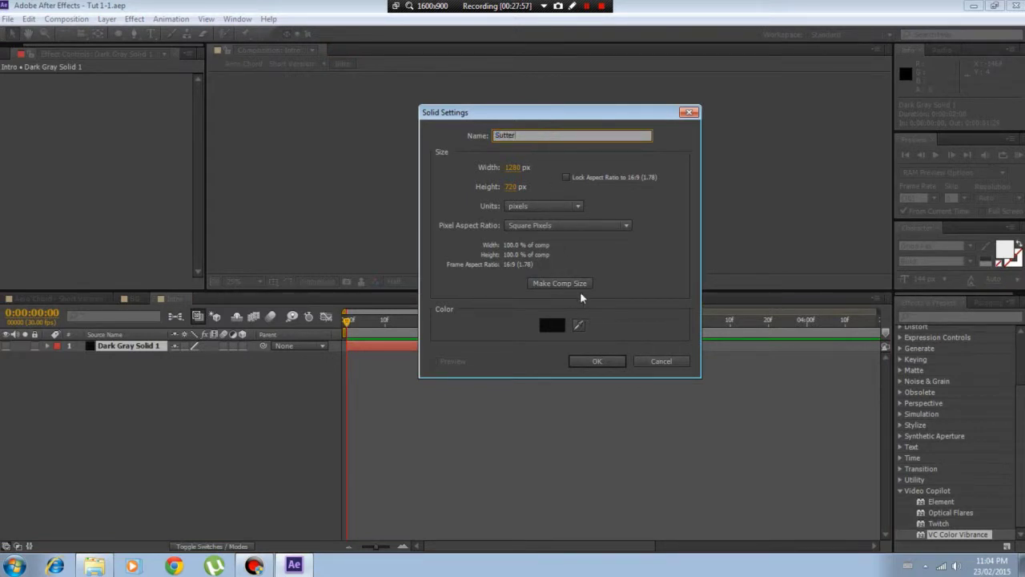
pyautogui.click(552, 324)
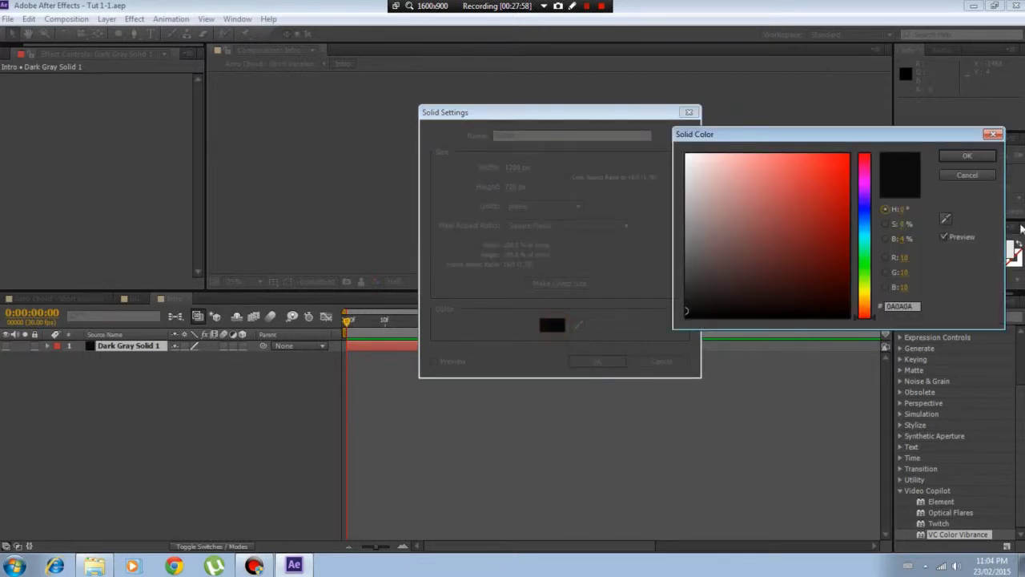
pyautogui.click(694, 300)
pyautogui.click(702, 292)
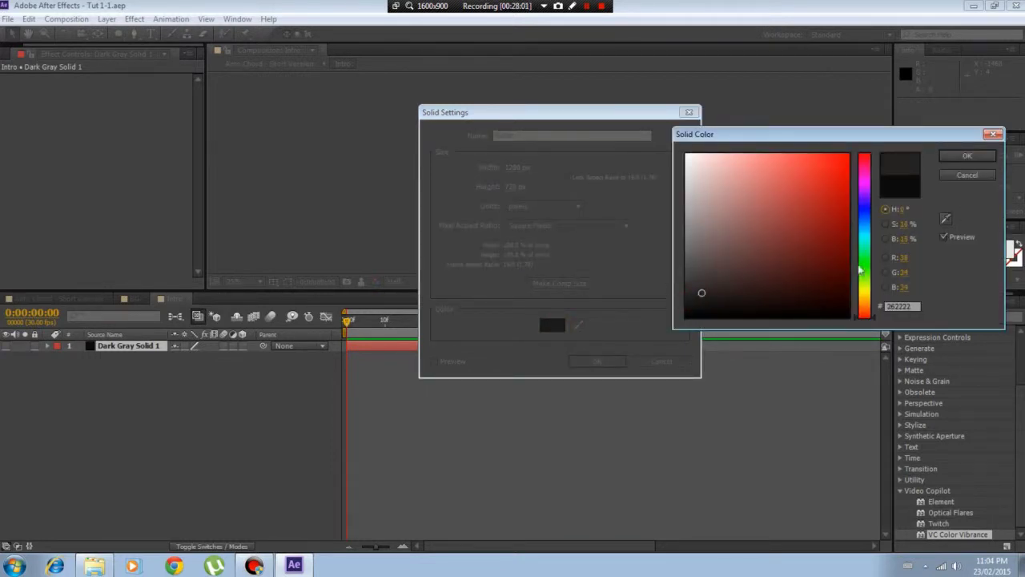
pyautogui.moveTo(864, 263); pyautogui.dragTo(866, 304)
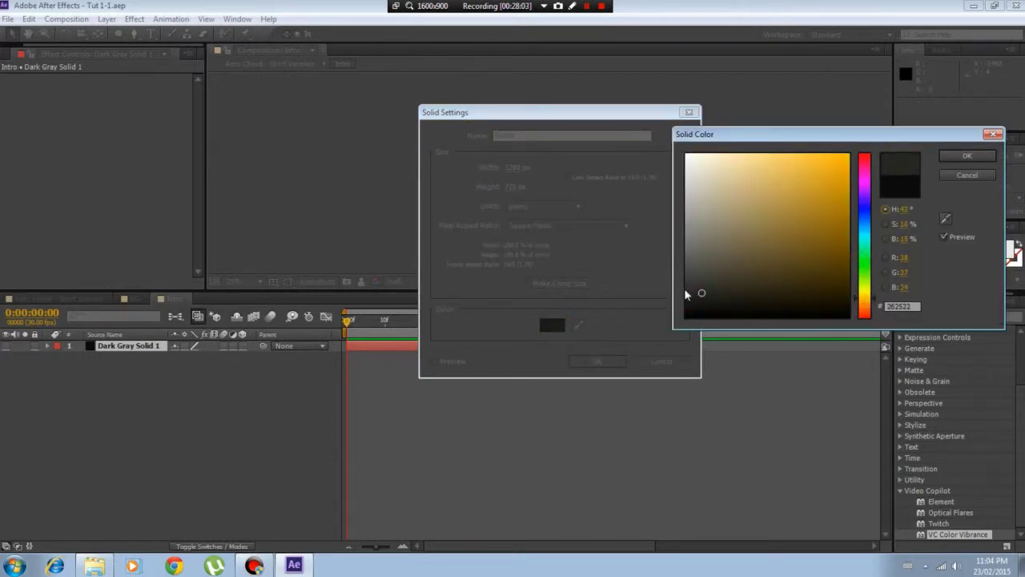
pyautogui.moveTo(687, 295); pyautogui.dragTo(704, 296)
pyautogui.click(966, 156)
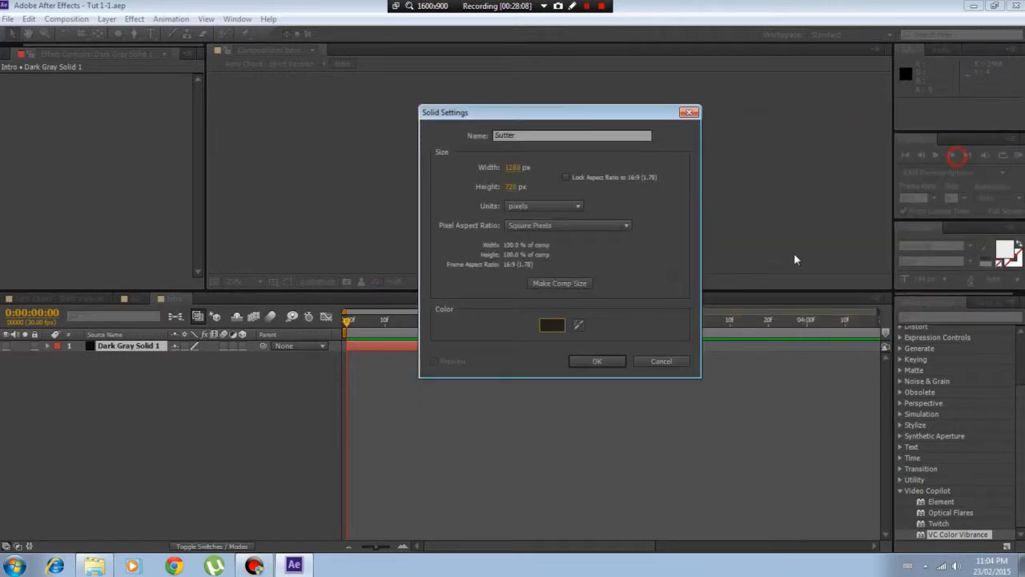
pyautogui.click(607, 363)
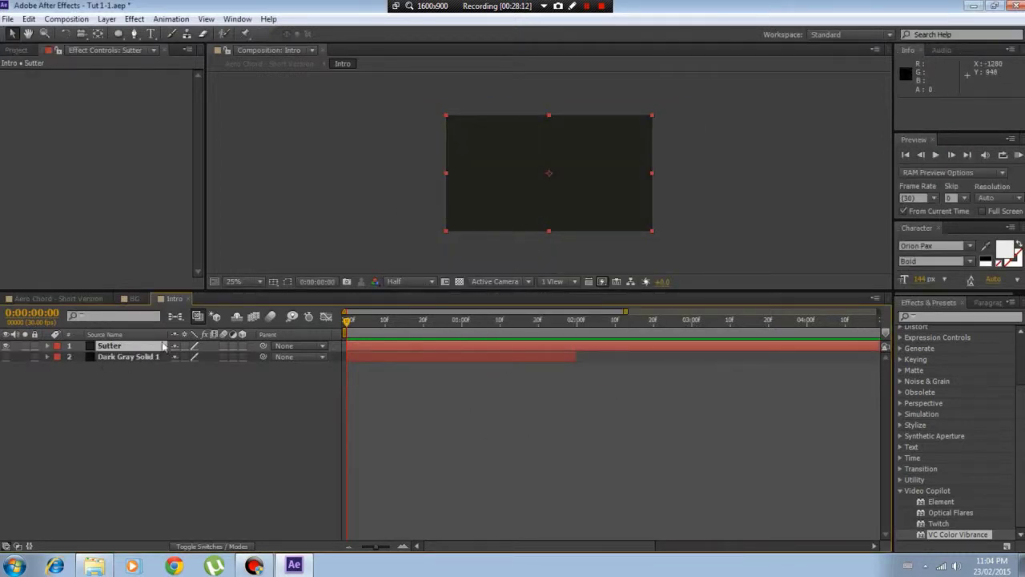
pyautogui.hotkey('ctrl', 'z')
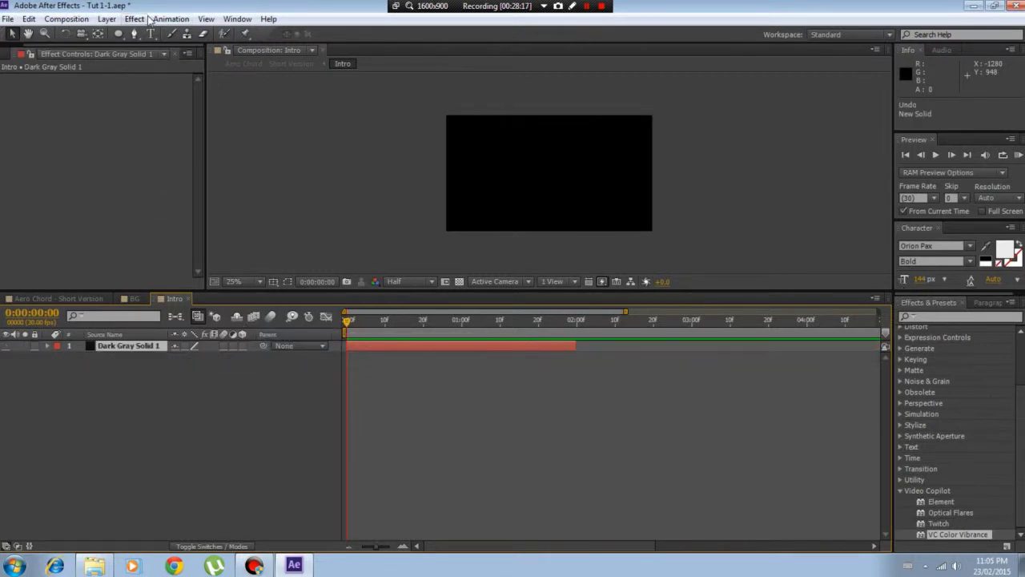
# Step: Create a 1280 × 720 px solid above the dark gray one, colored very dark gray at about RGB 43, 42, 40
pyautogui.click(111, 20)
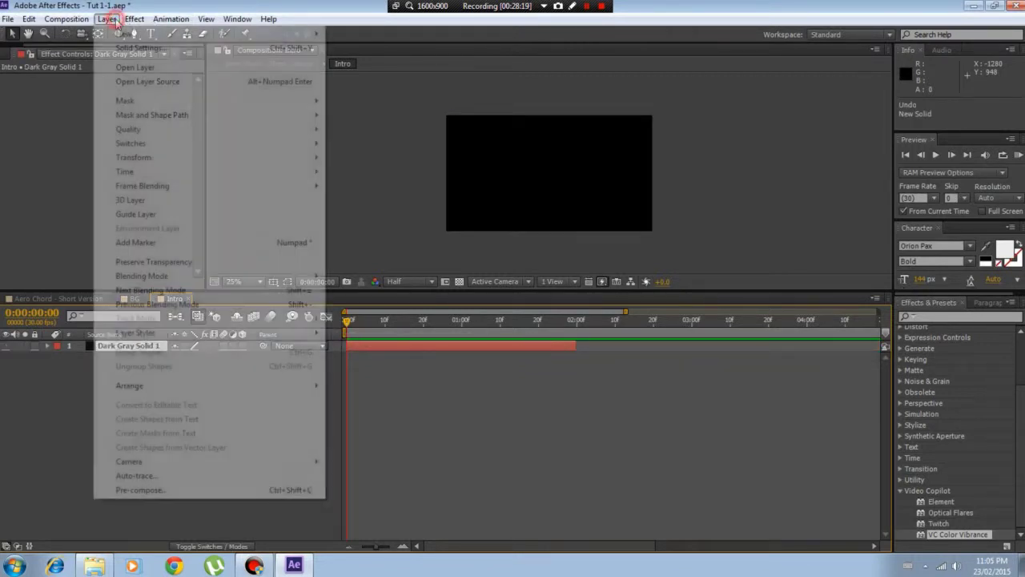
pyautogui.moveTo(135, 21)
pyautogui.moveTo(168, 37)
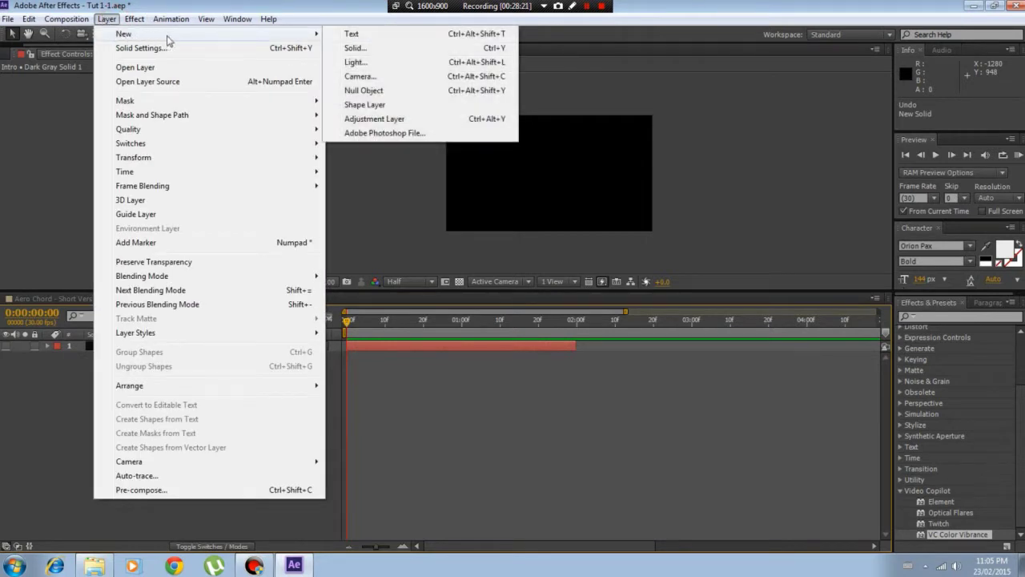
pyautogui.click(365, 50)
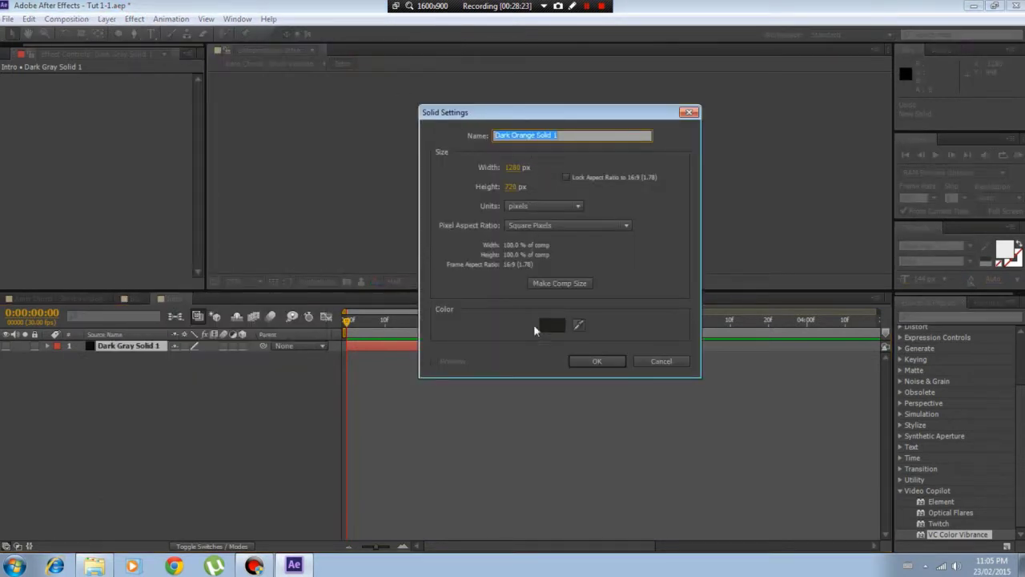
pyautogui.click(550, 324)
pyautogui.click(702, 291)
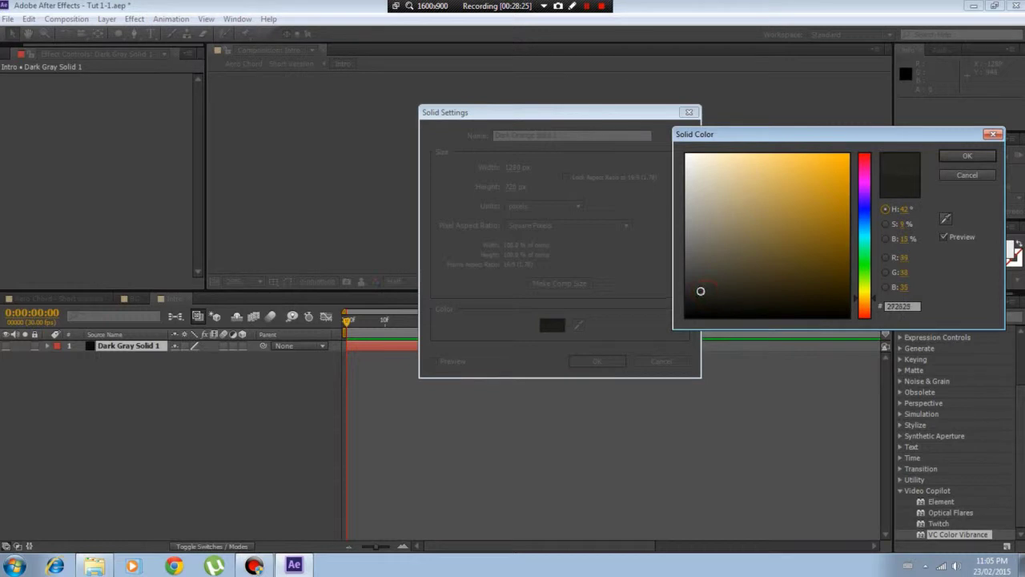
pyautogui.moveTo(701, 290); pyautogui.dragTo(697, 290)
pyautogui.click(967, 158)
pyautogui.click(586, 361)
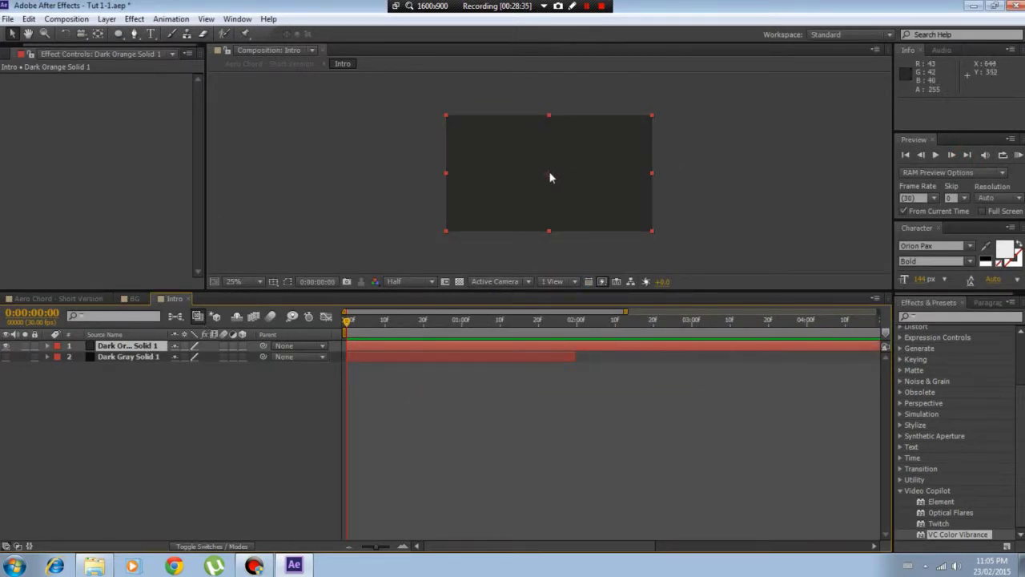
# Step: Stretch the new solid horizontally to about 462% while keeping its height at 100%
pyautogui.moveTo(550, 171); pyautogui.dragTo(548, 182)
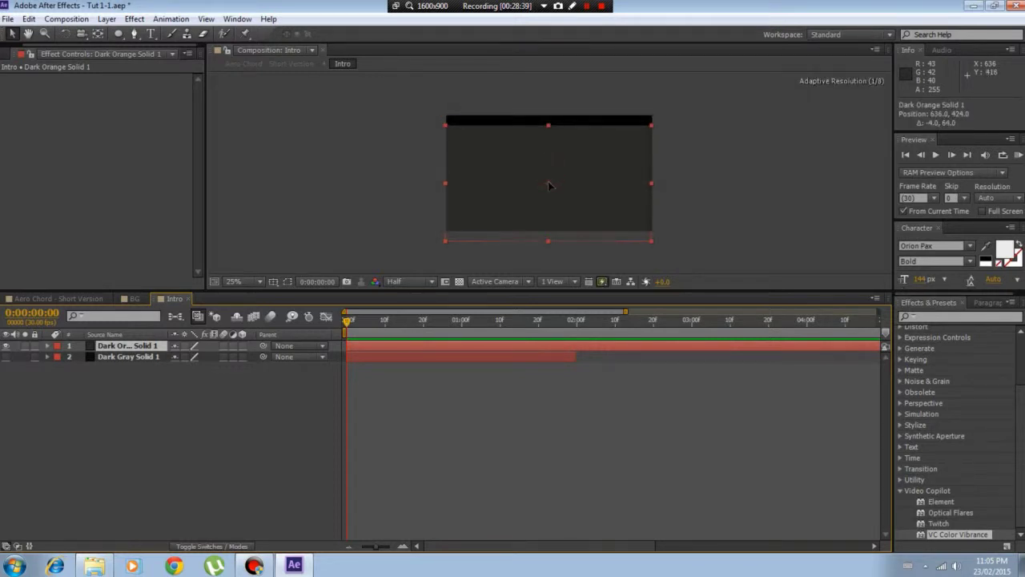
pyautogui.hotkey('ctrl', 'z')
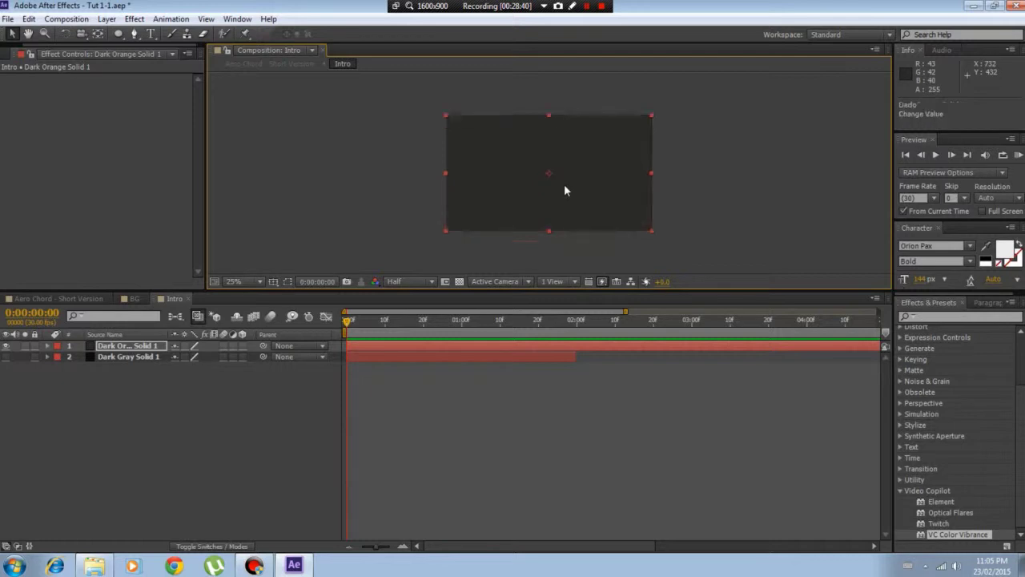
pyautogui.moveTo(653, 173); pyautogui.dragTo(1024, 173)
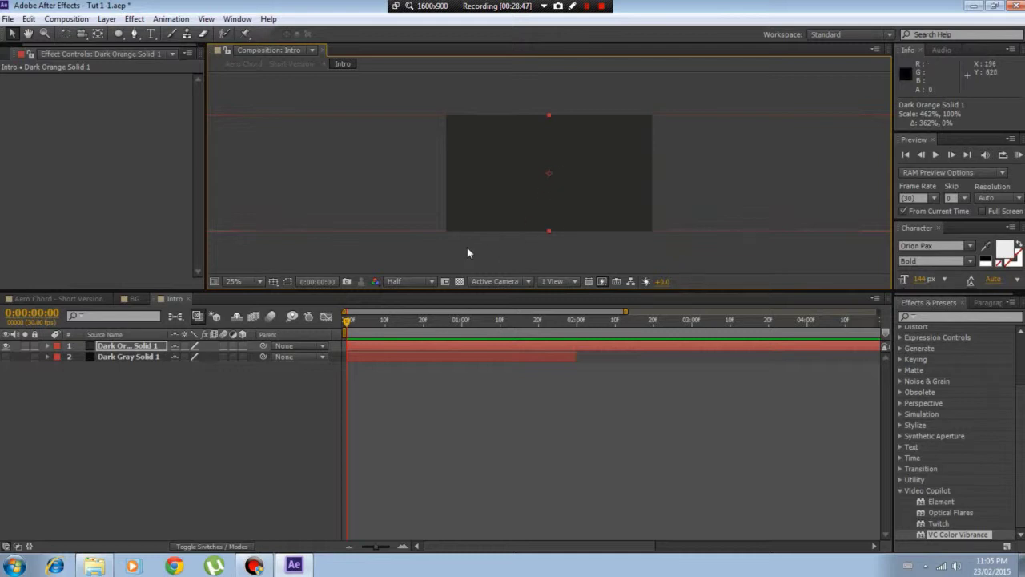
# Step: Set the vertical anchor point value of the stretched solid to 720
pyautogui.click(125, 347)
pyautogui.press('a')
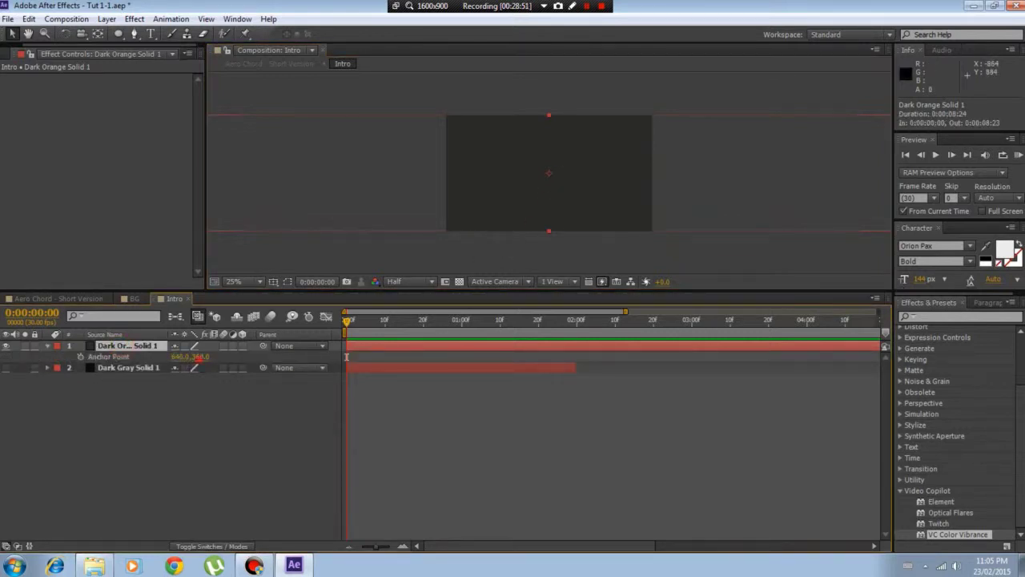
pyautogui.click(200, 357)
pyautogui.write('720')
pyautogui.click(202, 442)
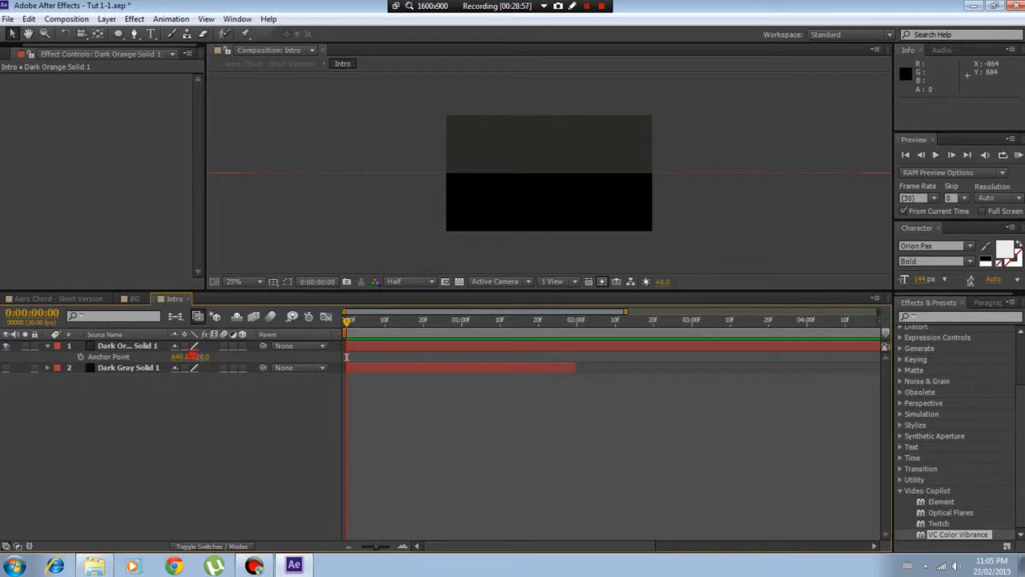
# Step: Try a vertical anchor point value of -720 on the stretched solid, and set it back to 720
pyautogui.click(194, 357)
pyautogui.write('720')
pyautogui.click(231, 445)
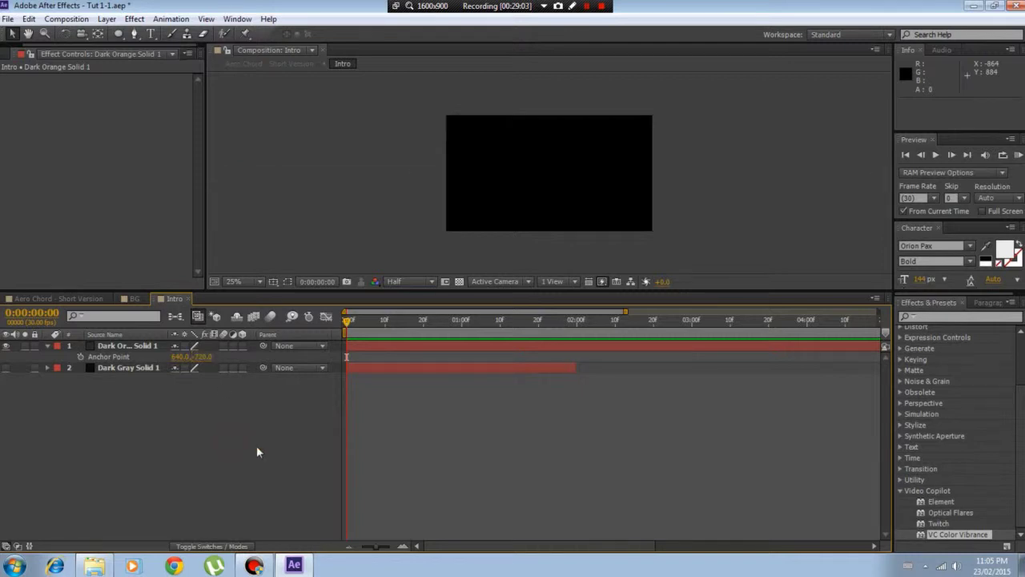
pyautogui.click(203, 358)
pyautogui.click(198, 358)
pyautogui.click(173, 413)
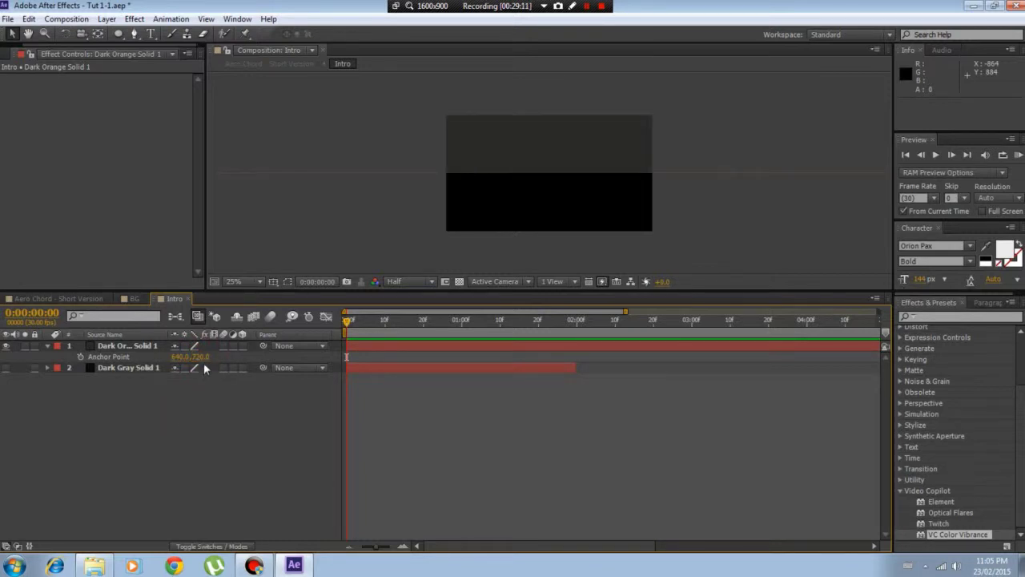
# Step: Slide the solid's vertical anchor point value to about 591 and reset it to 720
pyautogui.moveTo(201, 356); pyautogui.dragTo(81, 357)
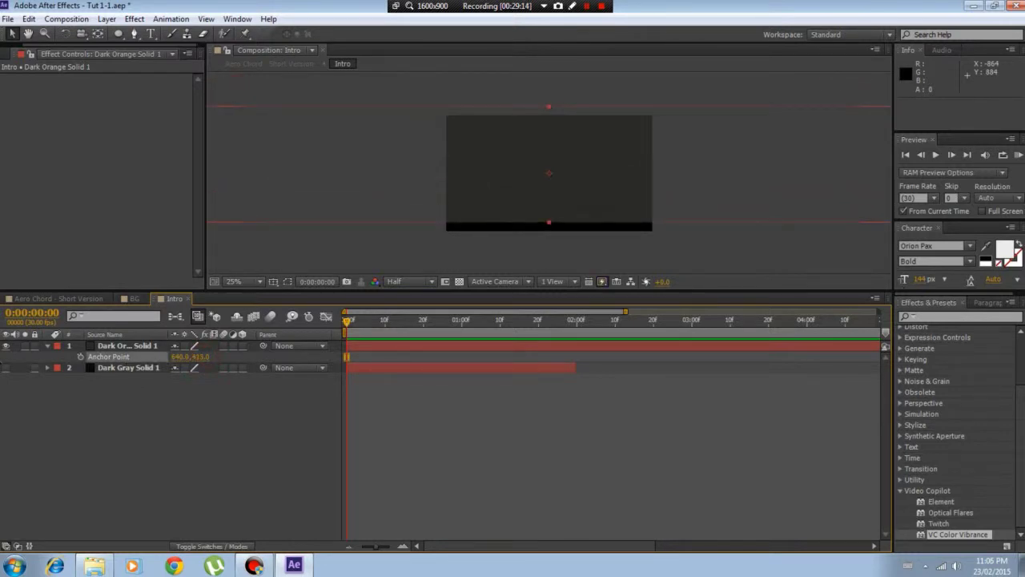
pyautogui.click(201, 356)
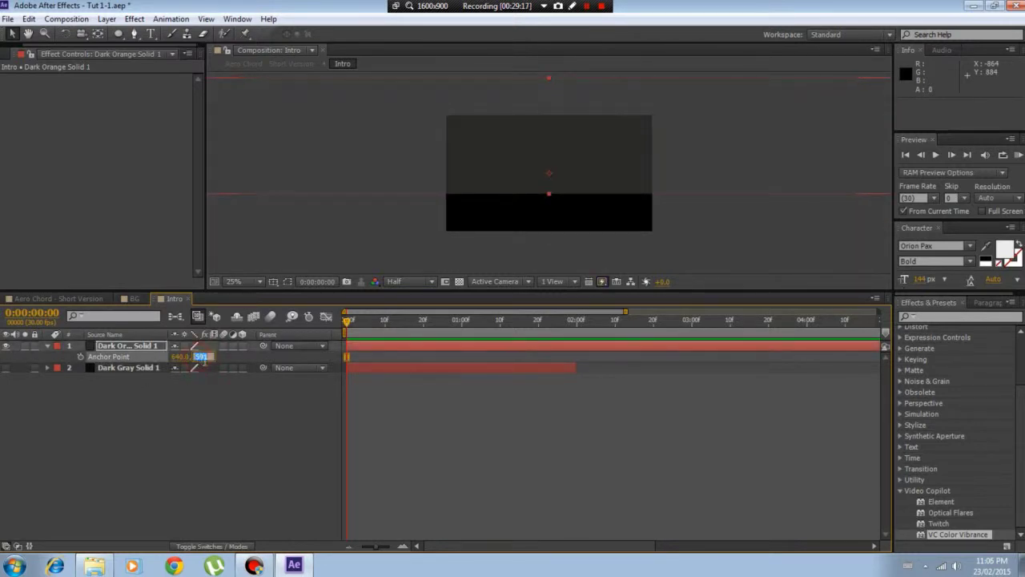
pyautogui.write('720')
pyautogui.click(230, 451)
# Step: Set the stretched solid's vertical position to 720 so its lower edge meets the bottom of the frame
pyautogui.click(120, 345)
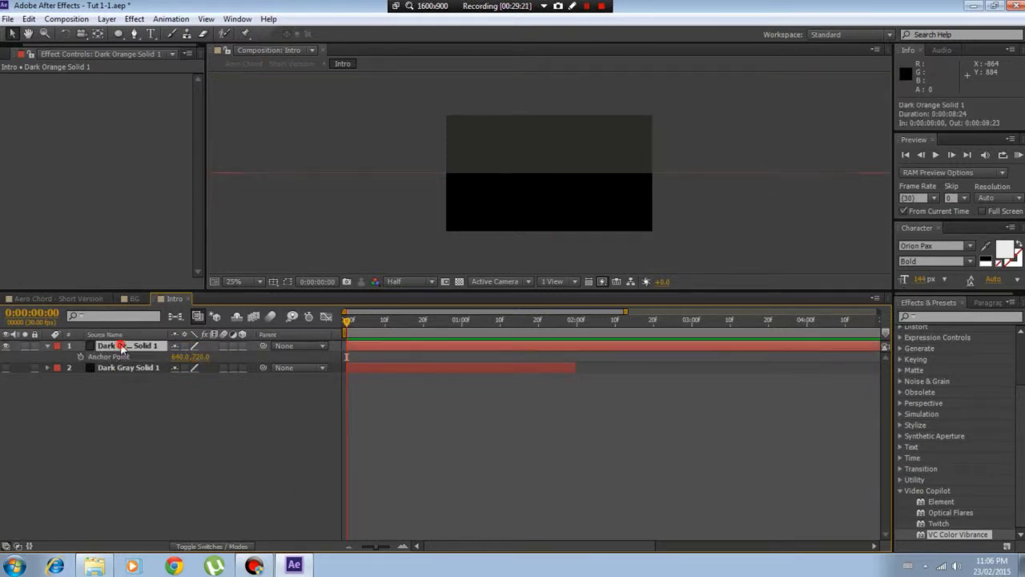
pyautogui.press('p')
pyautogui.click(202, 357)
pyautogui.write('720')
pyautogui.click(192, 426)
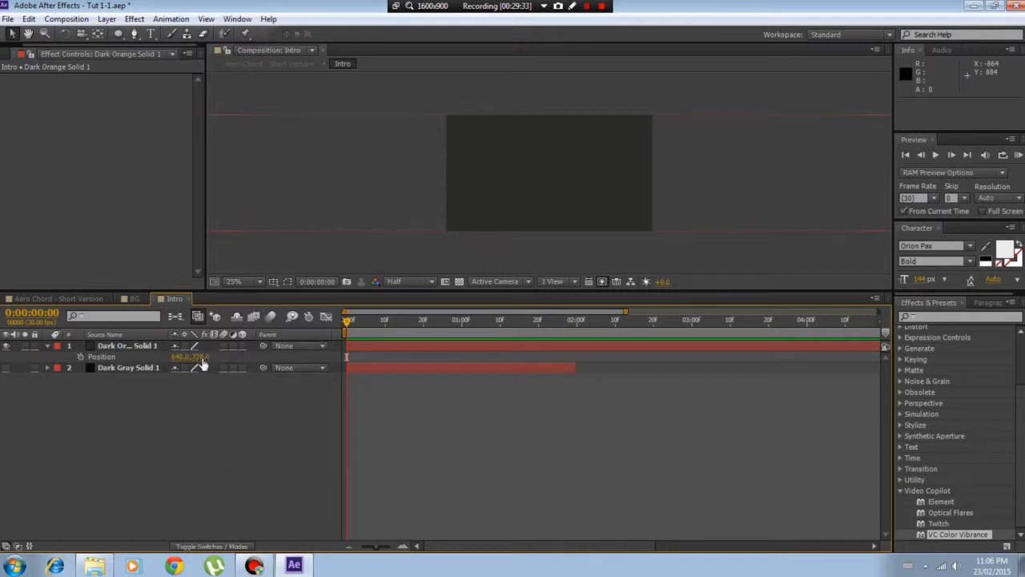
# Step: Slide the stretched solid's vertical position to about 818 and reset it to 720
pyautogui.moveTo(200, 360); pyautogui.dragTo(262, 353)
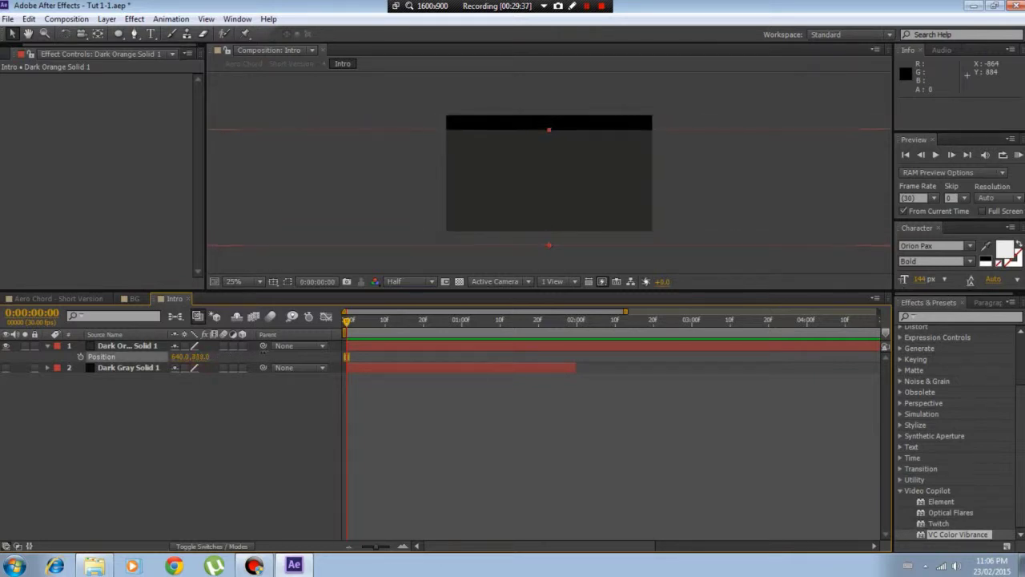
pyautogui.click(200, 357)
pyautogui.write('720')
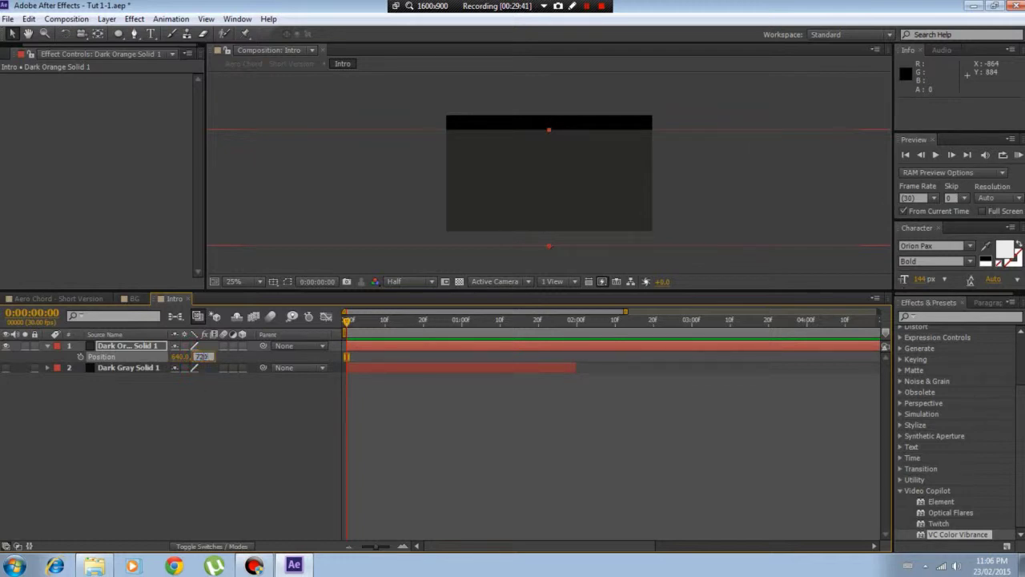
pyautogui.click(170, 417)
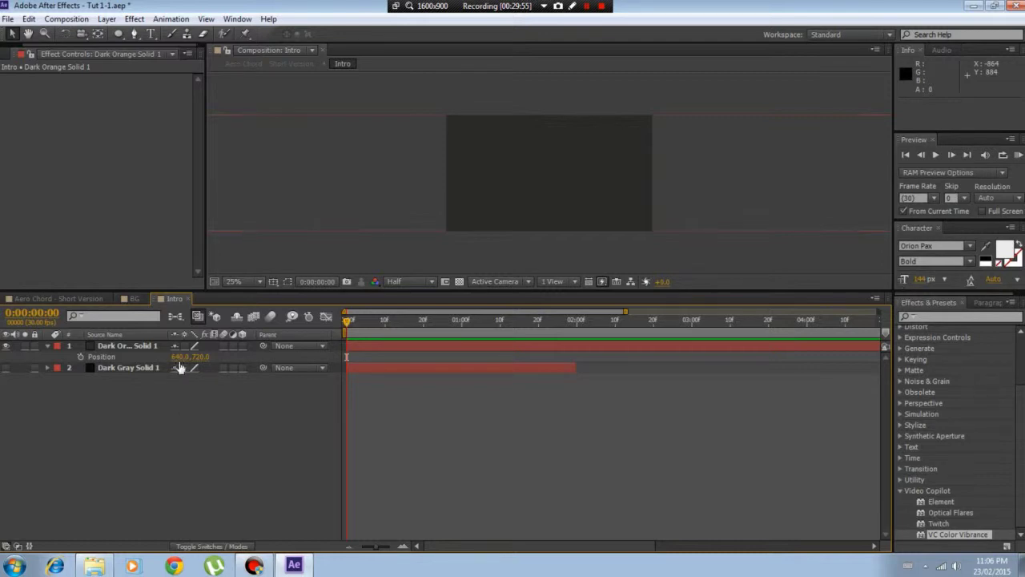
# Step: Try a vertical position of 640 on the stretched solid, and undo the recent position changes
pyautogui.click(202, 356)
pyautogui.write('640')
pyautogui.click(283, 451)
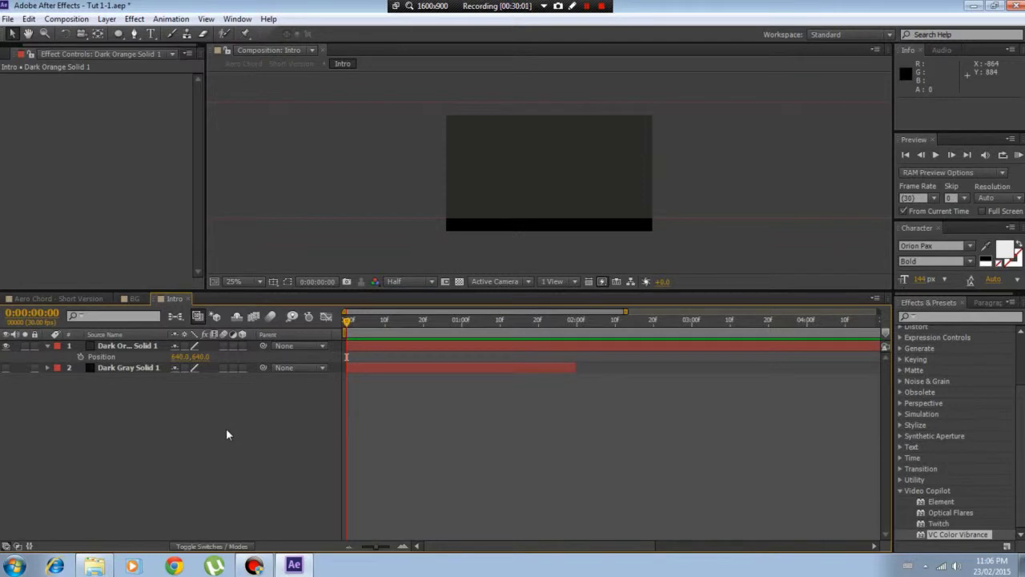
pyautogui.hotkey('ctrl', 'z')
pyautogui.hotkey('ctrl', 'z')
pyautogui.hotkey('ctrl', 'z')
pyautogui.hotkey('ctrl', 'z')
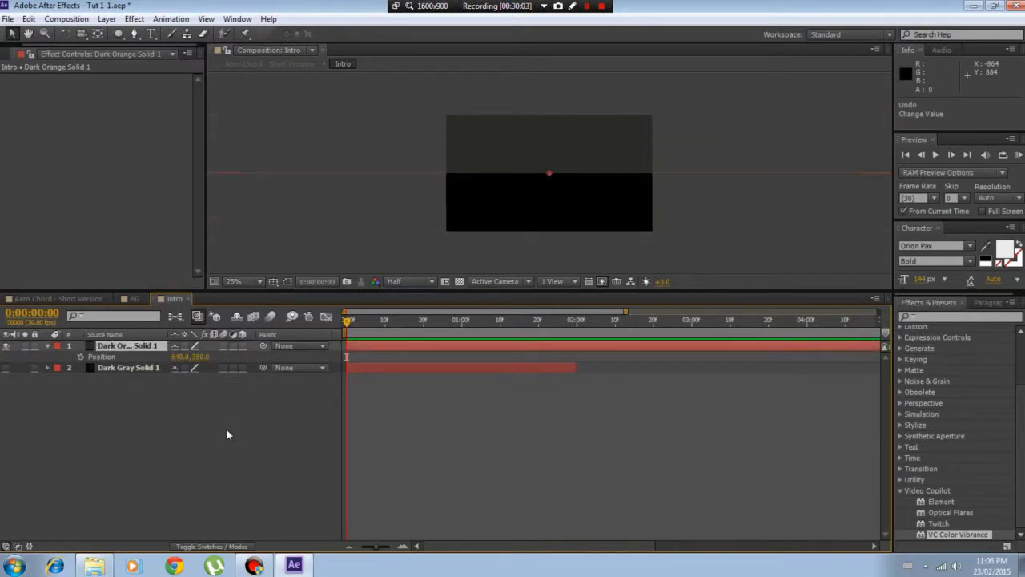
# Step: Set the stretched solid's vertical position to 720
pyautogui.click(201, 357)
pyautogui.write('720')
pyautogui.click(217, 456)
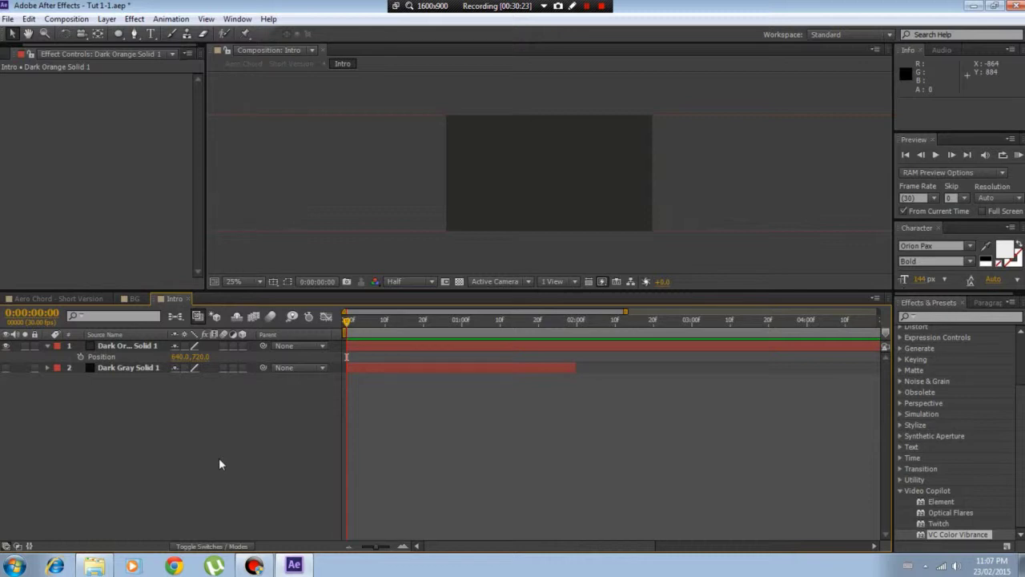
pyautogui.click(586, 6)
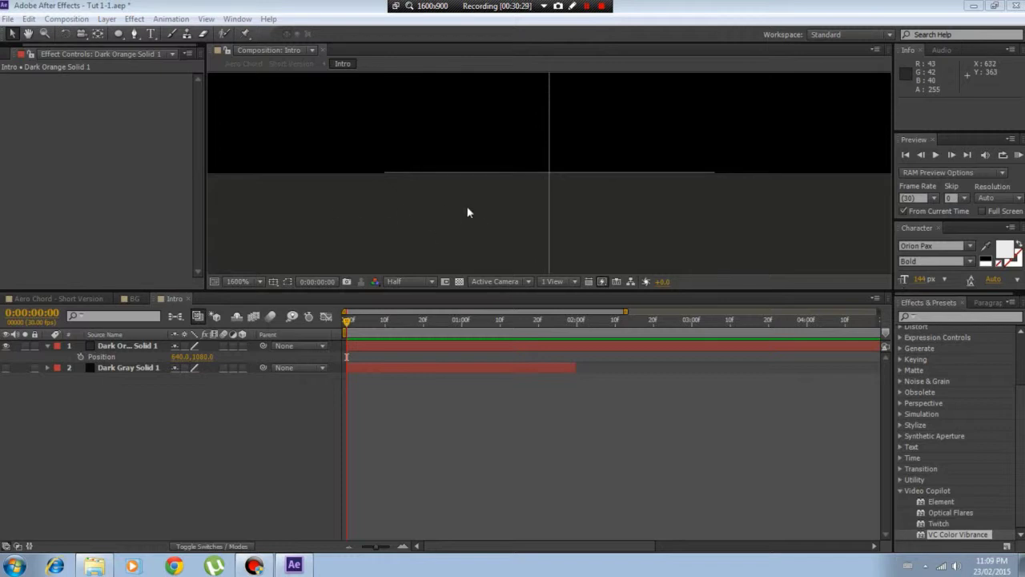
# Step: Examine closely how the solid's upper edge lines up with the centre mark of the frame
pyautogui.click(512, 64)
pyautogui.scroll(-3, 563, 184)
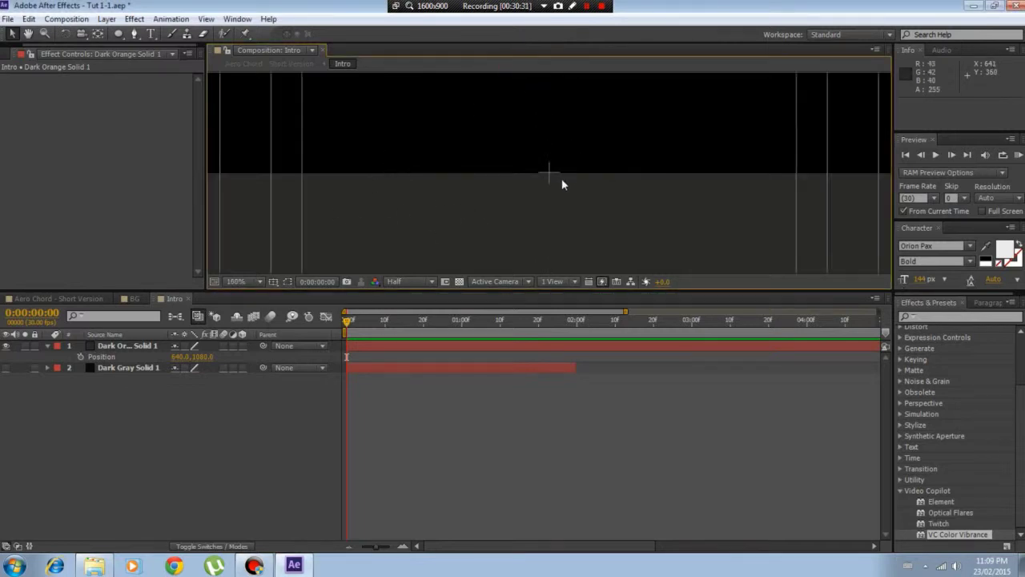
pyautogui.scroll(-5, 562, 183)
pyautogui.scroll(1, 561, 179)
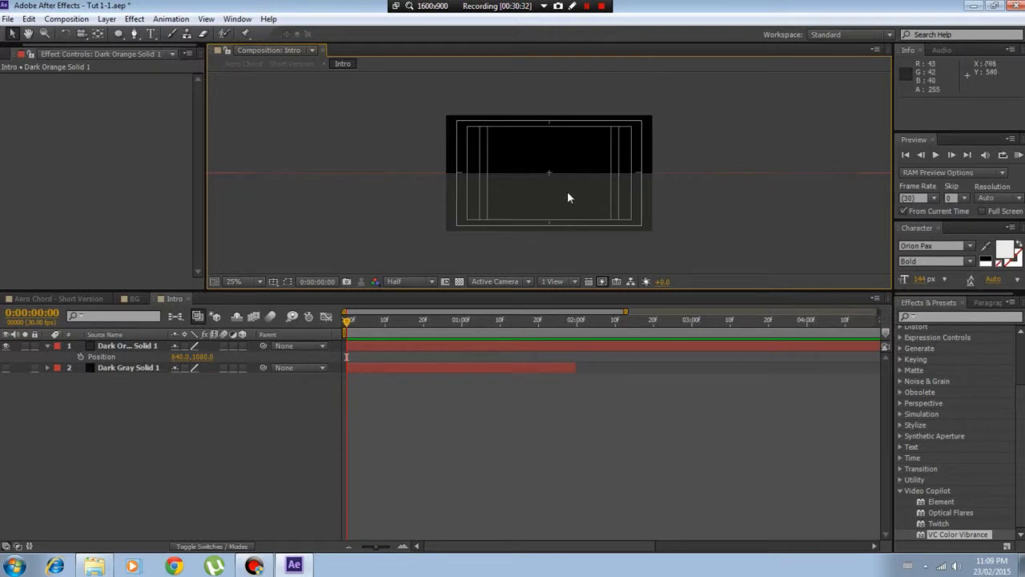
pyautogui.scroll(5, 521, 188)
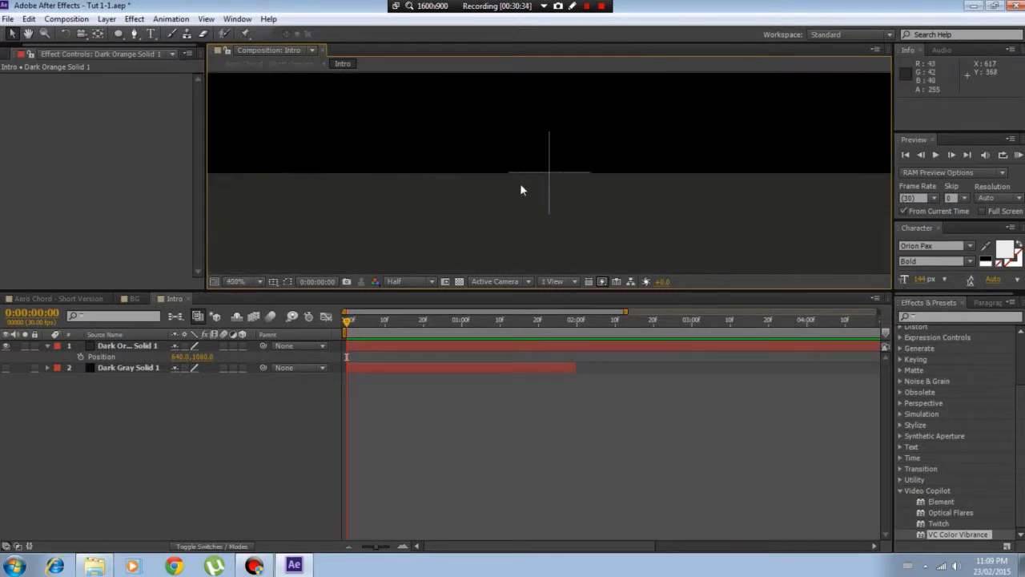
pyautogui.scroll(2, 521, 190)
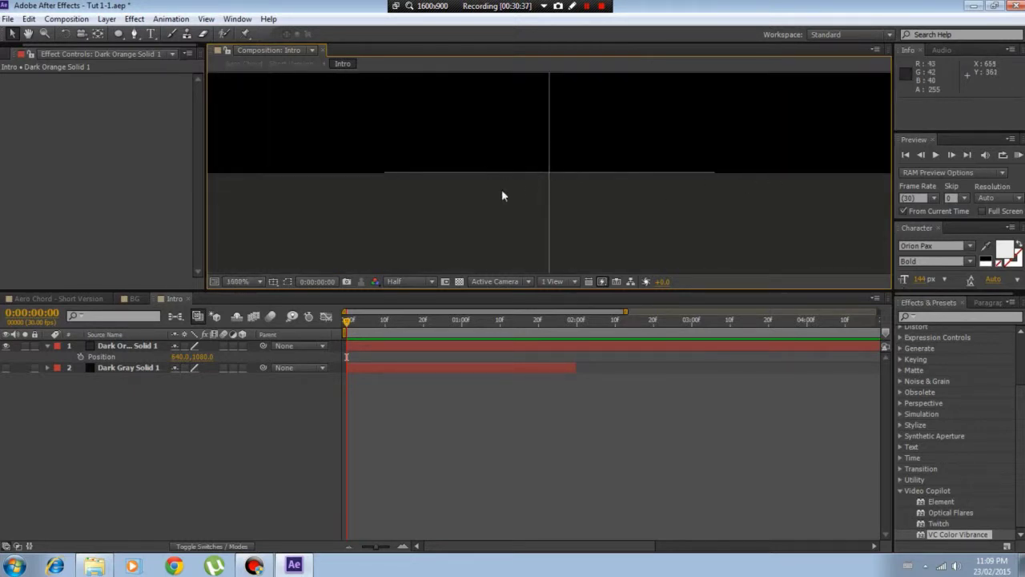
pyautogui.scroll(-10, 512, 192)
pyautogui.scroll(3, 535, 189)
pyautogui.scroll(-2, 535, 189)
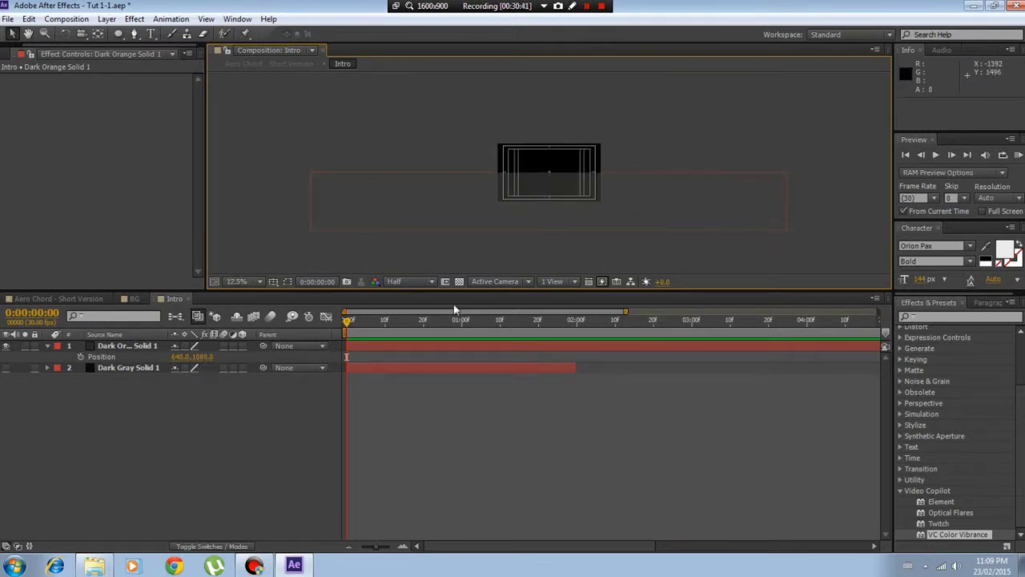
pyautogui.scroll(1, 583, 226)
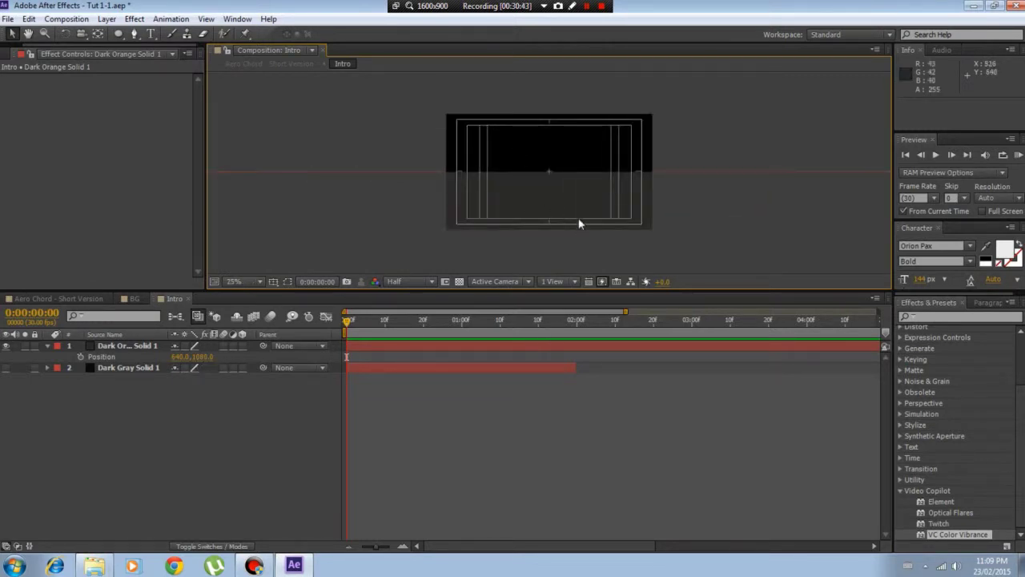
pyautogui.scroll(1, 579, 223)
pyautogui.scroll(-2, 580, 223)
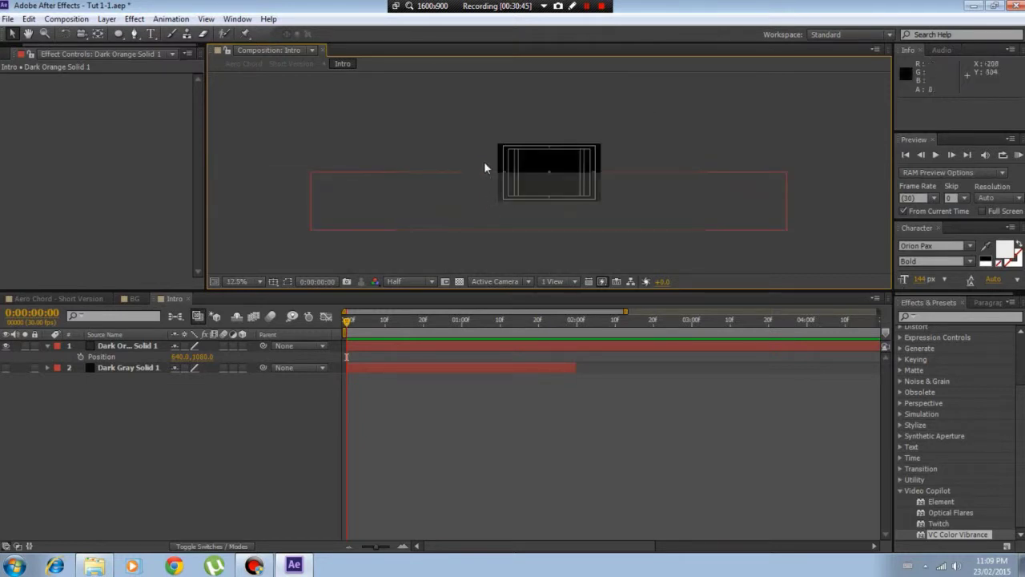
pyautogui.scroll(9, 550, 234)
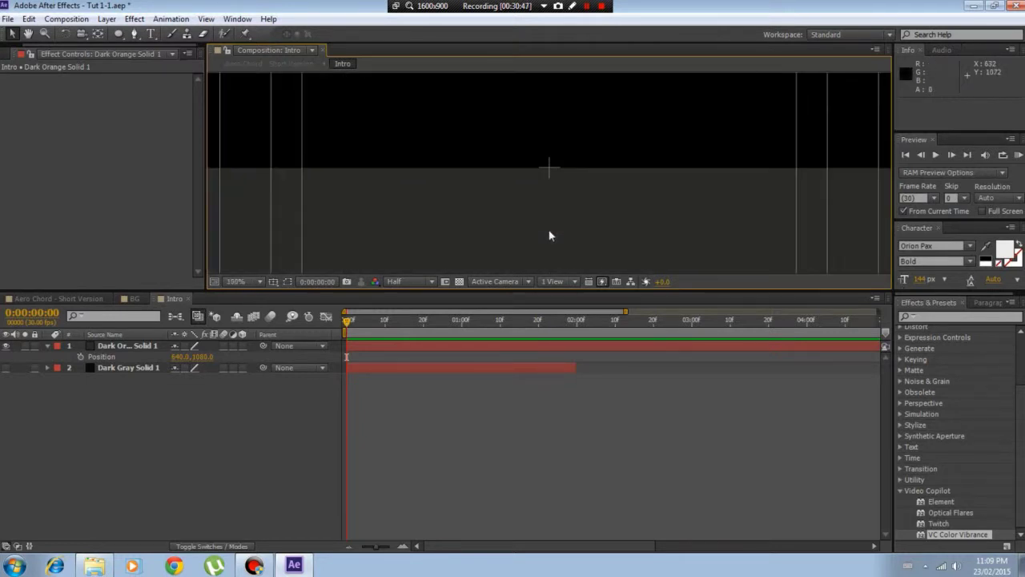
pyautogui.scroll(-6, 550, 234)
pyautogui.scroll(1, 549, 234)
pyautogui.scroll(-1, 545, 228)
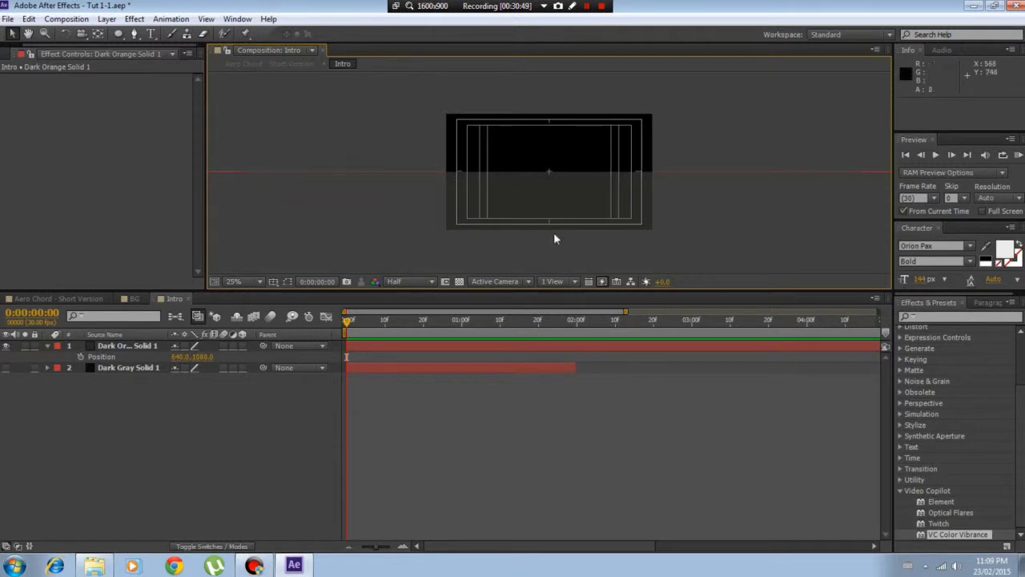
# Step: Try a vertical position of 1078 on the solid and check its upper edge against the frame's centre mark
pyautogui.click(203, 357)
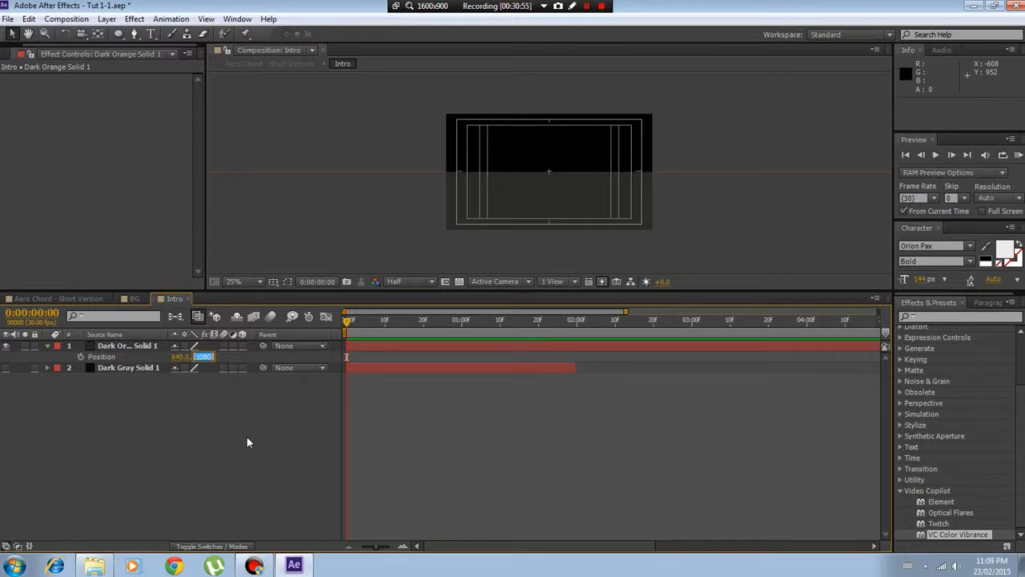
pyautogui.write('1079')
pyautogui.click(231, 436)
pyautogui.scroll(7, 566, 182)
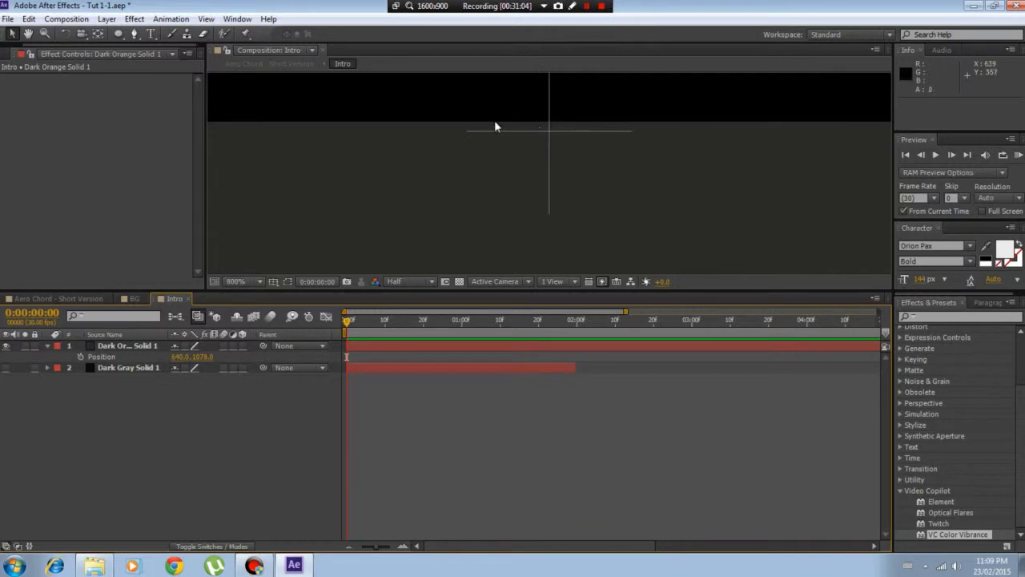
pyautogui.scroll(-8, 535, 178)
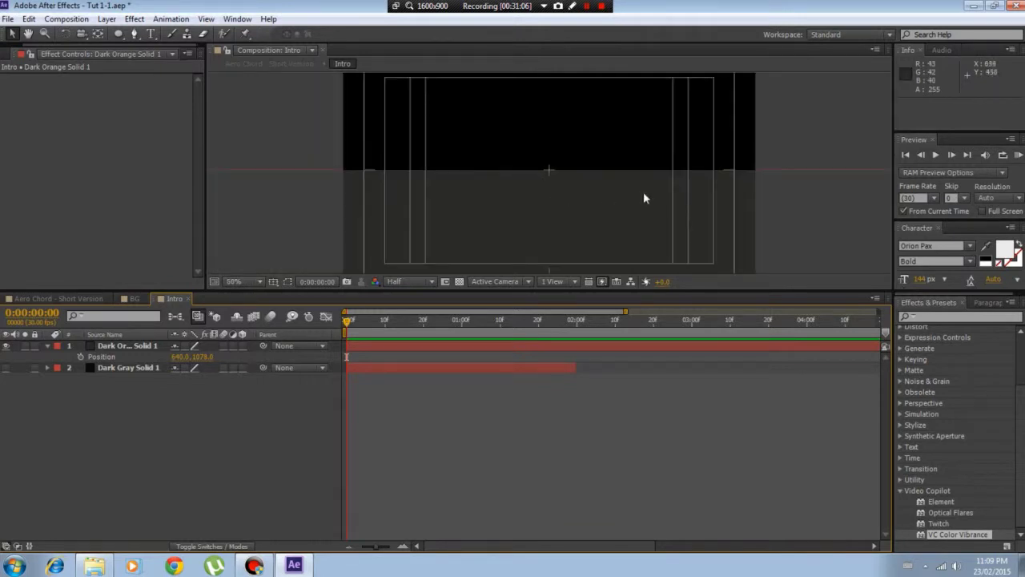
pyautogui.scroll(-2, 636, 197)
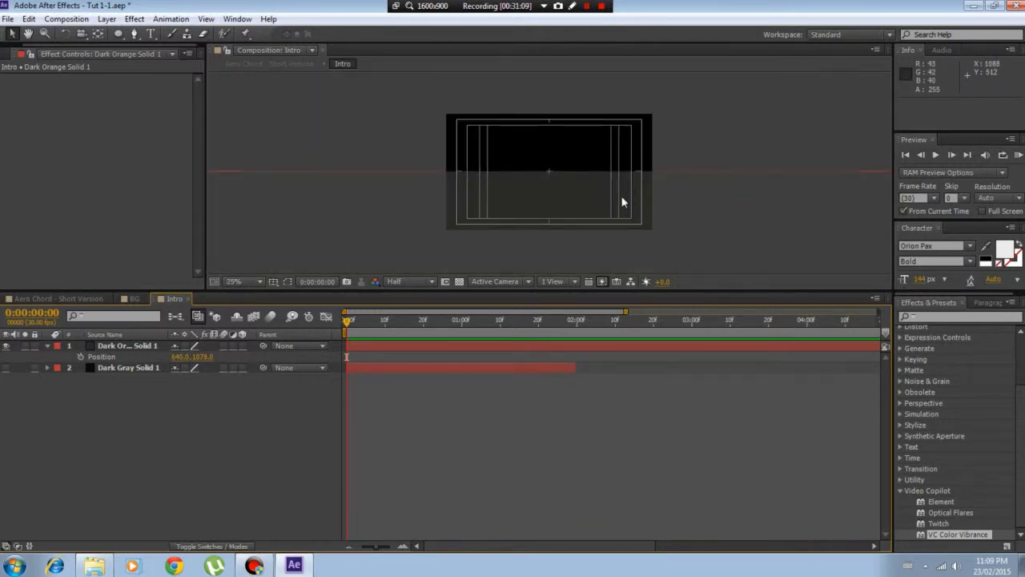
# Step: Look through the solid's anchor point, scale, opacity and position properties
pyautogui.click(127, 345)
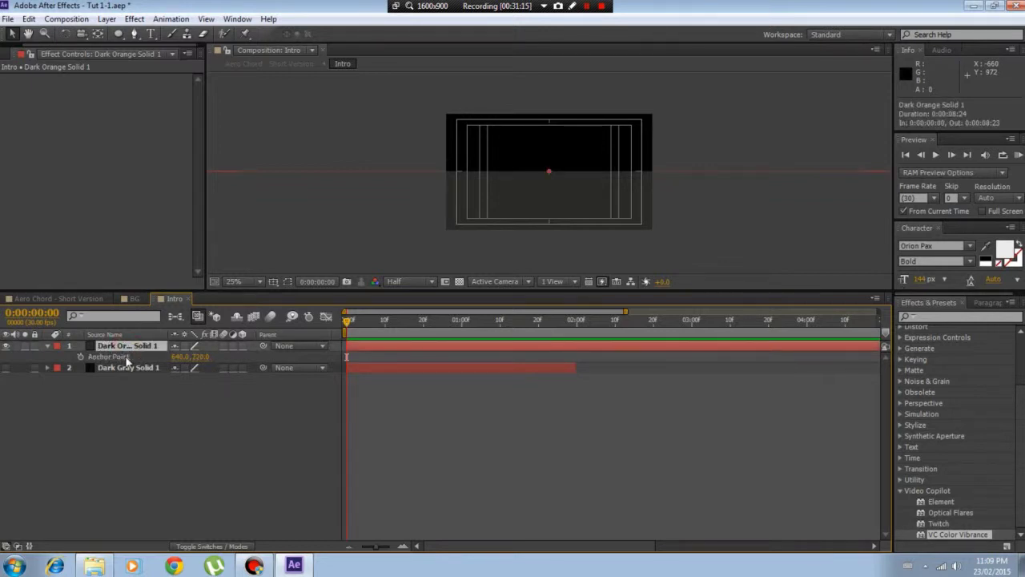
pyautogui.press('s')
pyautogui.press('a')
pyautogui.press('s')
pyautogui.press('t')
pyautogui.press('p')
pyautogui.press('End')
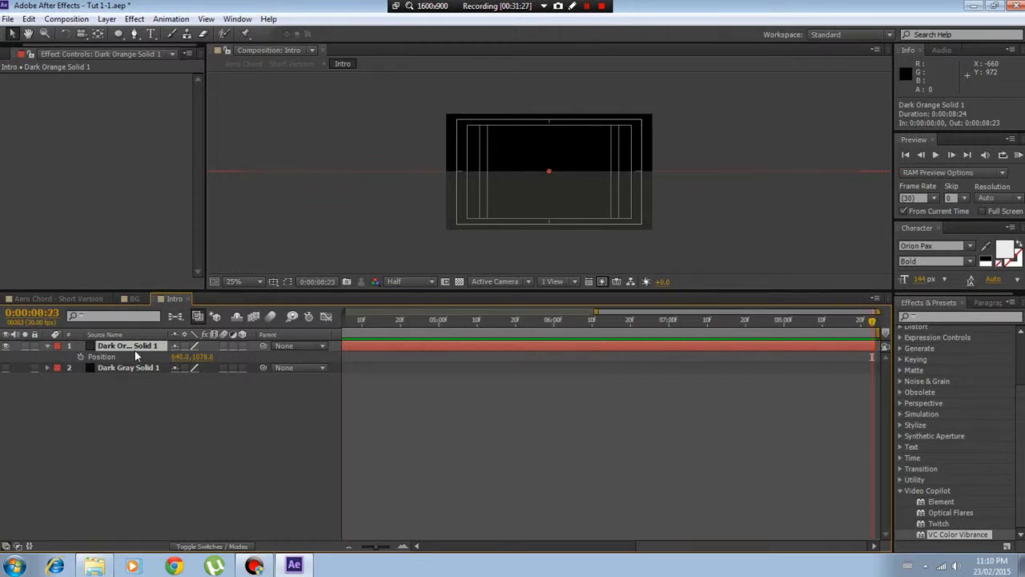
# Step: Undo the solid's last vertical position change and return to the start of the timeline
pyautogui.hotkey('ctrl', 'z')
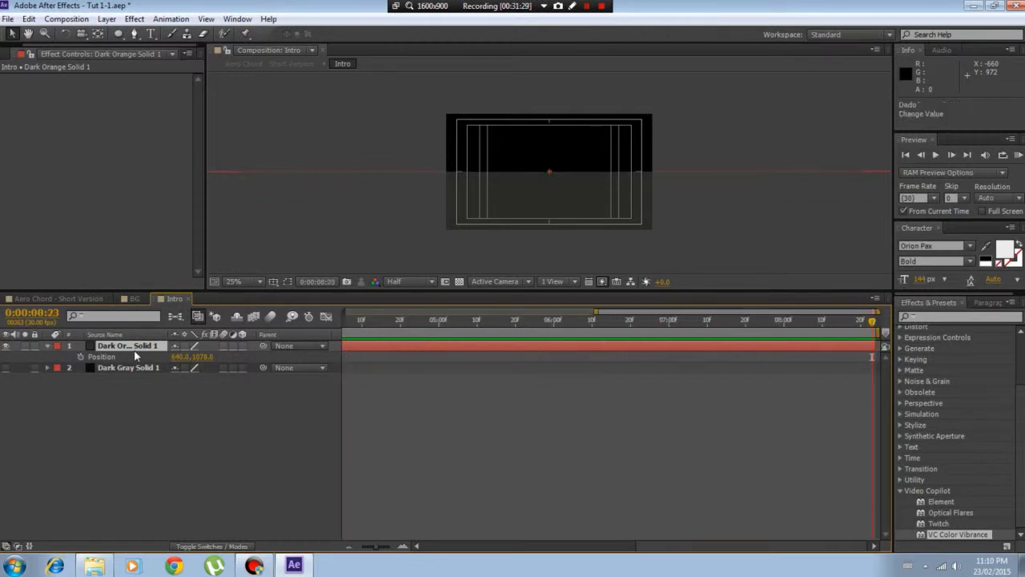
pyautogui.press('Home')
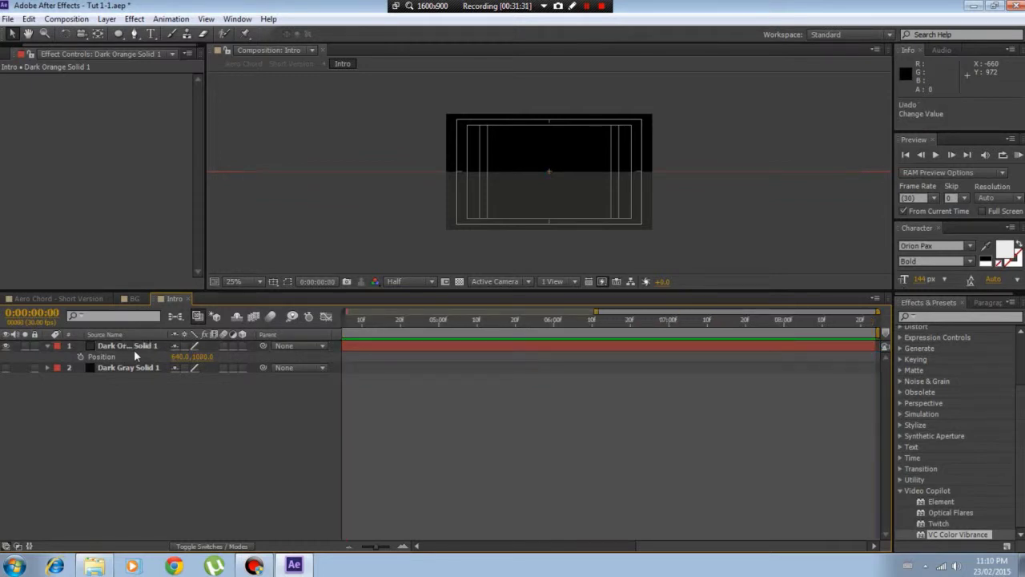
pyautogui.moveTo(634, 314); pyautogui.dragTo(381, 314)
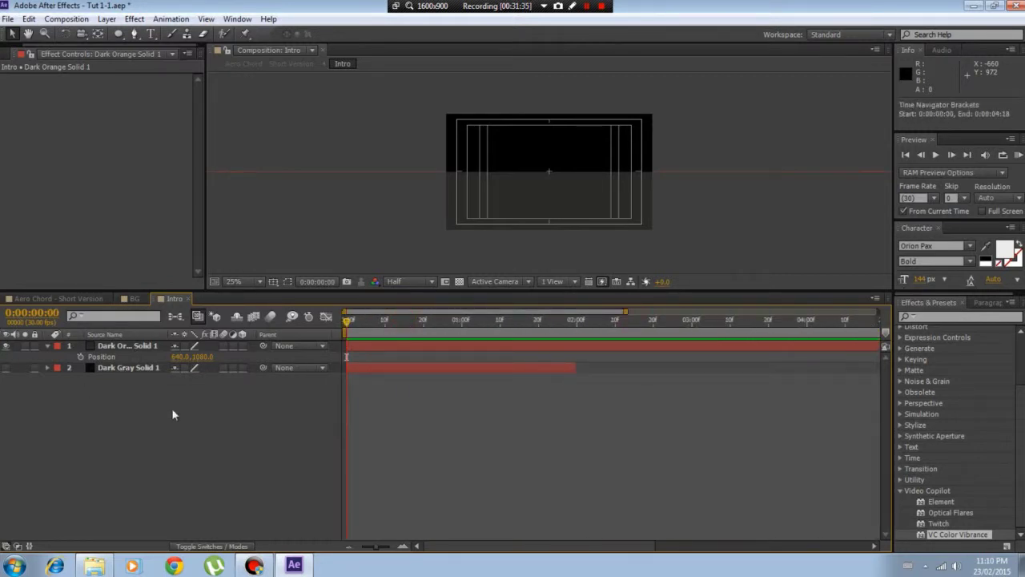
# Step: Keyframe the solid's scale at frame 10 and at frame 0, shrinking its vertical scale to 49.4% at frame 0
pyautogui.click(120, 348)
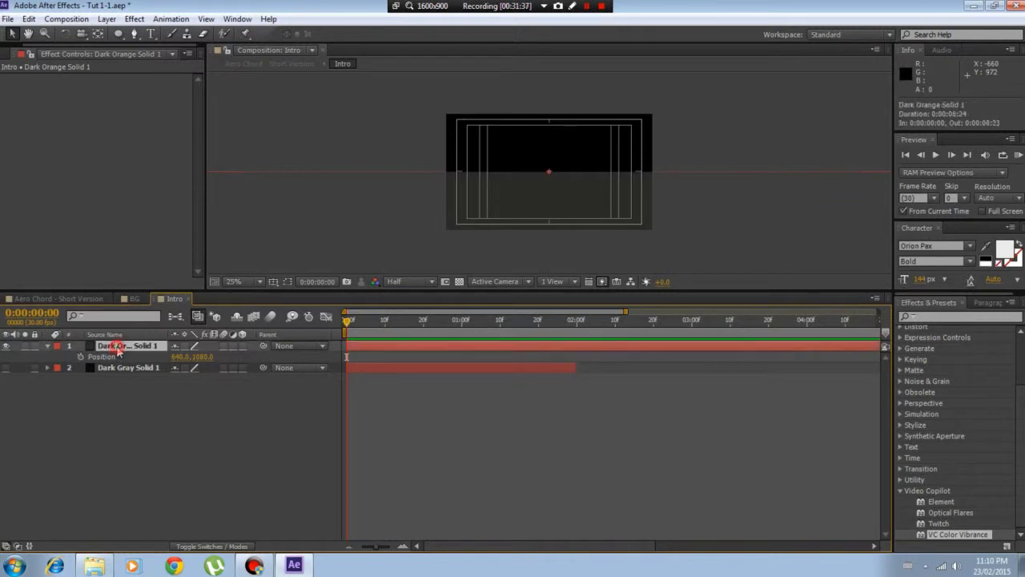
pyautogui.press('s')
pyautogui.click(381, 321)
pyautogui.moveTo(393, 324); pyautogui.dragTo(348, 321)
pyautogui.click(80, 356)
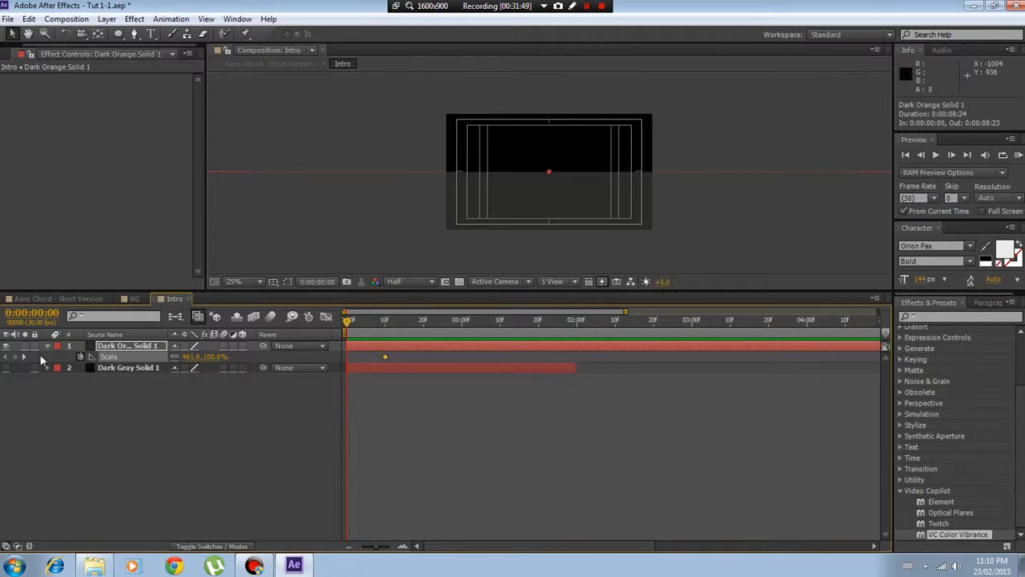
pyautogui.click(15, 356)
pyautogui.moveTo(548, 171); pyautogui.dragTo(550, 231)
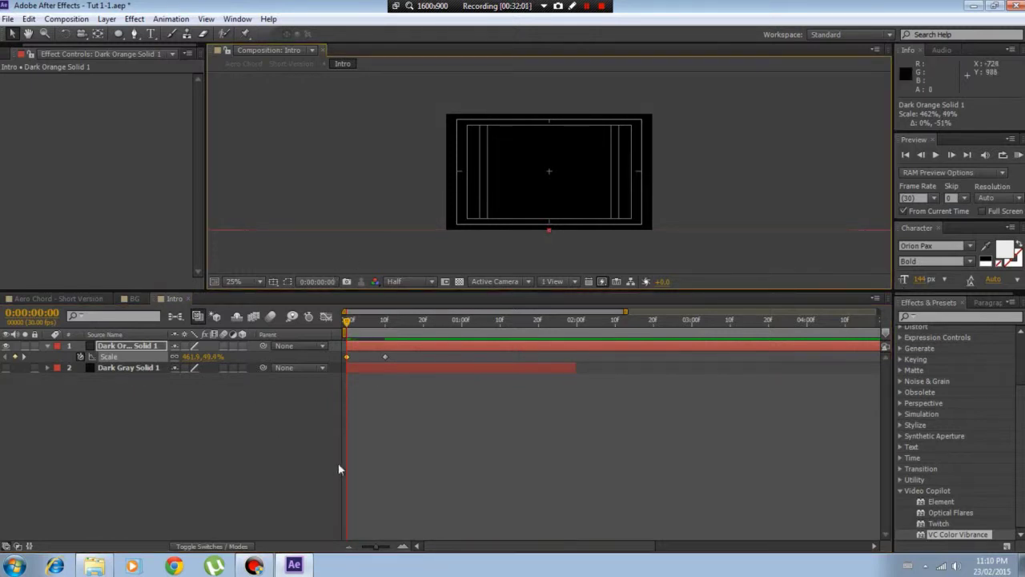
# Step: Move the solid's second scale keyframe to frame 20 and scrub through the rising animation
pyautogui.moveTo(353, 328); pyautogui.dragTo(358, 366)
pyautogui.press('Home')
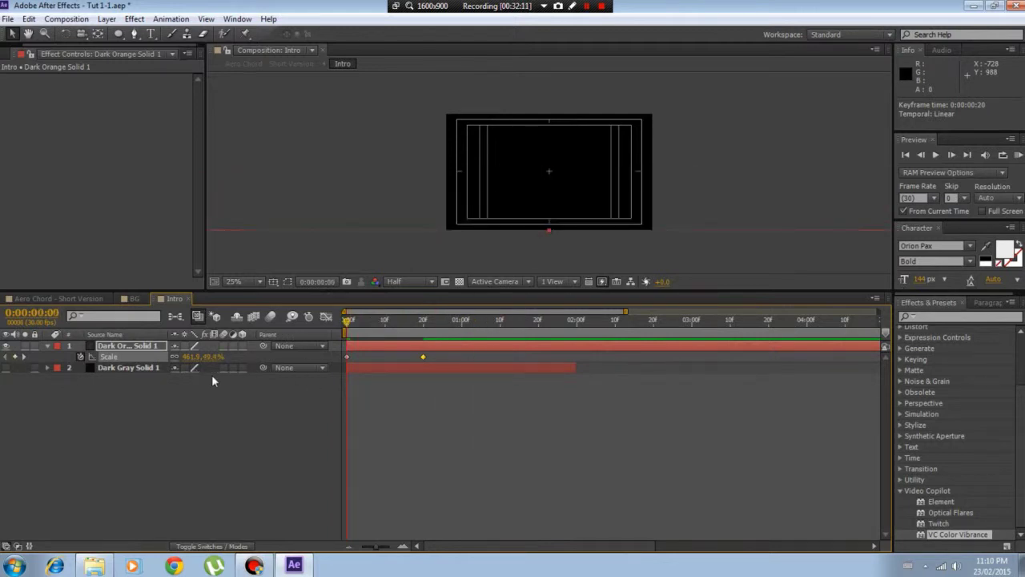
pyautogui.moveTo(346, 373); pyautogui.dragTo(497, 371)
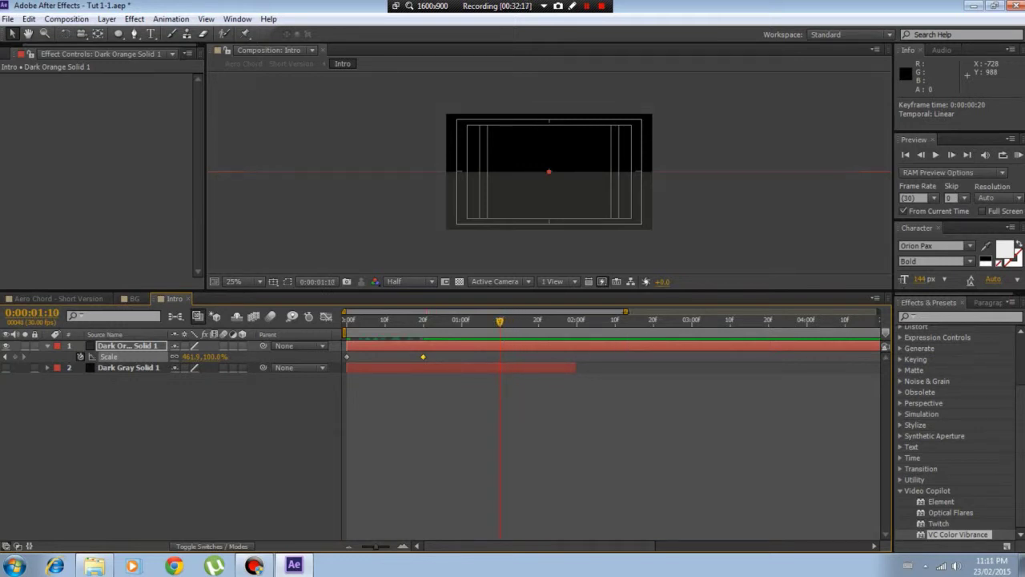
# Step: Move the solid's second scale keyframe to frame 15
pyautogui.moveTo(625, 311); pyautogui.dragTo(441, 317)
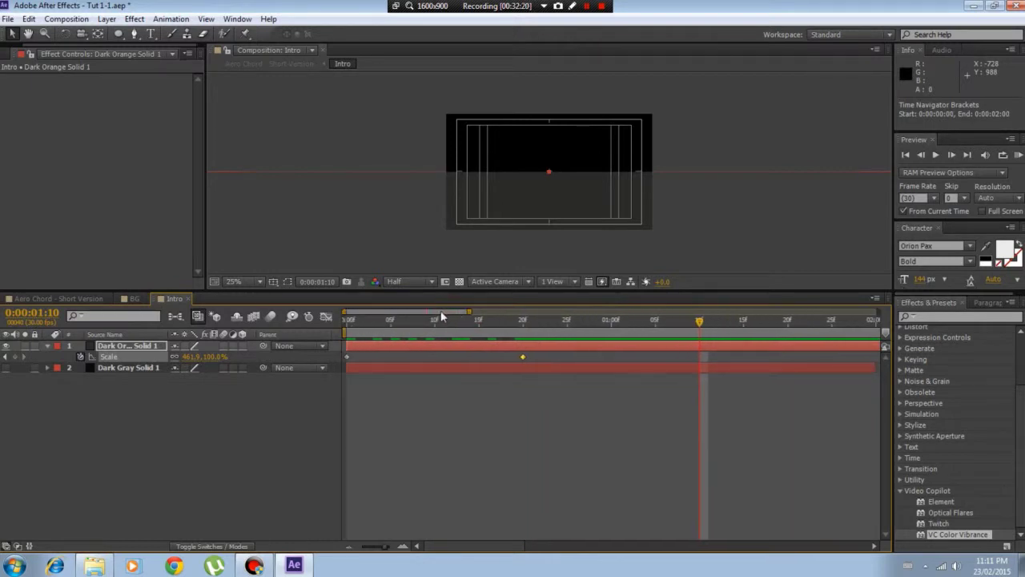
pyautogui.click(478, 320)
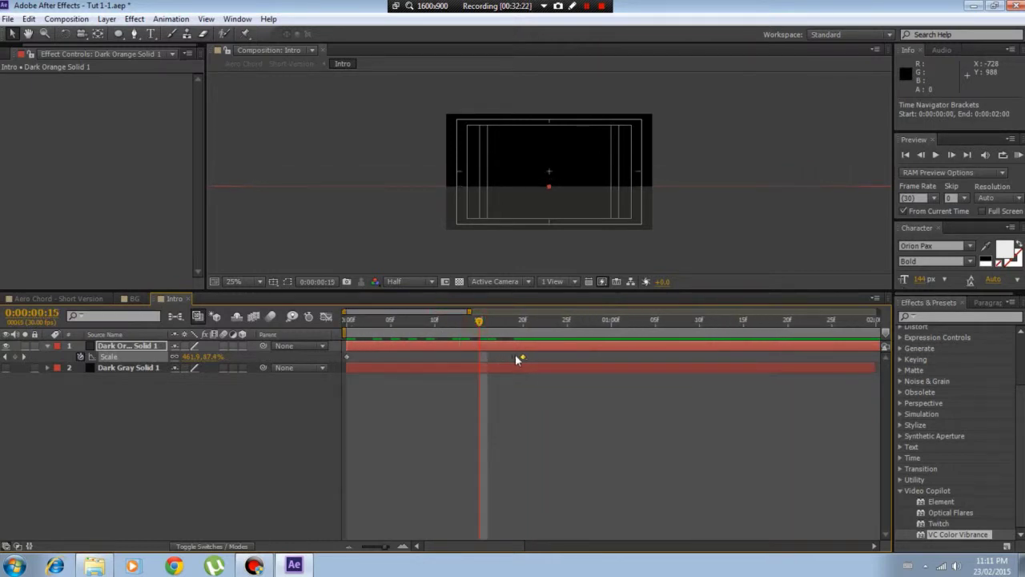
pyautogui.moveTo(520, 357); pyautogui.dragTo(480, 362)
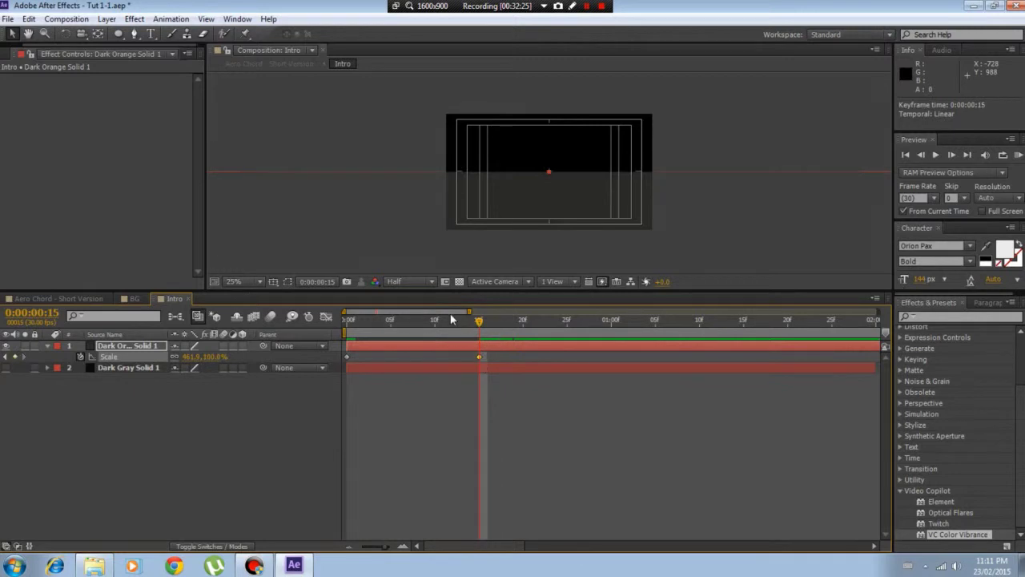
# Step: Copy the solid's scale keyframe at frame 15 and paste it at 0:00:01:15
pyautogui.moveTo(451, 315); pyautogui.dragTo(452, 315)
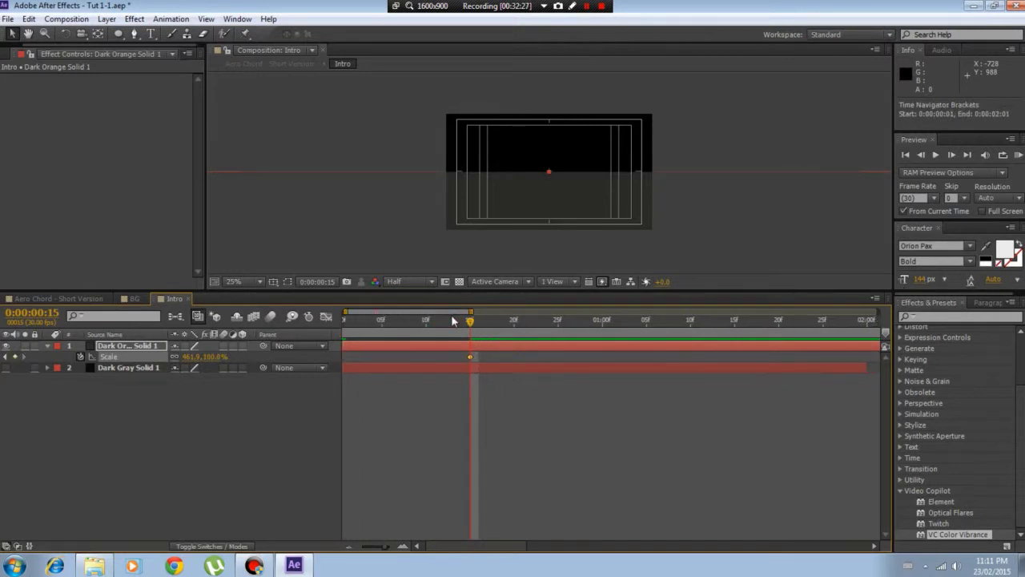
pyautogui.hotkey('ctrl', 'c')
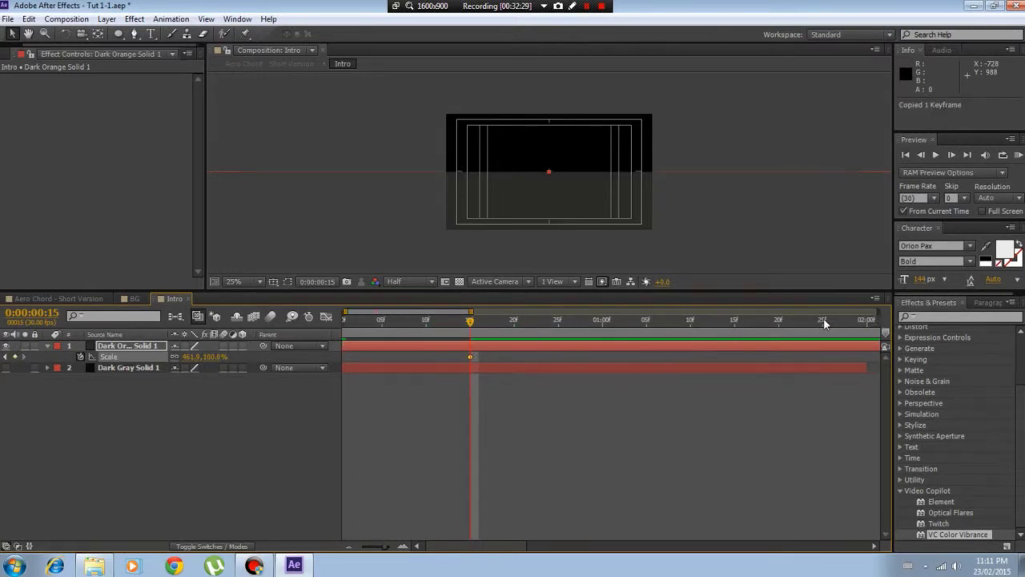
pyautogui.click(733, 322)
pyautogui.hotkey('ctrl', 'v')
# Step: Copy the solid's first scale keyframe at frame 0 and paste it at 0:00:02:00
pyautogui.moveTo(445, 312); pyautogui.dragTo(436, 312)
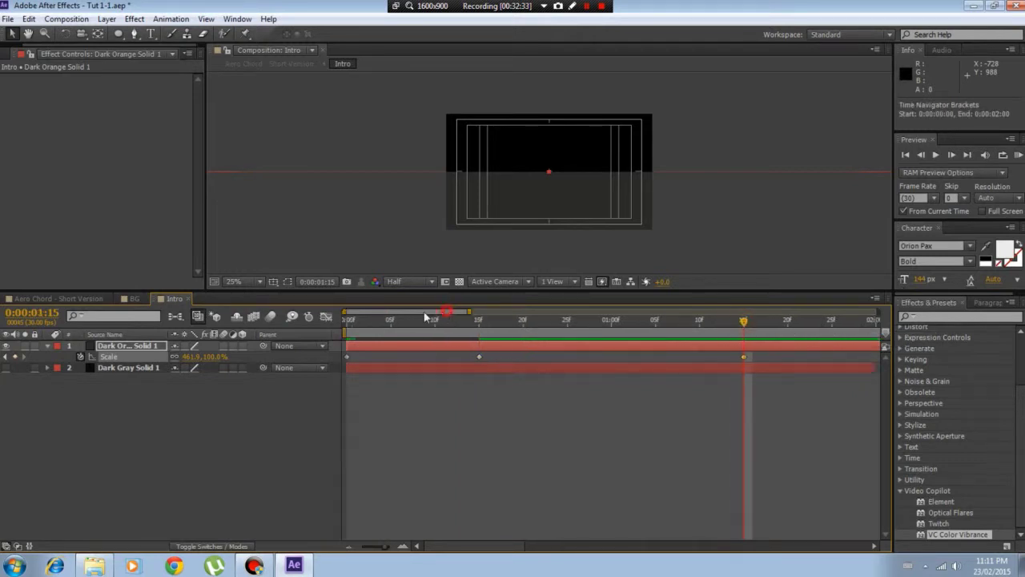
pyautogui.click(347, 357)
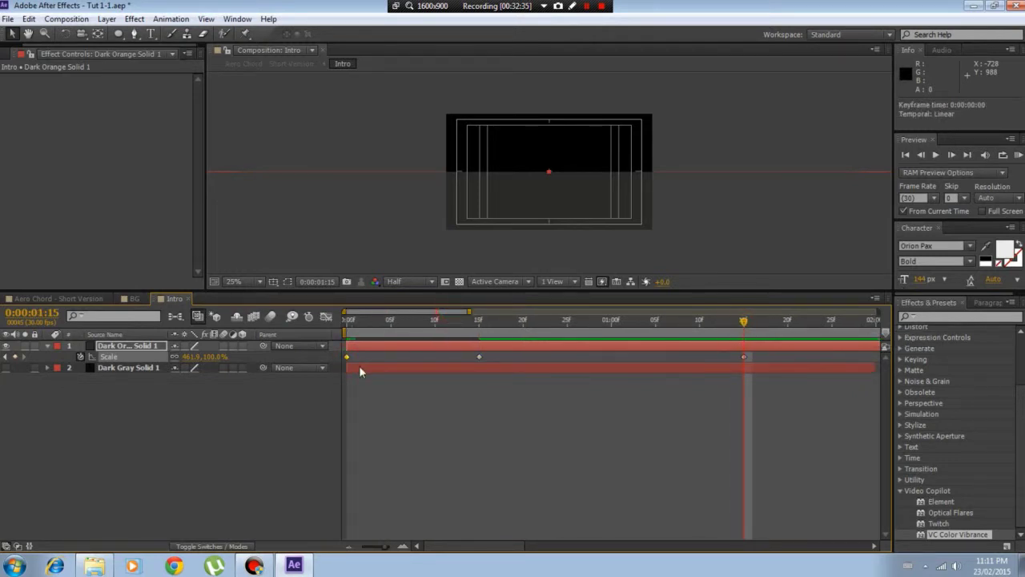
pyautogui.hotkey('ctrl', 'c')
pyautogui.moveTo(861, 321); pyautogui.dragTo(875, 321)
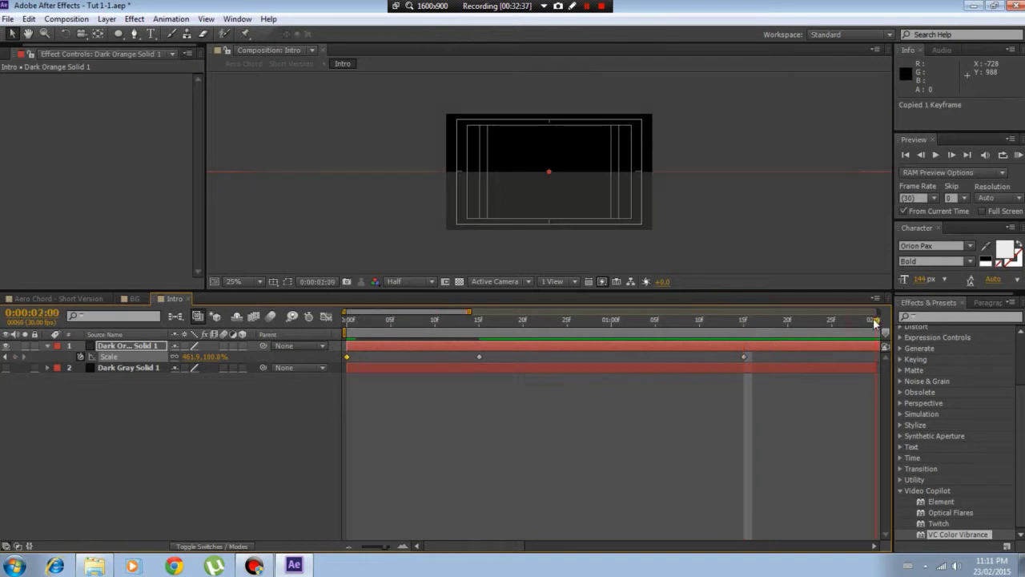
pyautogui.hotkey('ctrl', 'v')
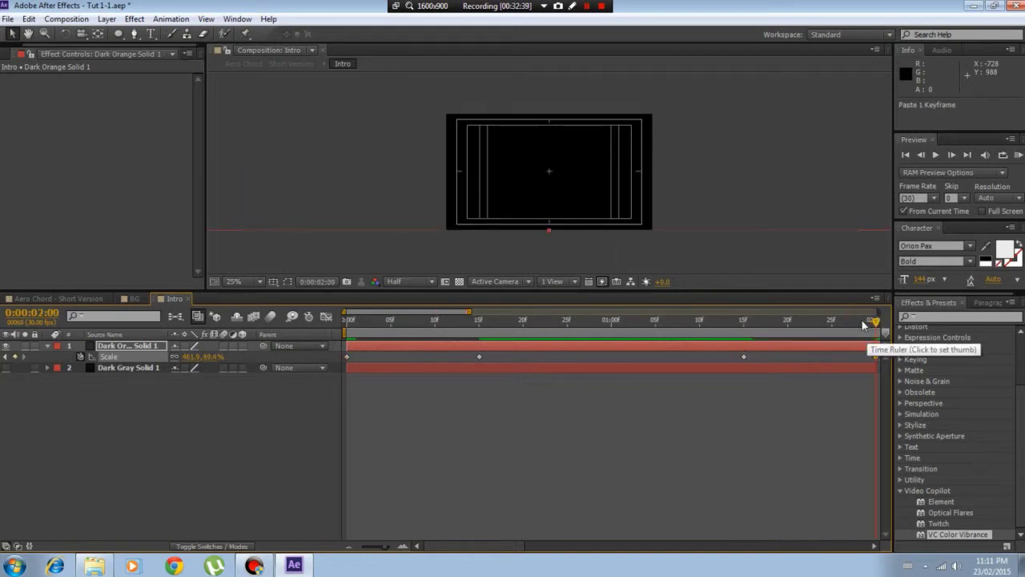
# Step: Preview the solid's scale animation, return to the start of the timeline and select the Dark Orange Solid 1 layer
pyautogui.click(690, 321)
pyautogui.press('space')
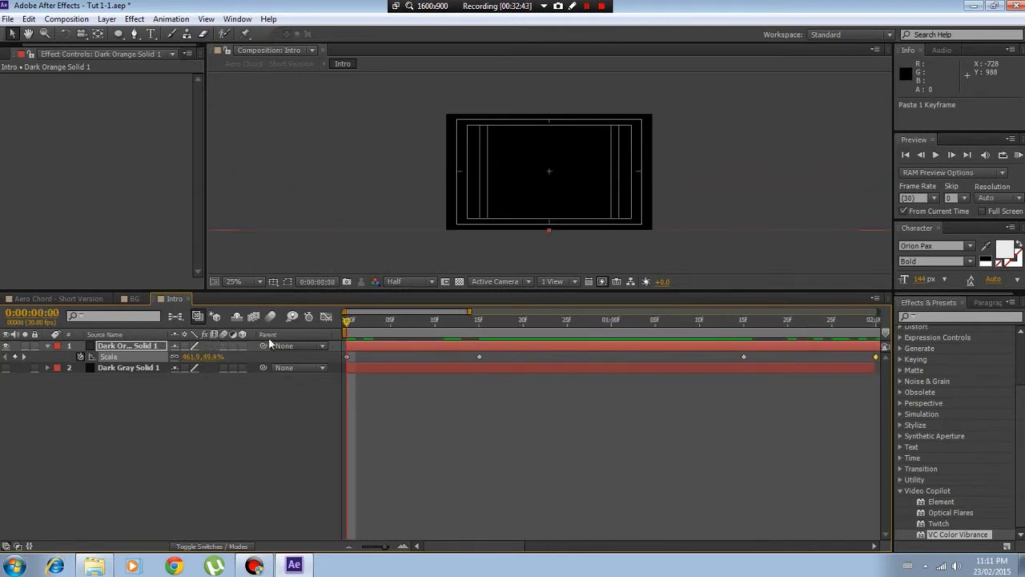
pyautogui.press('space')
pyautogui.click(115, 346)
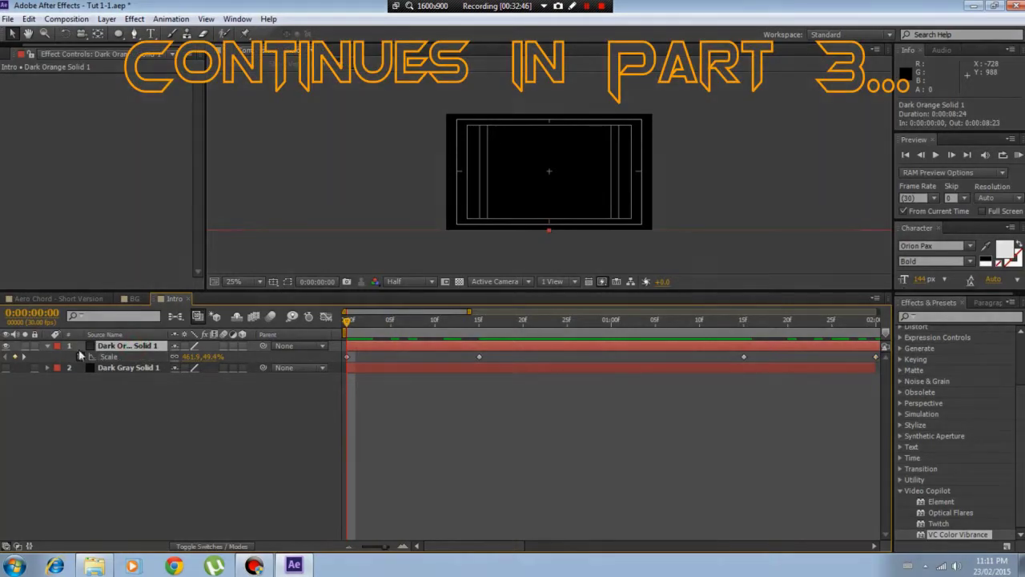